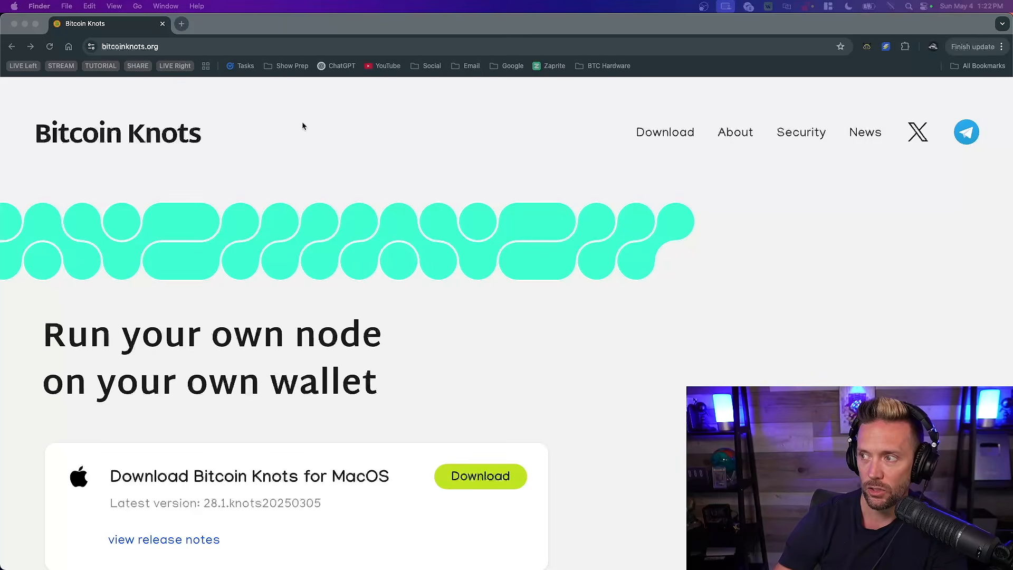
Download Bitcoin Knots for MacOS, version 28.1.knots20250305, from the Bitcoin Knots site
left_click(539, 147)
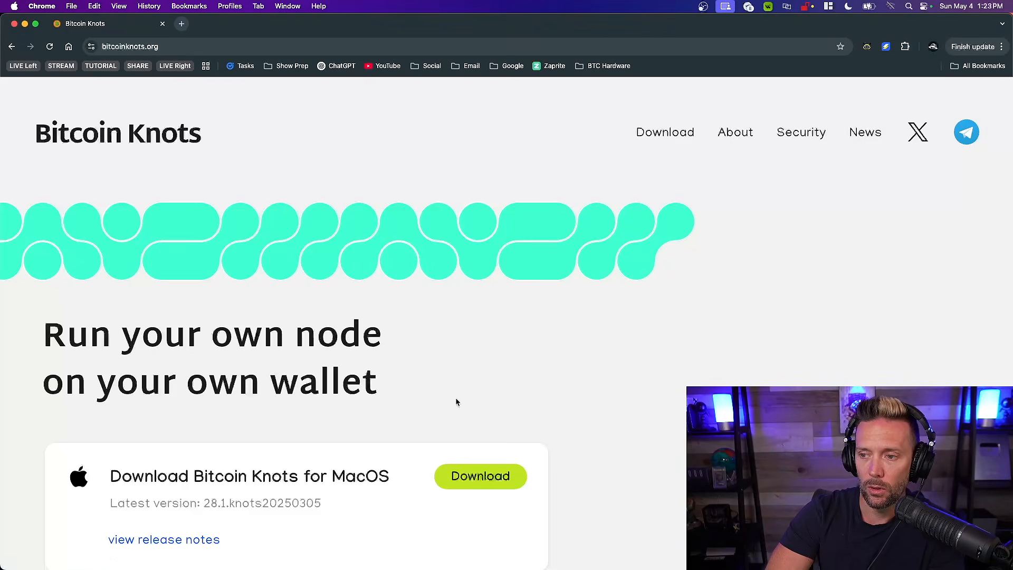
scroll(336, 474, "down", 2)
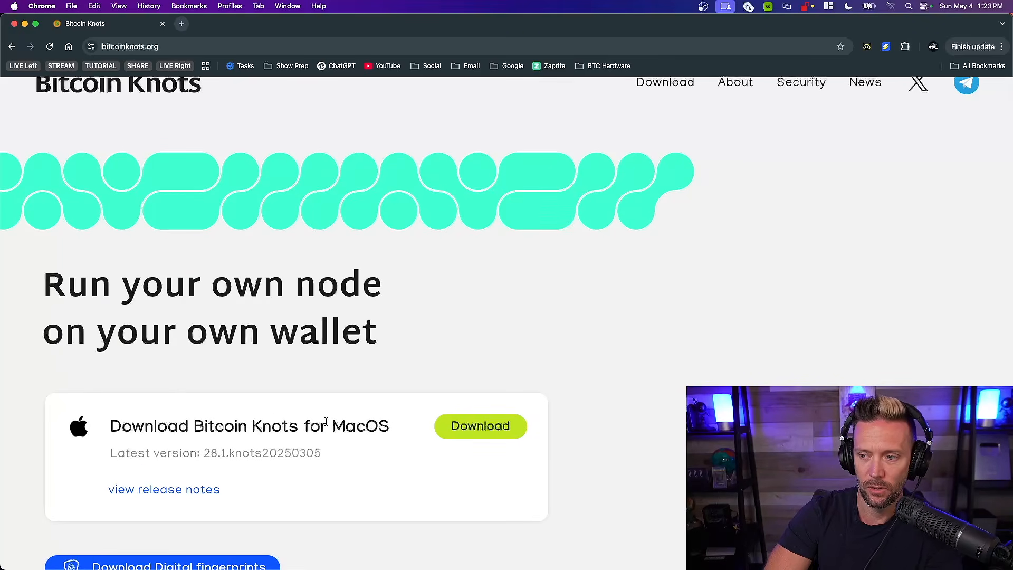
left_click(477, 432)
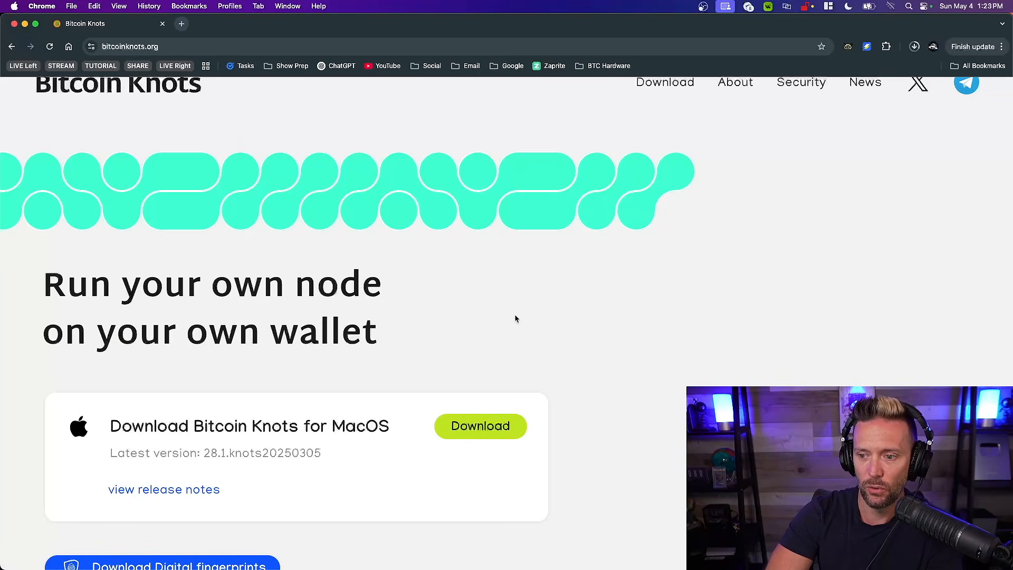
Download the digital fingerprints and the digital signatures for the Bitcoin Knots release
scroll(473, 334, "down", 5)
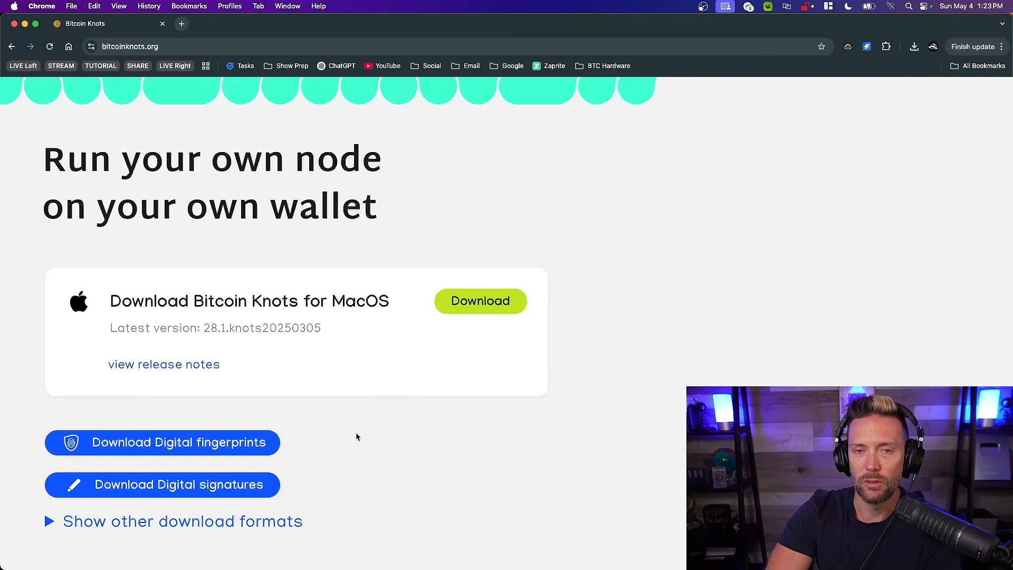
scroll(356, 436, "up", 1)
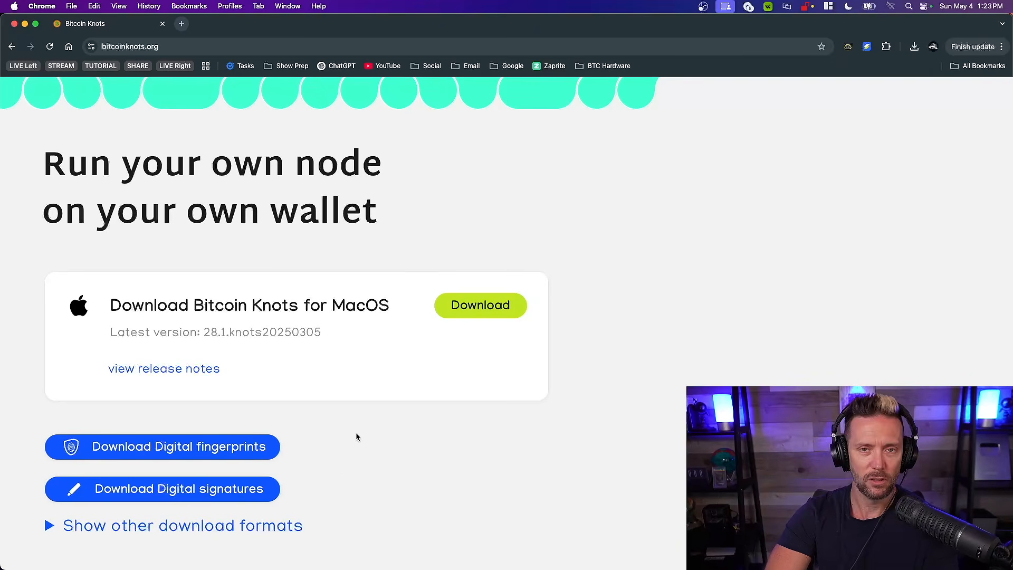
left_click(215, 443)
left_click(183, 490)
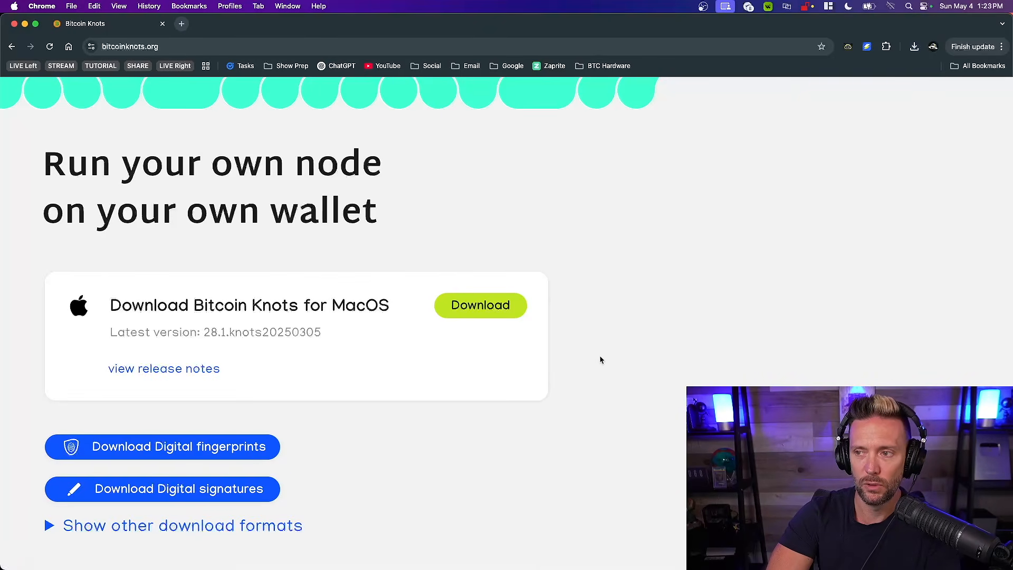
scroll(600, 359, "up", 5)
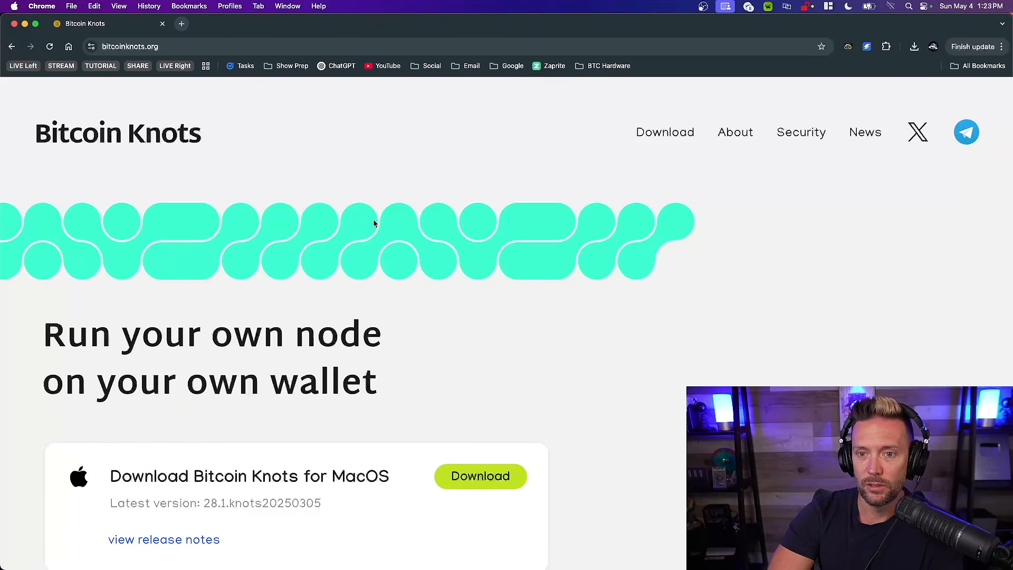
Switch to the Downloads folder in Finder and look over the Bitcoin Knots zip, SHA256SUMS.txt and SHA256SUMS.asc
key("ctrl+Right")
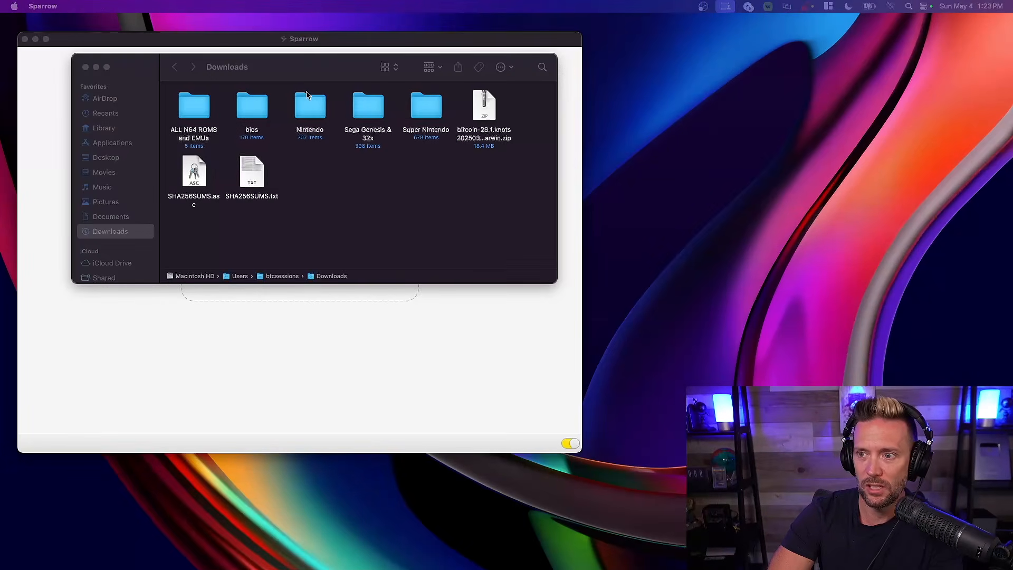
left_click_drag(296, 68, 420, 211)
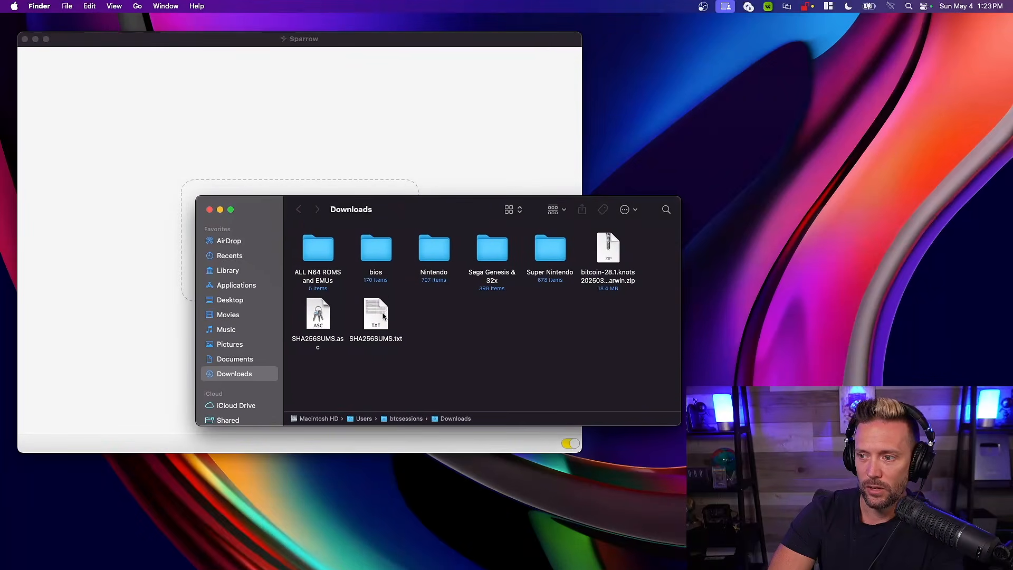
left_click(618, 248)
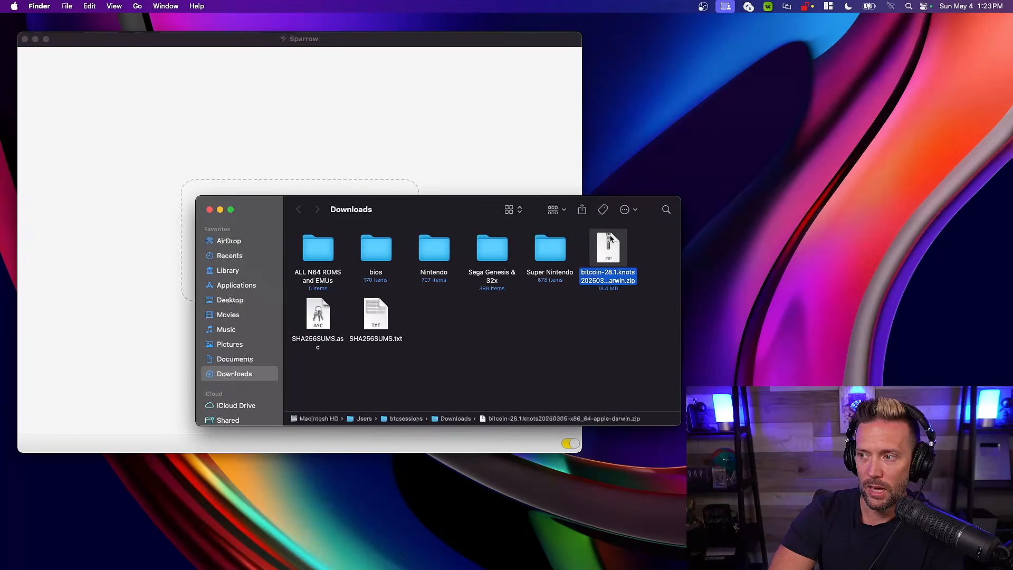
left_click(374, 309)
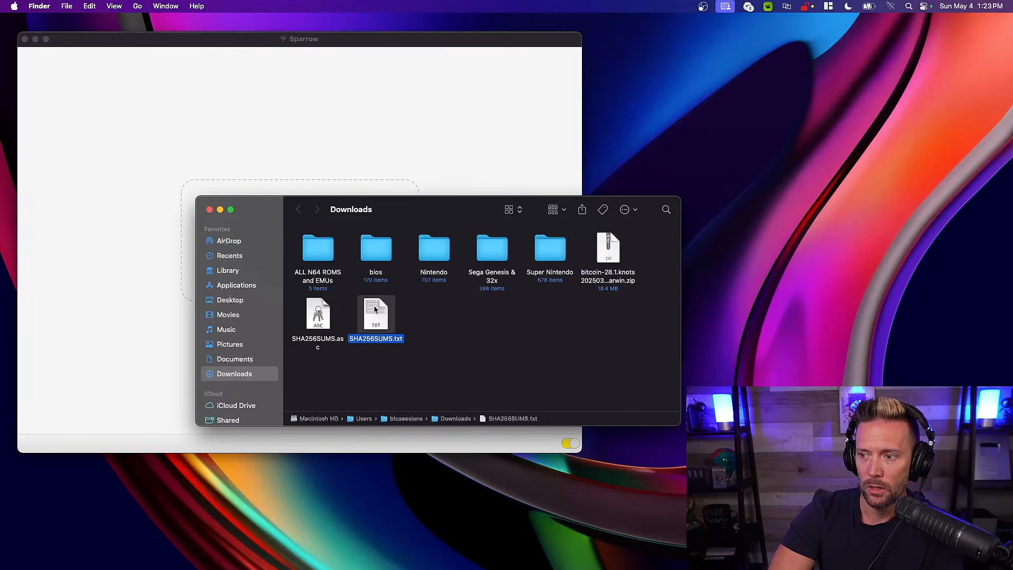
left_click(309, 312)
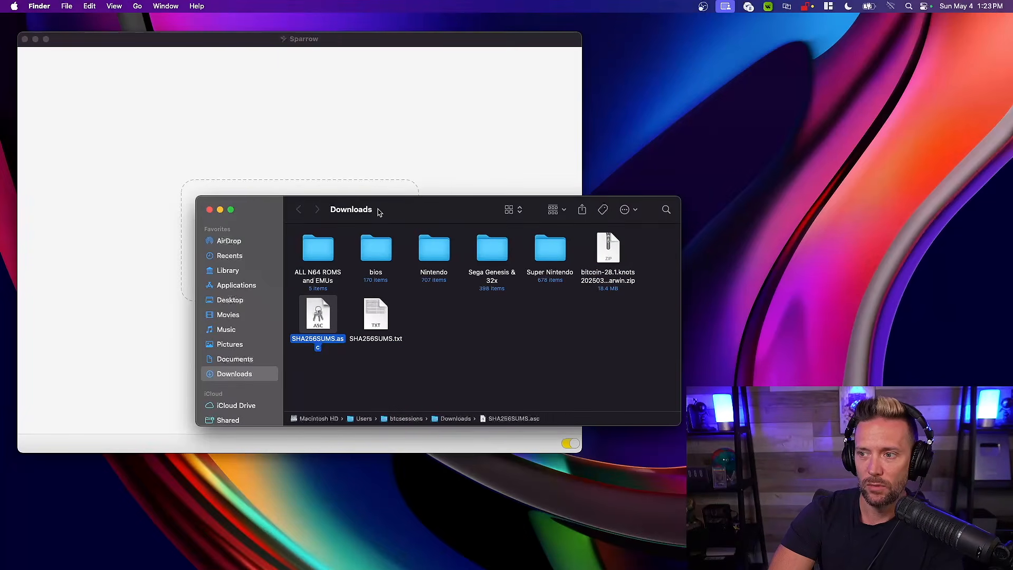
Move the Downloads window out of the way and bring the Sparrow wallet window to the front
left_click_drag(411, 208, 609, 270)
left_click(205, 42)
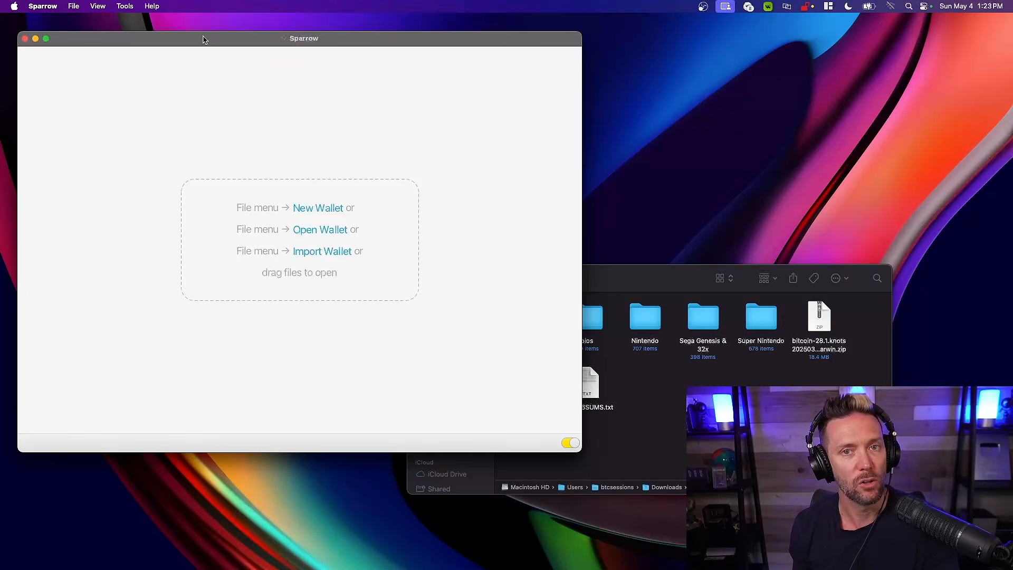
left_click_drag(204, 39, 199, 36)
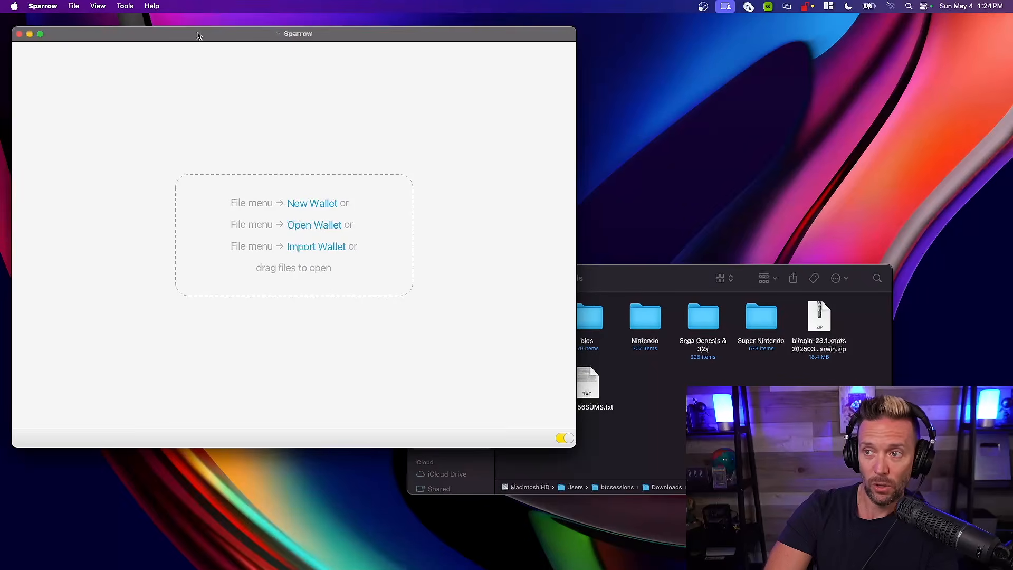
left_click_drag(197, 35, 193, 32)
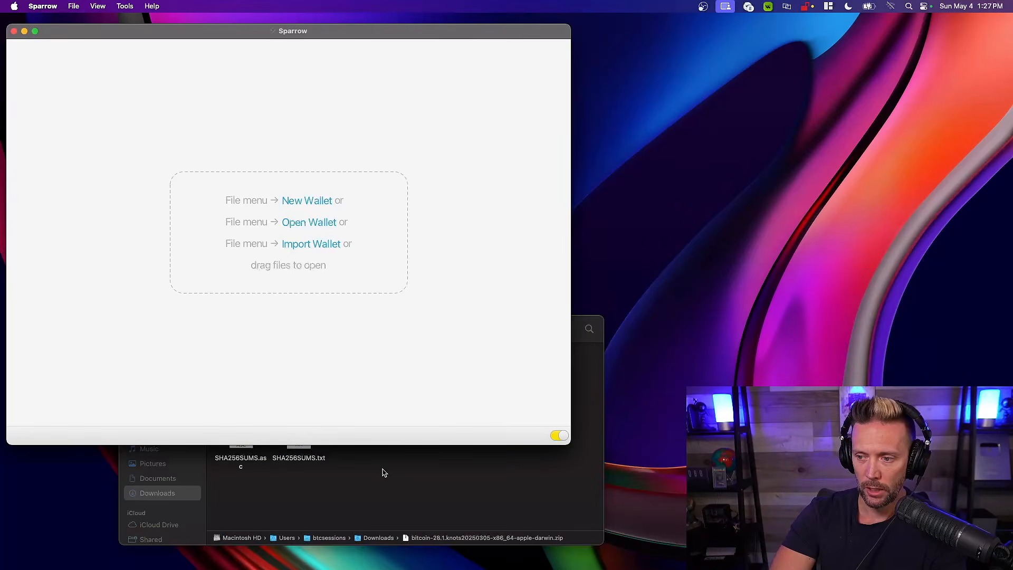
Return to the Downloads folder and identify the release zip, the signature file and the manifest text file
left_click(383, 472)
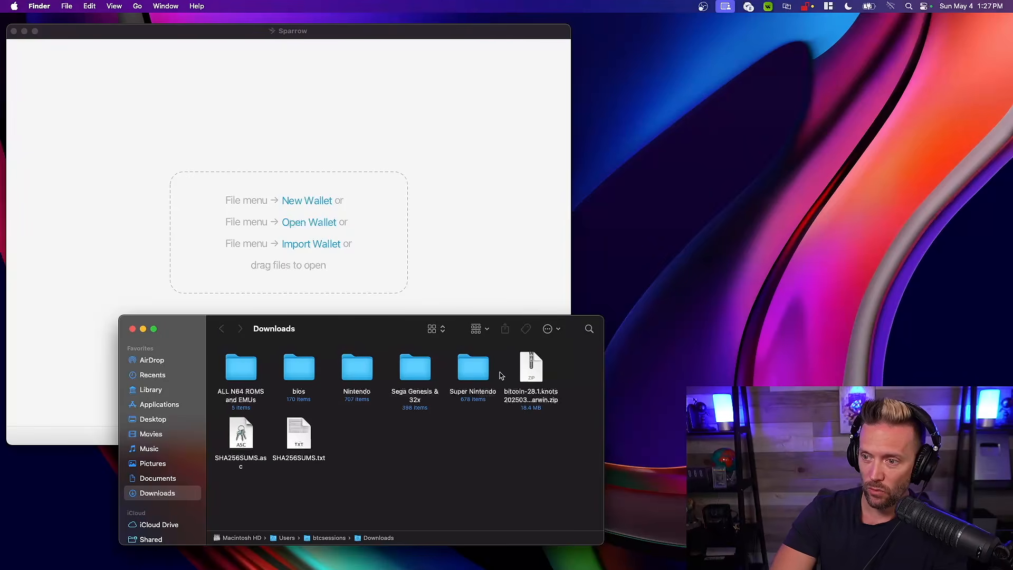
left_click(539, 372)
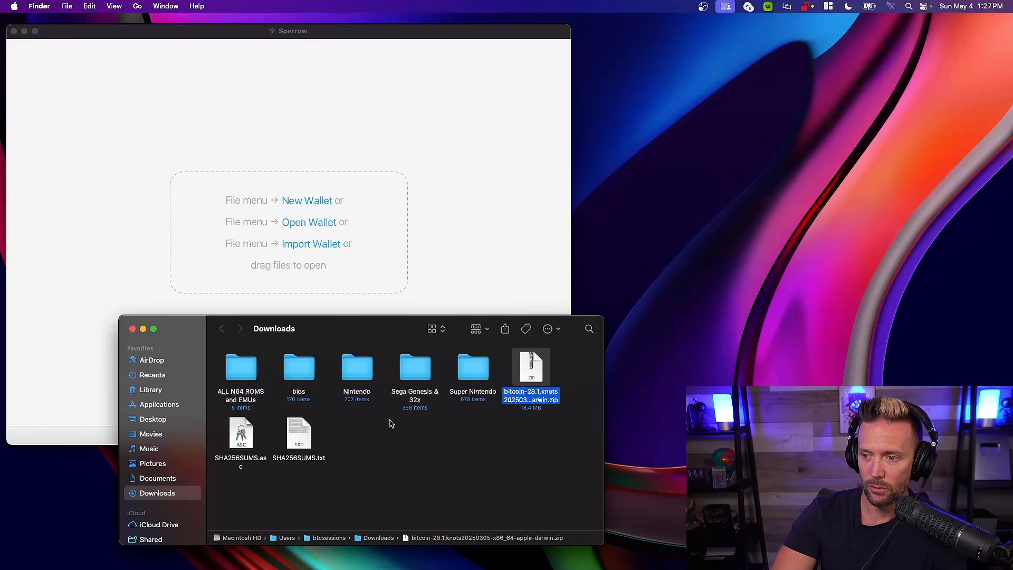
left_click(243, 433)
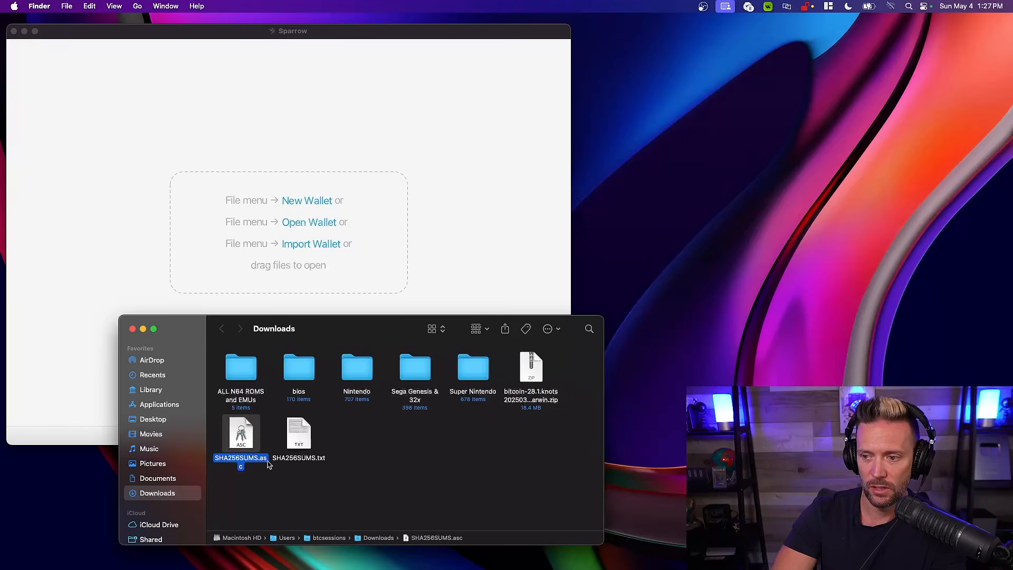
left_click(298, 435)
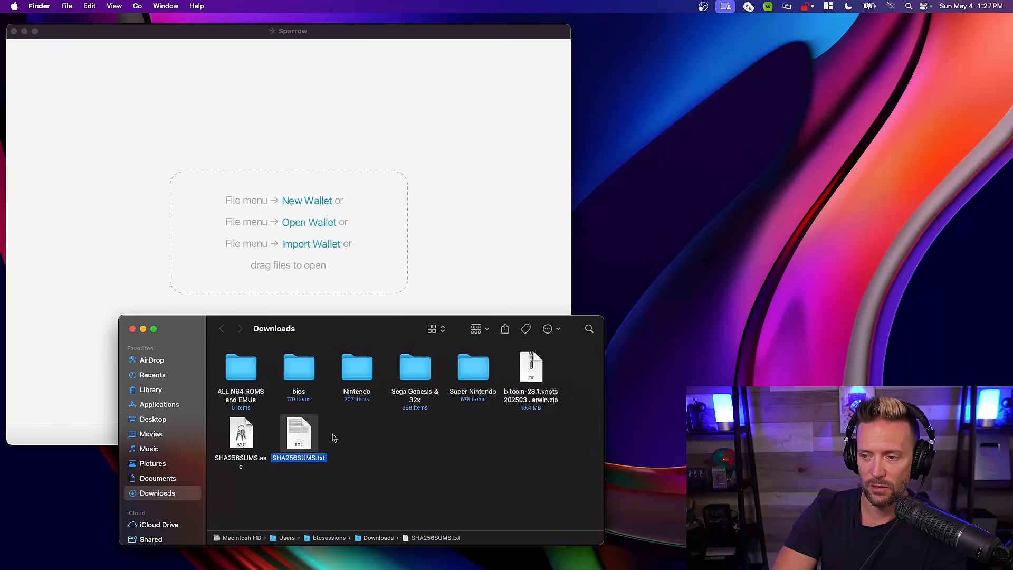
left_click(353, 437)
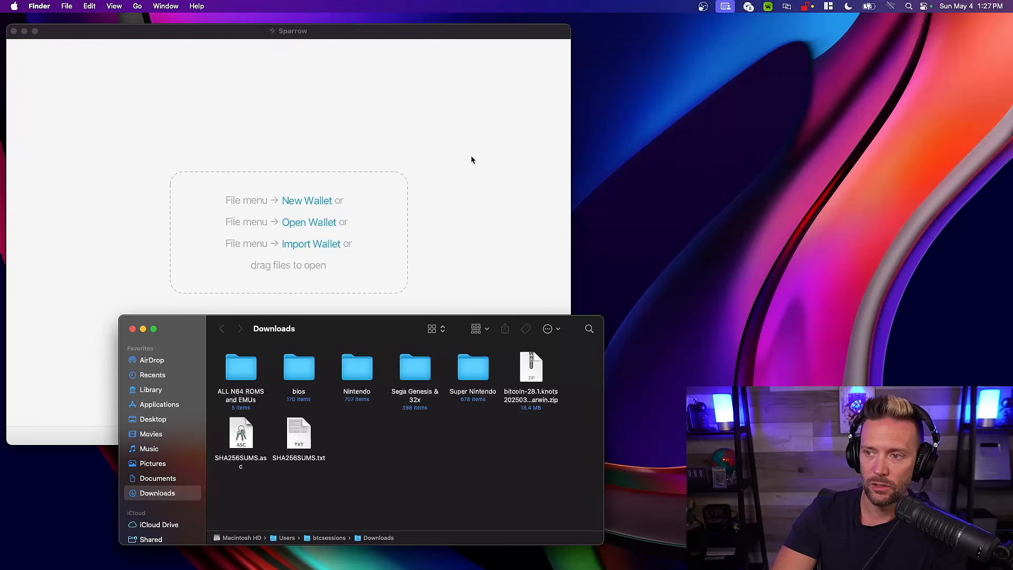
Switch to Sparrow, open its Verify Download tool and move the dialog clear of the Downloads window
left_click(343, 109)
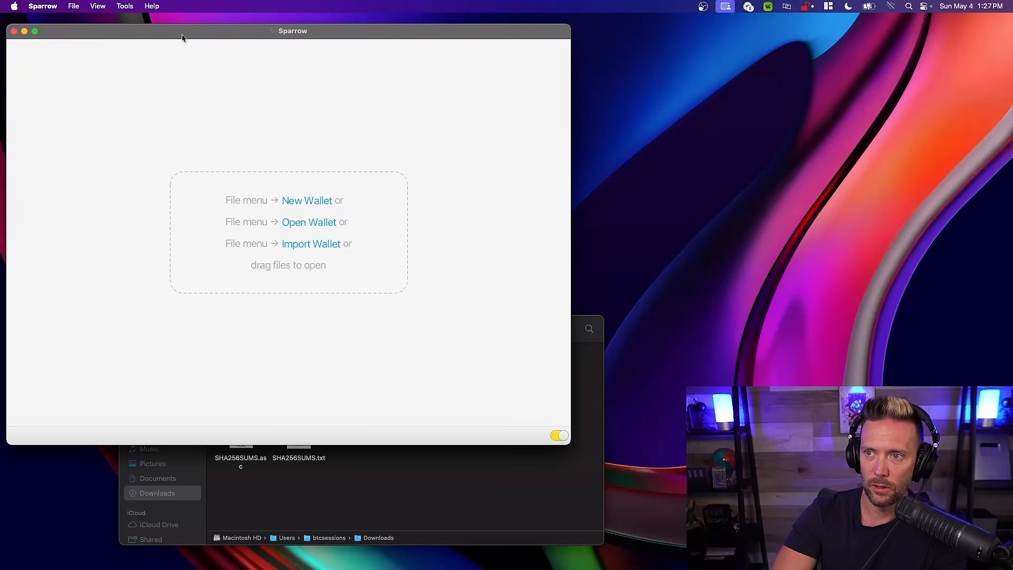
left_click(125, 7)
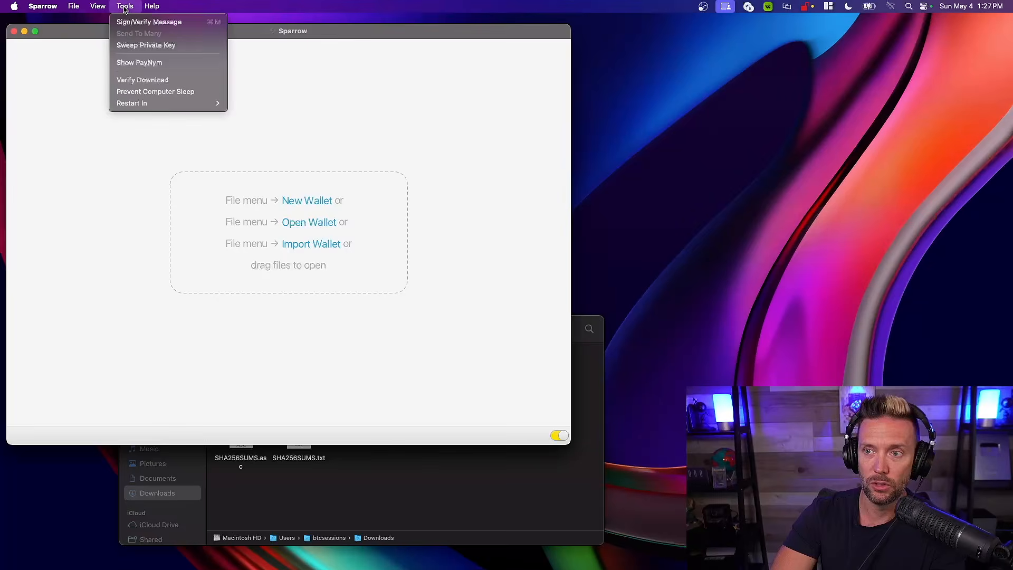
left_click(131, 80)
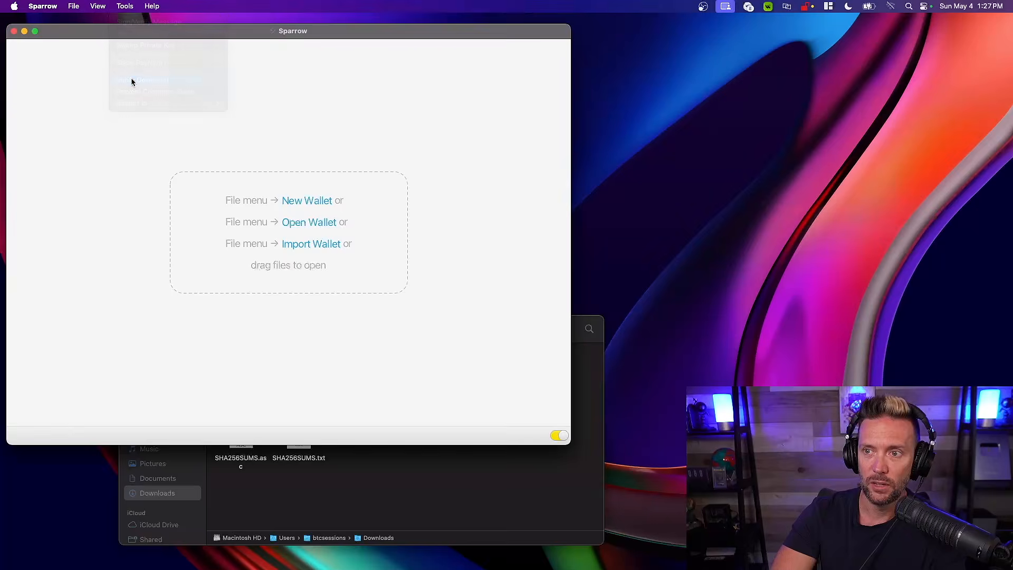
left_click_drag(392, 176, 257, 83)
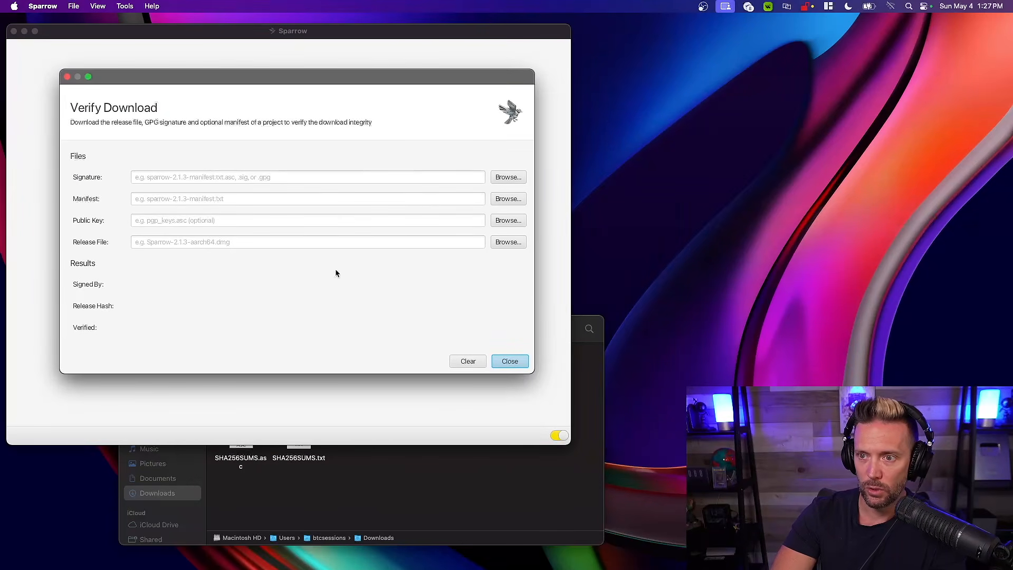
Load SHA256SUMS.txt from Downloads as the manifest for verifying the download
left_click(416, 456)
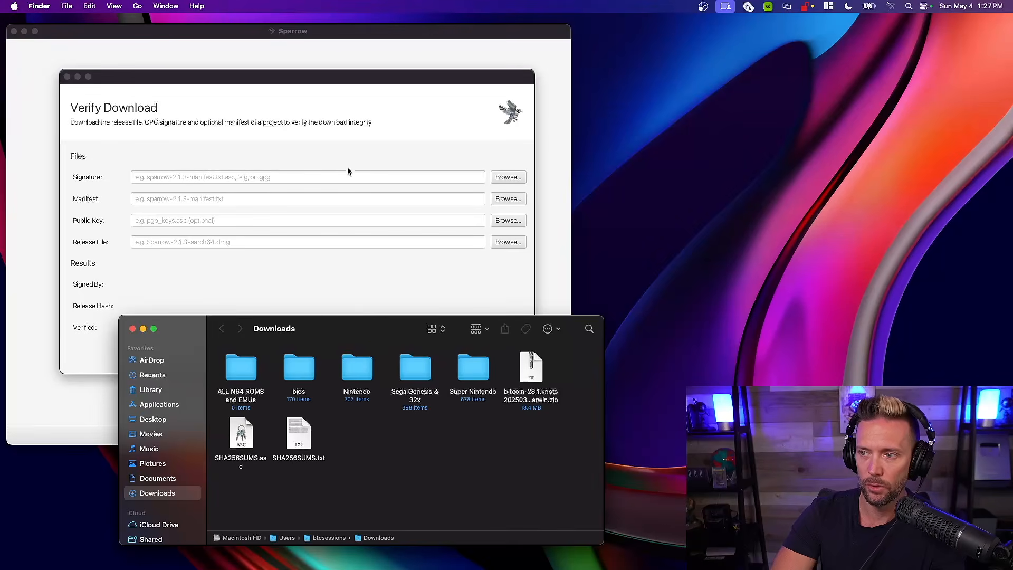
left_click(337, 146)
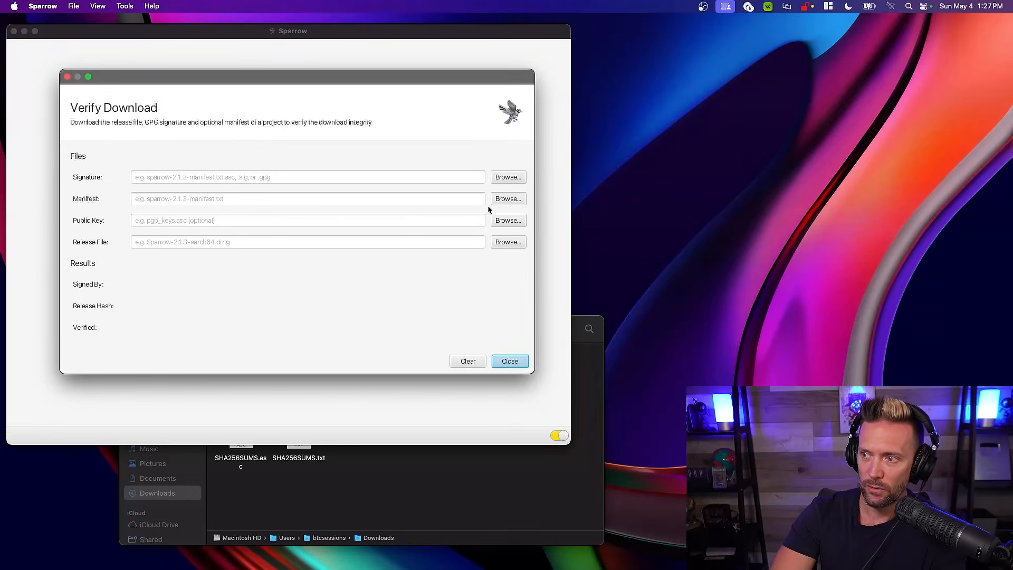
left_click(507, 199)
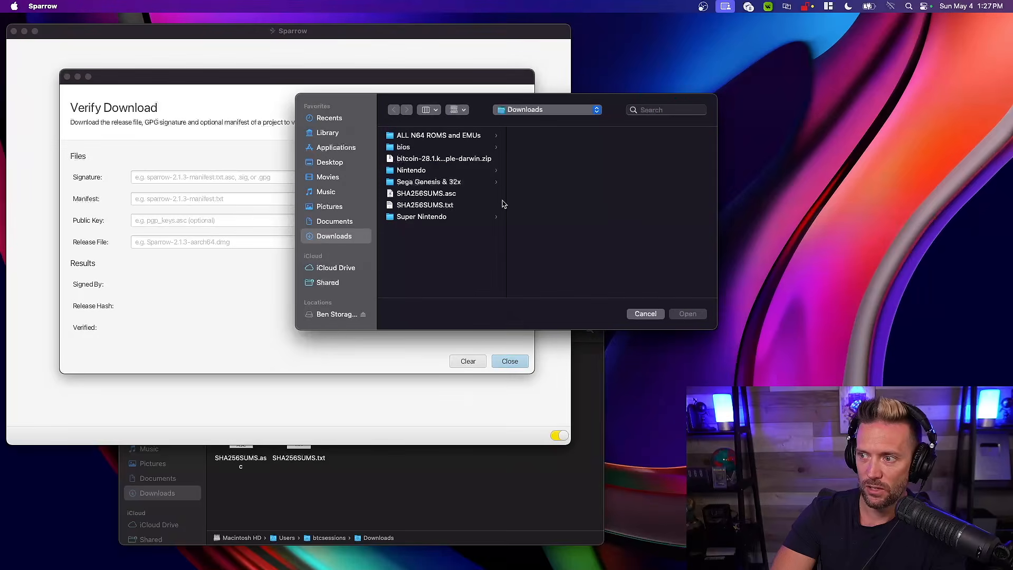
left_click(427, 205)
left_click(687, 313)
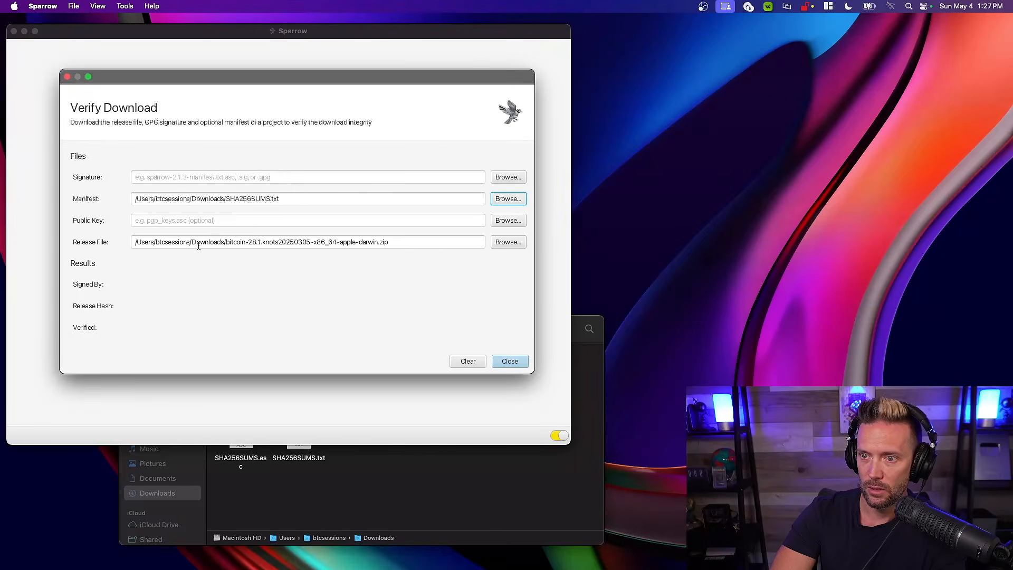
Load SHA256SUMS.asc from Downloads as the signature to verify the Bitcoin Knots release
left_click(505, 179)
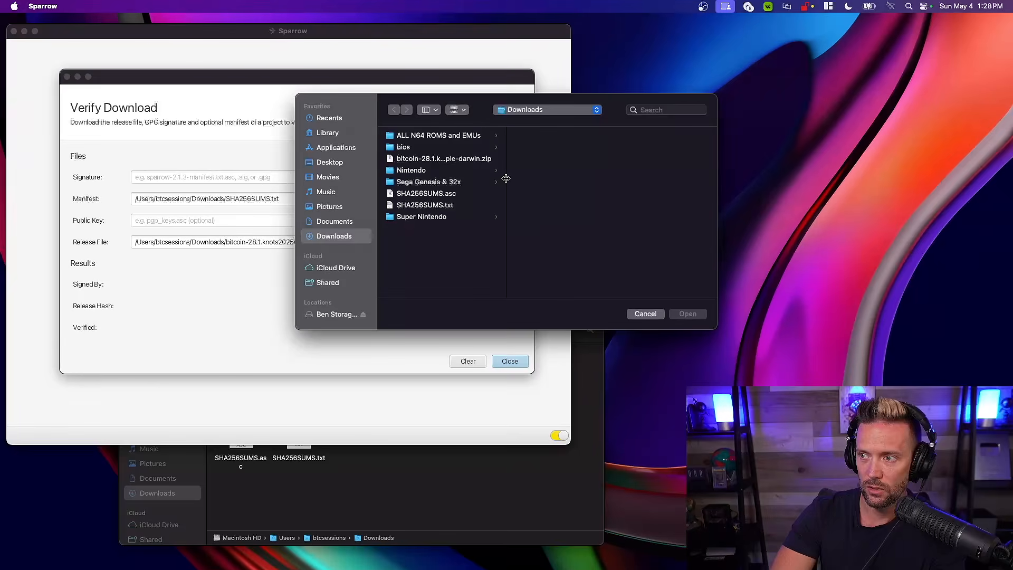
left_click(420, 194)
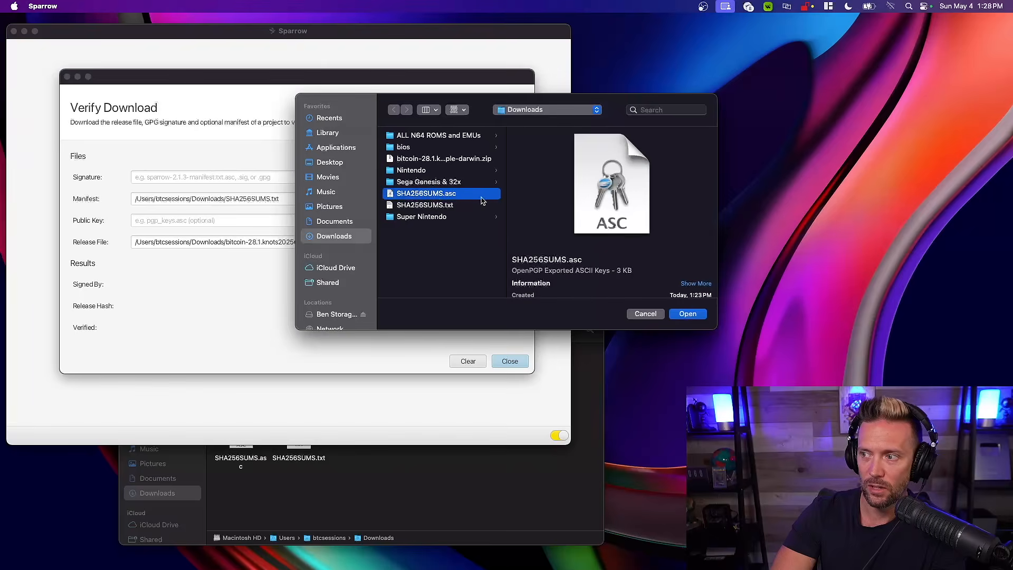
left_click(688, 313)
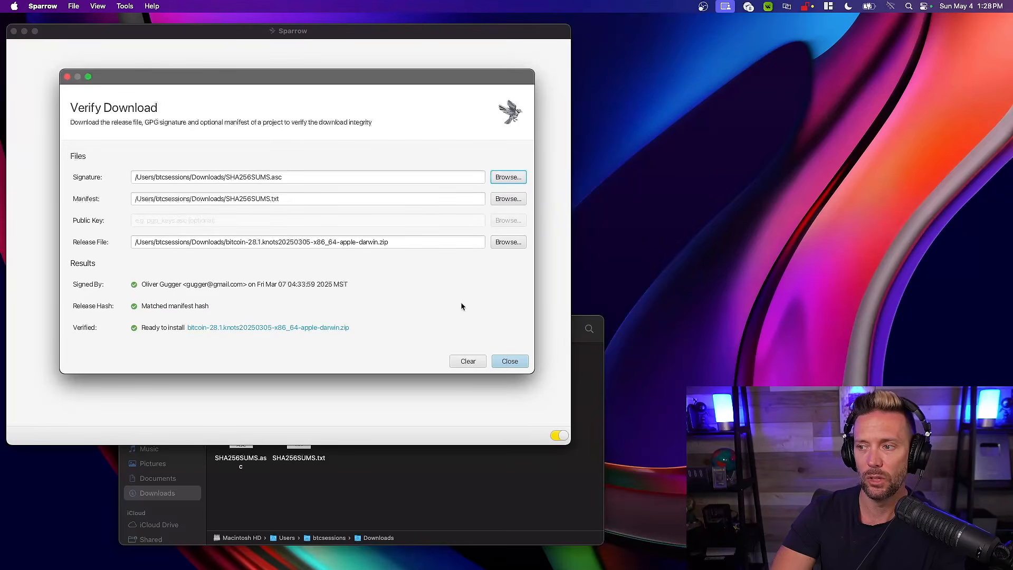
Close the Verify Download dialog and minimize the Sparrow window
left_click(502, 364)
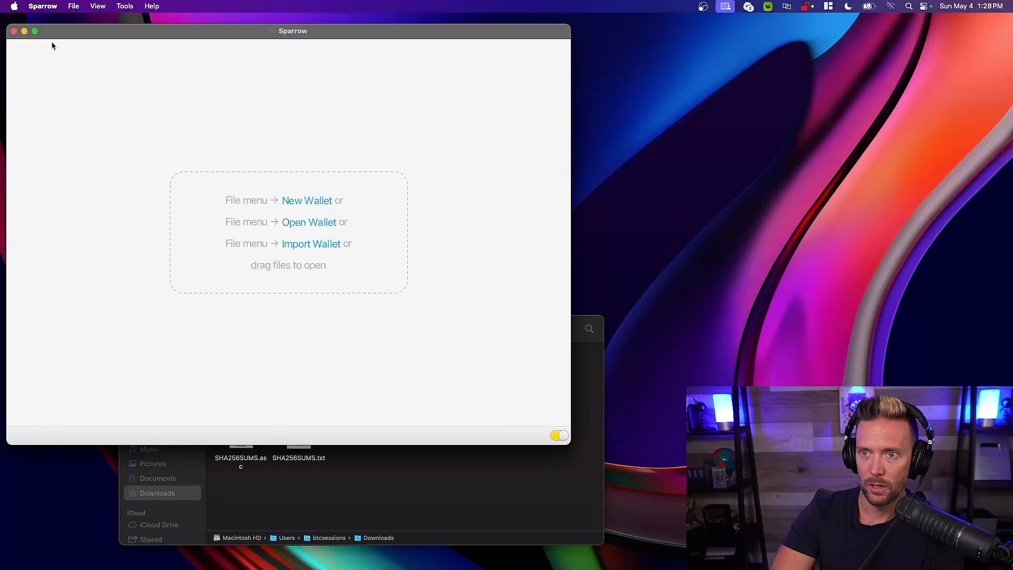
left_click(24, 32)
Extract the Bitcoin Knots application from bitcoin-28.1.knots20250305-x86_64-apple-darwin.zip in the Downloads folder
left_click_drag(360, 328, 333, 79)
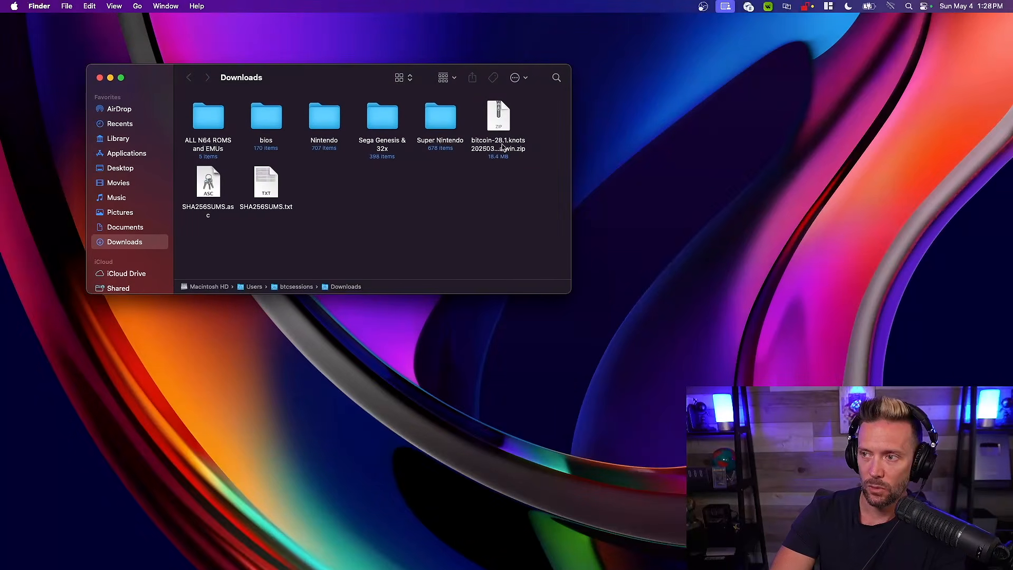
left_click(496, 122)
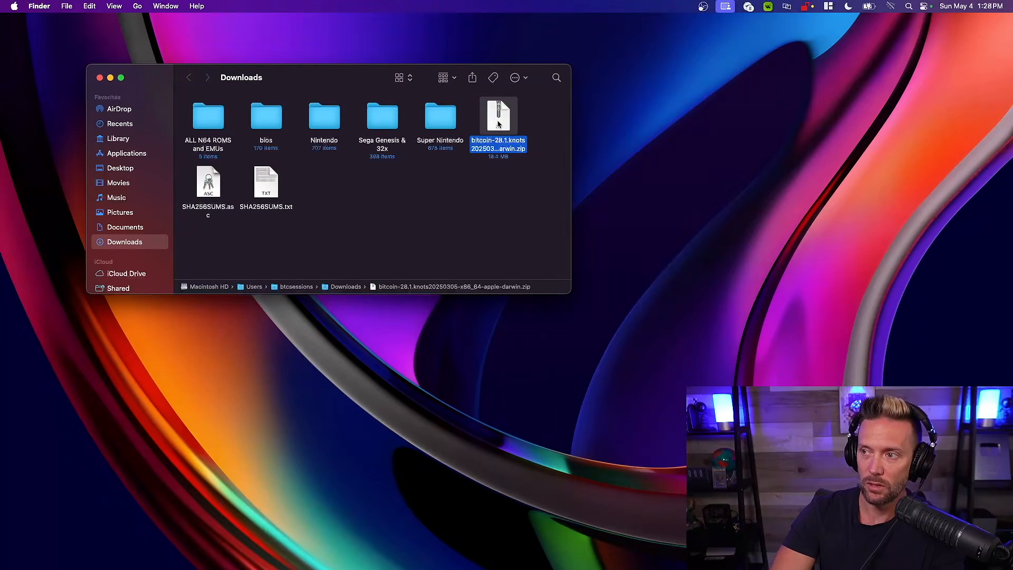
double_click(499, 112)
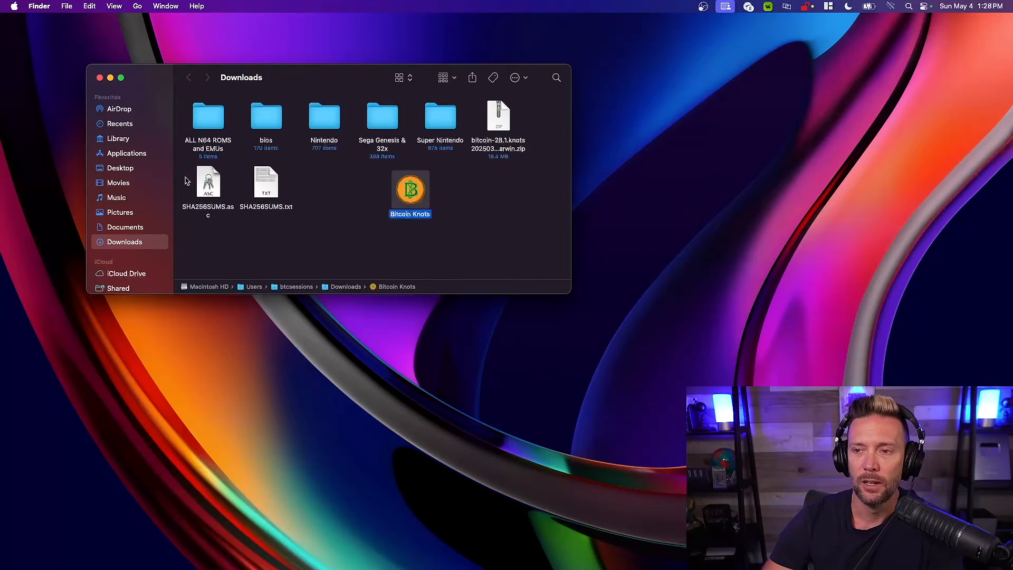
Locate the existing Bitcoin Core application in the Applications folder
left_click(133, 154)
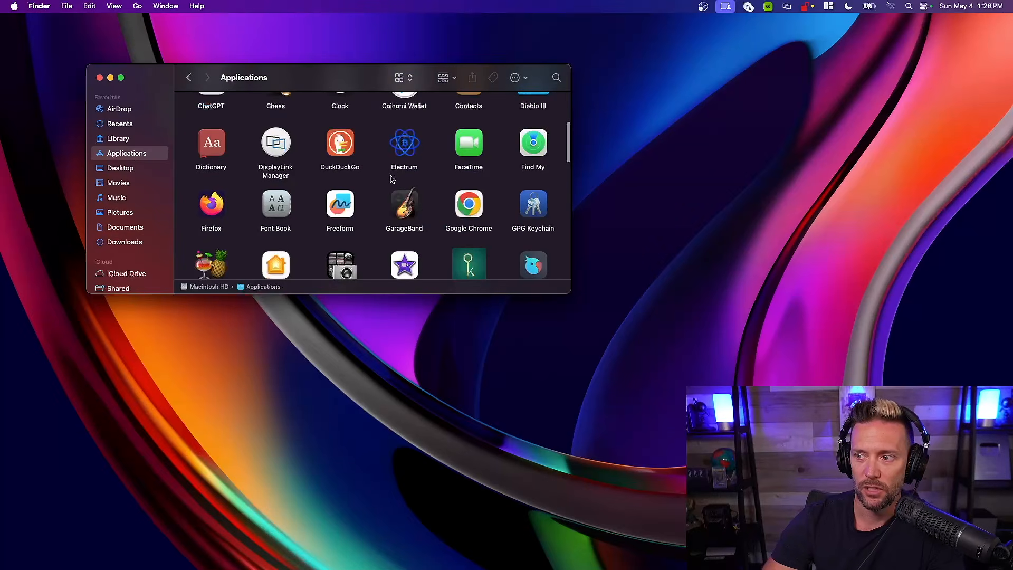
scroll(391, 178, "up", 5)
scroll(390, 178, "down", 2)
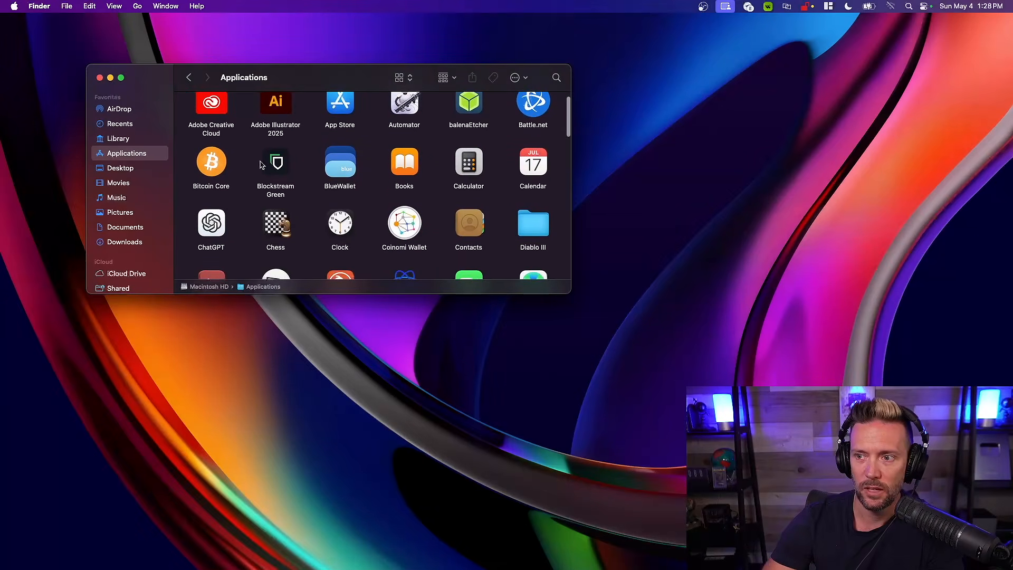
left_click(207, 162)
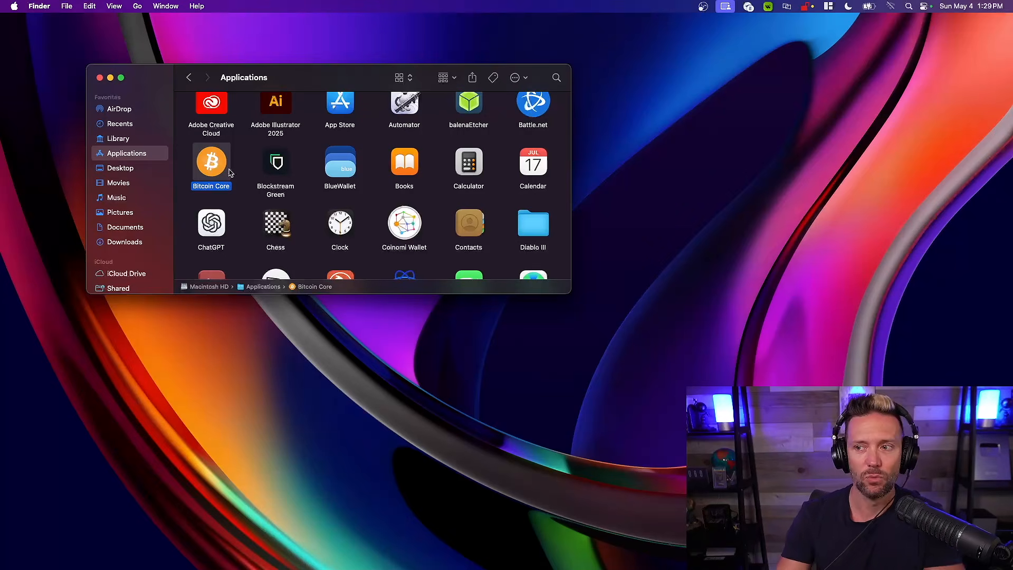
Move Bitcoin Knots from Downloads into the Applications folder, replacing the older Bitcoin Core item
left_click(126, 243)
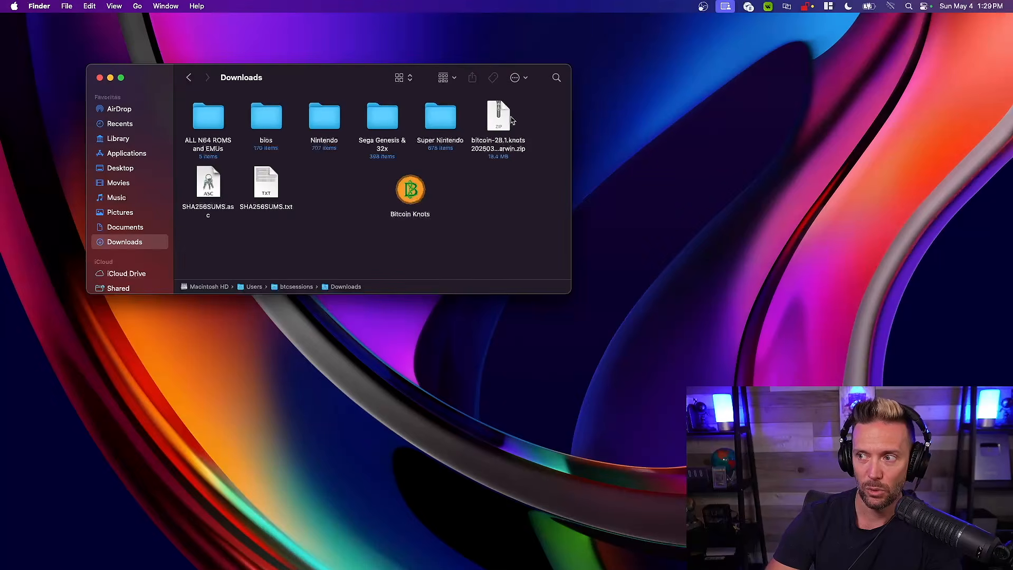
left_click(411, 191)
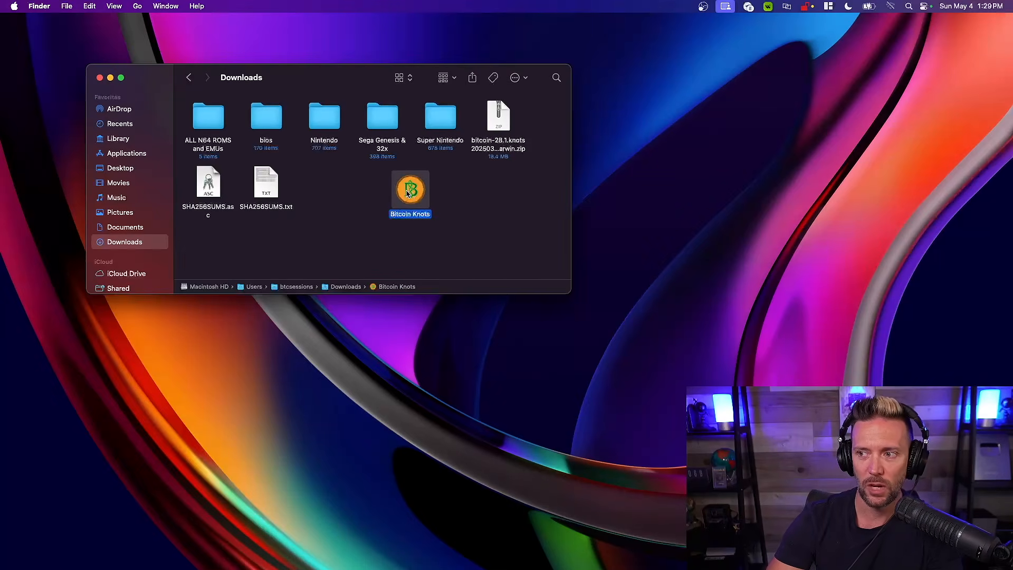
left_click_drag(407, 194, 151, 160)
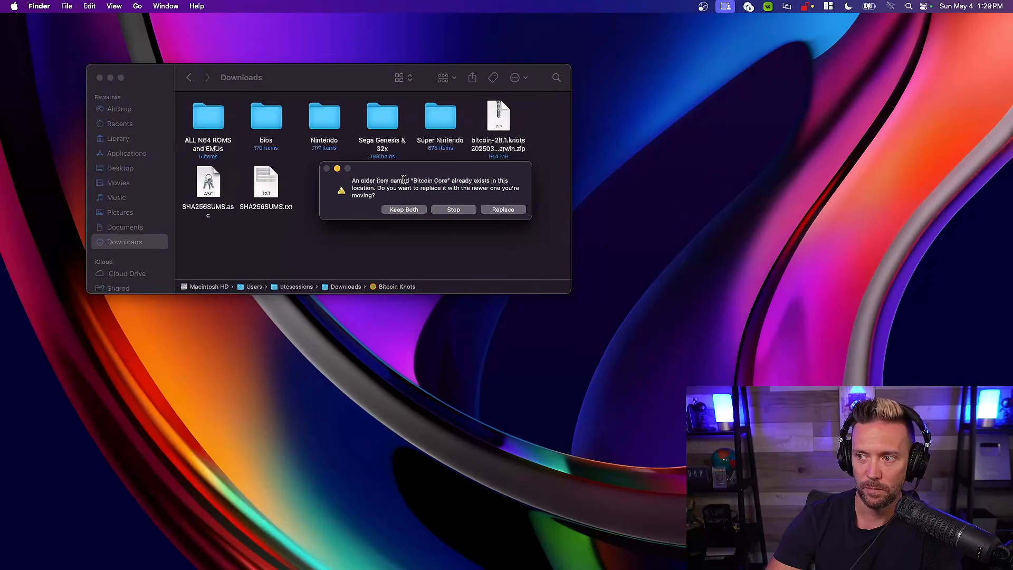
left_click(496, 210)
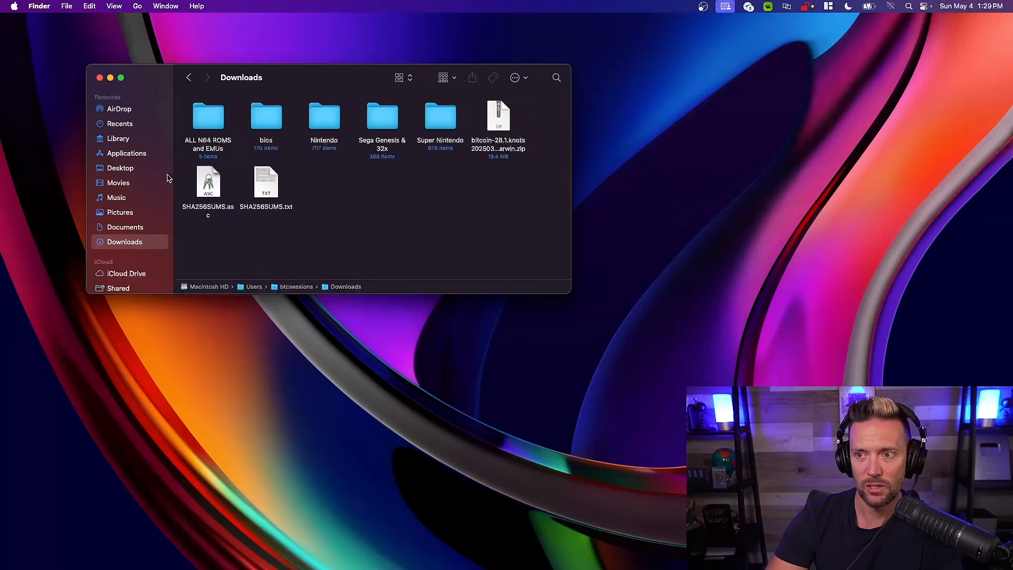
Launch Bitcoin Knots from the Applications folder, approve opening the downloaded app, and close the Finder window
left_click(137, 154)
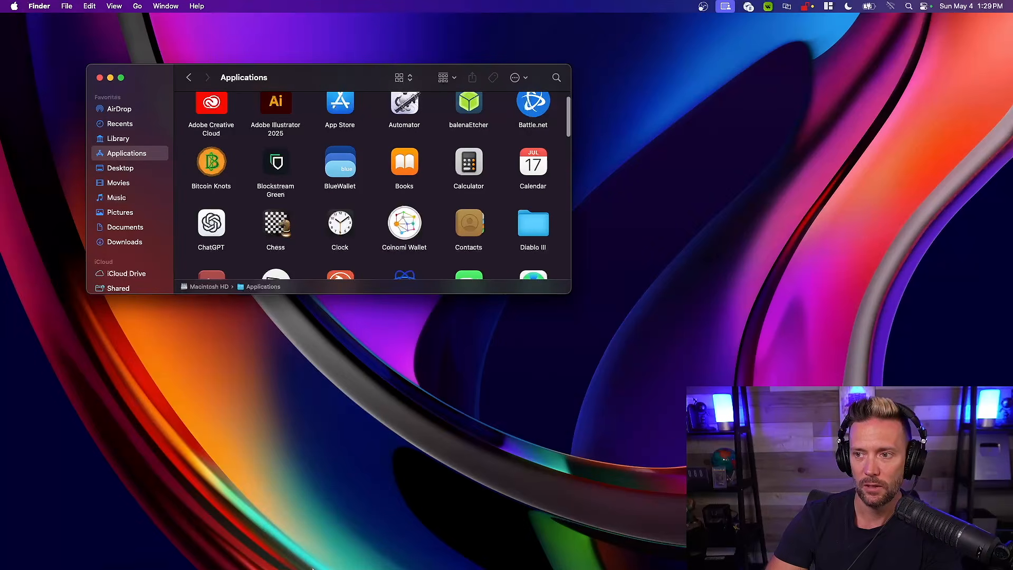
left_click(211, 166)
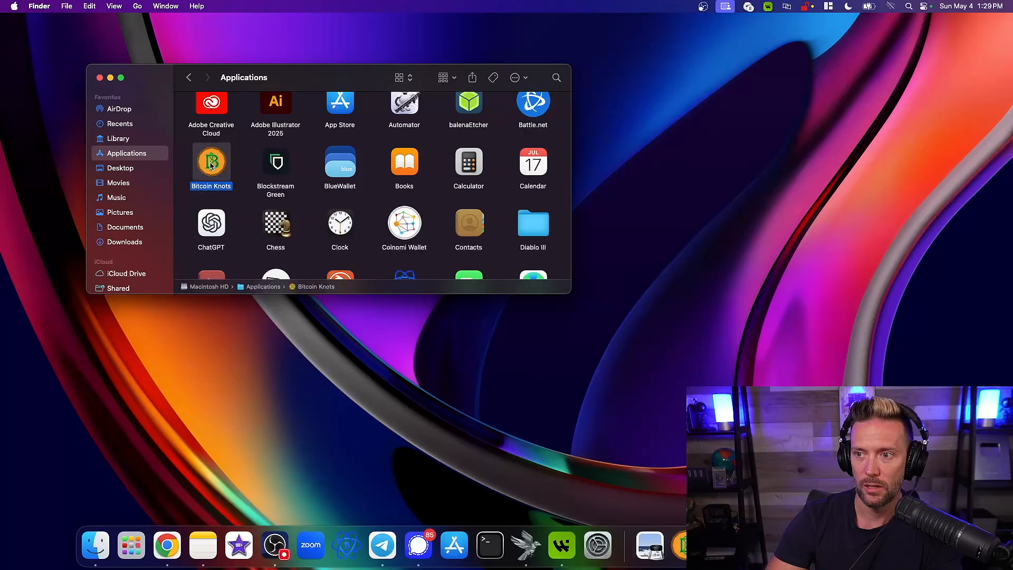
double_click(211, 166)
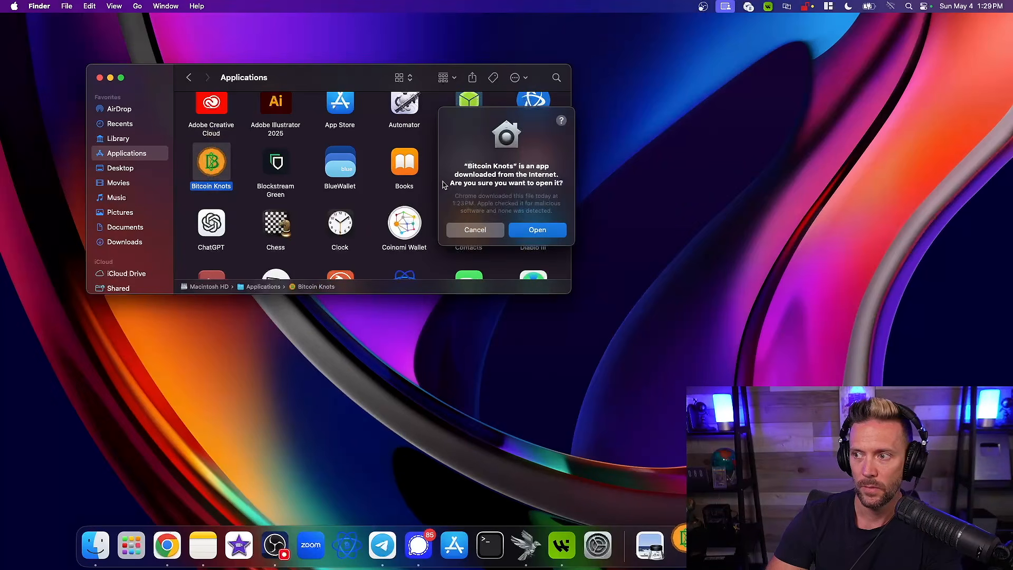
left_click(544, 233)
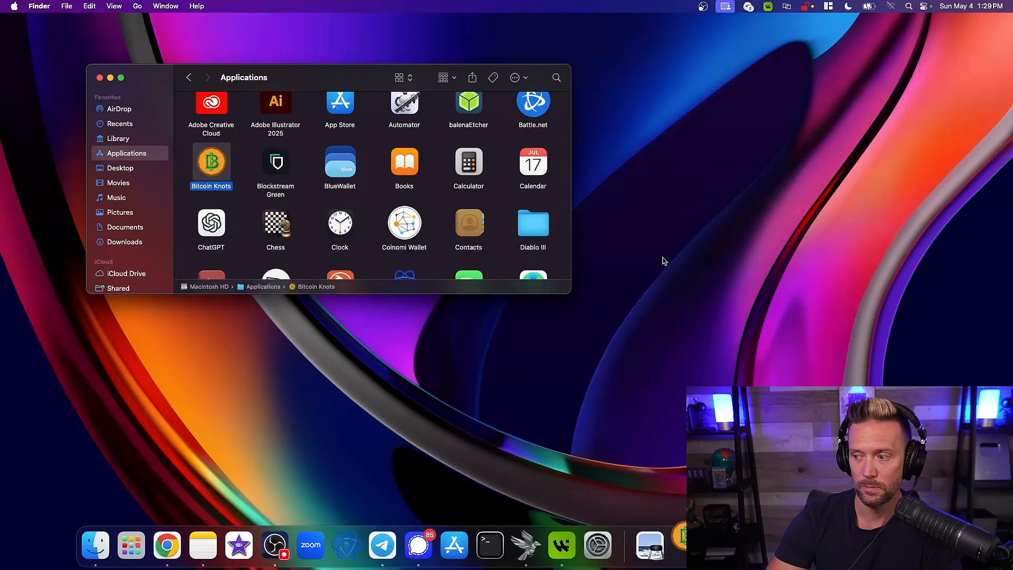
left_click(100, 78)
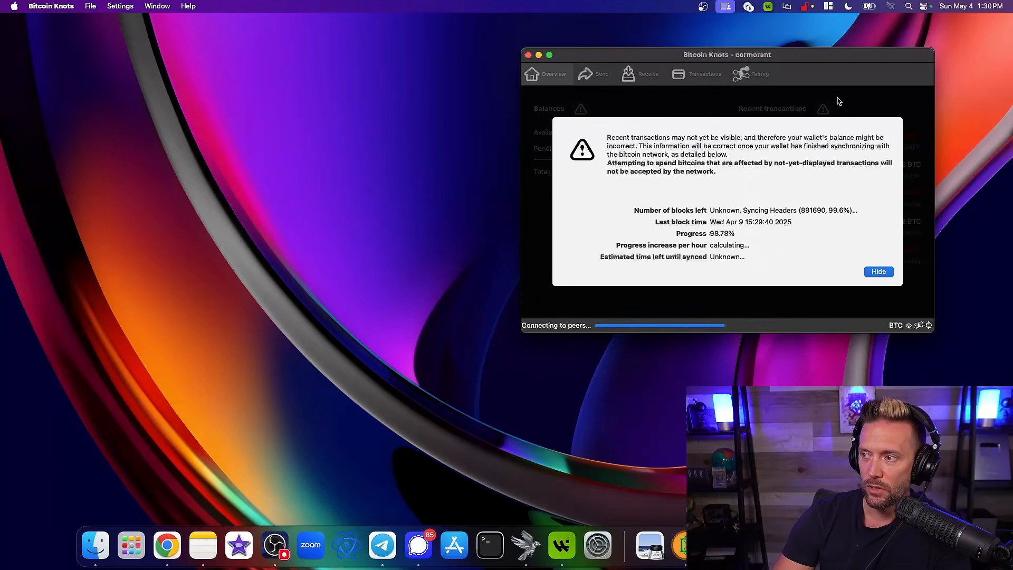
Reposition the Bitcoin Knots window on the desktop and examine the wallet's balances and recent transactions
left_click_drag(830, 60, 387, 79)
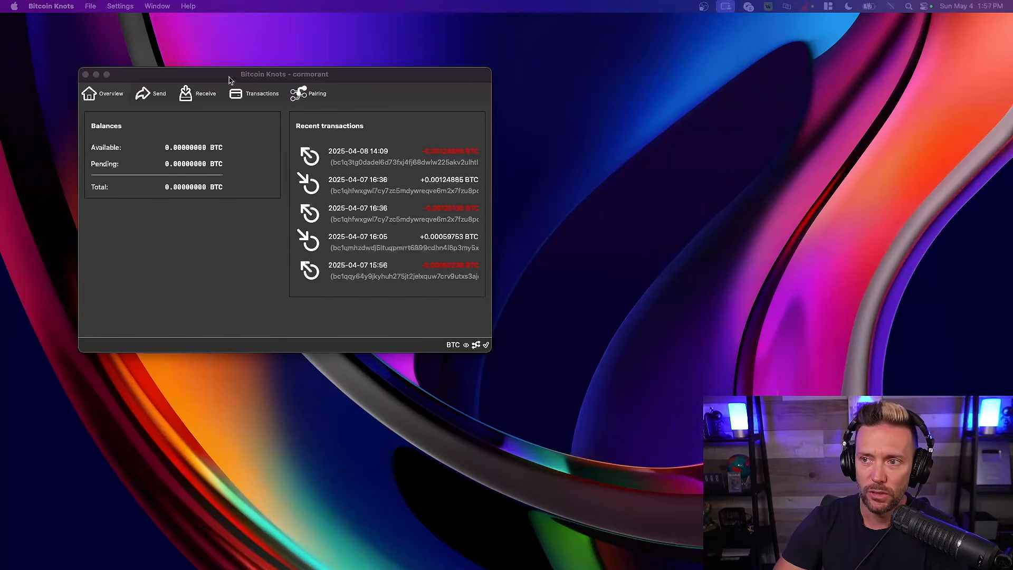
left_click_drag(212, 75, 193, 50)
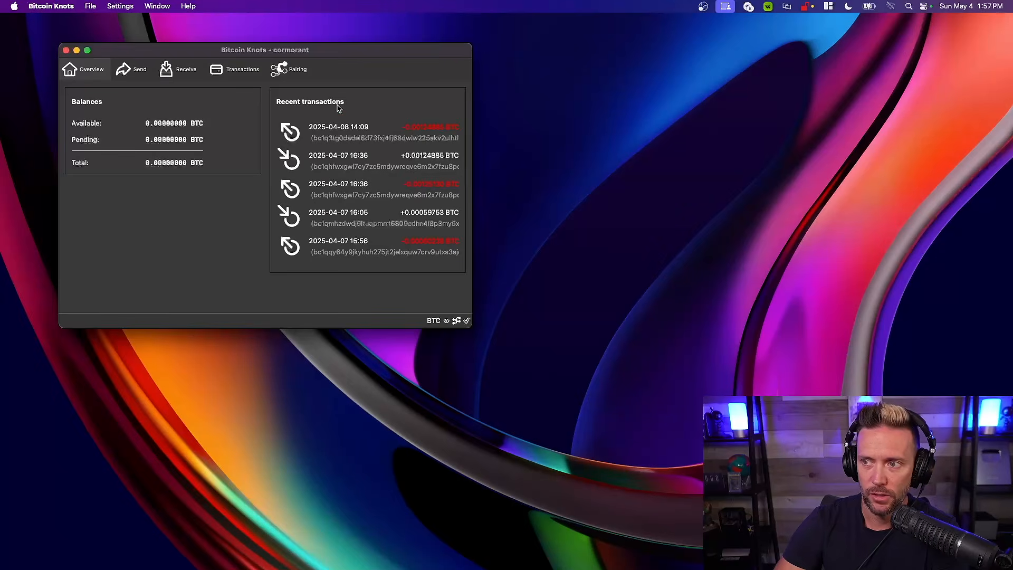
mouse_move(385, 153)
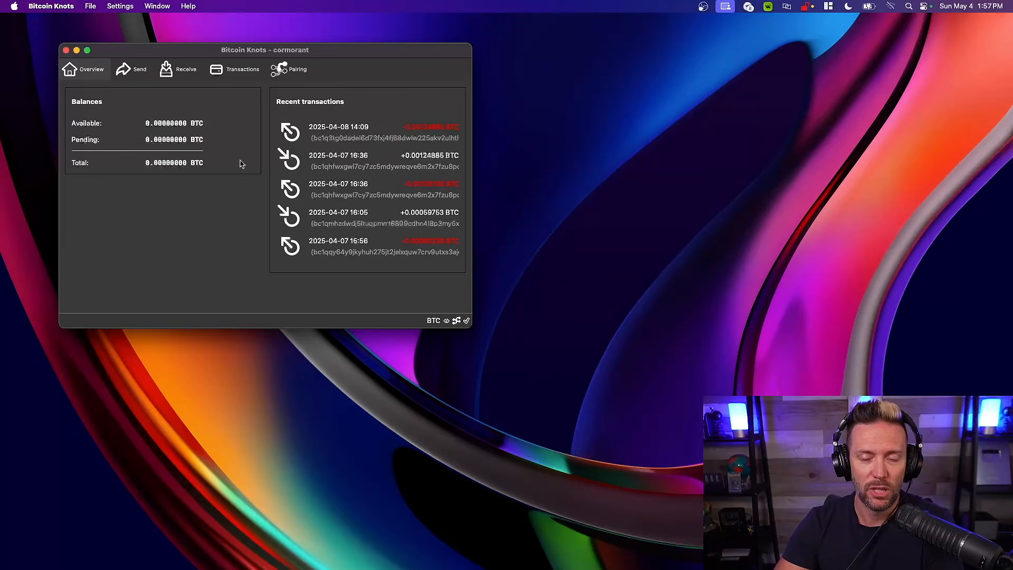
mouse_move(419, 159)
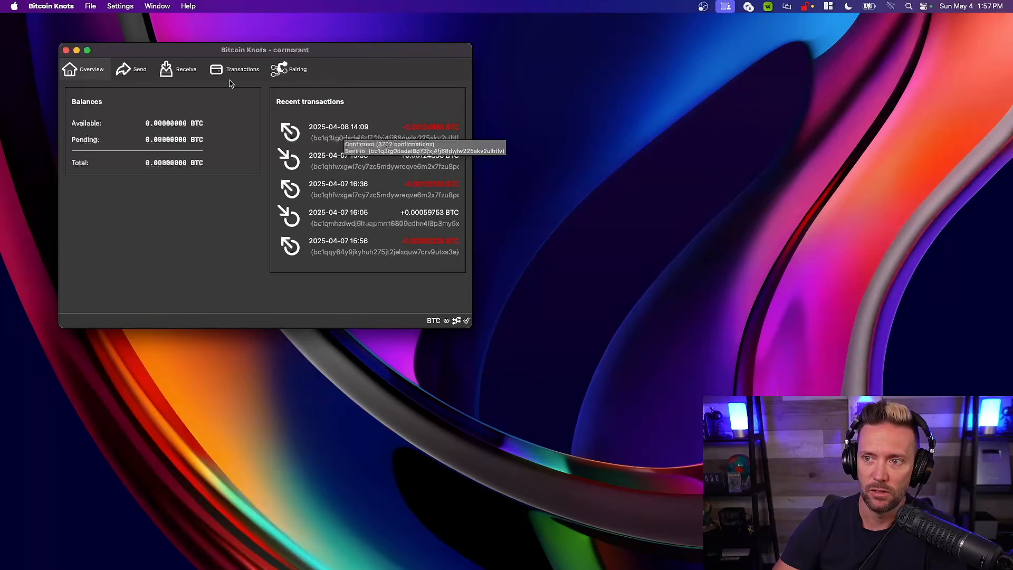
left_click_drag(196, 52, 187, 50)
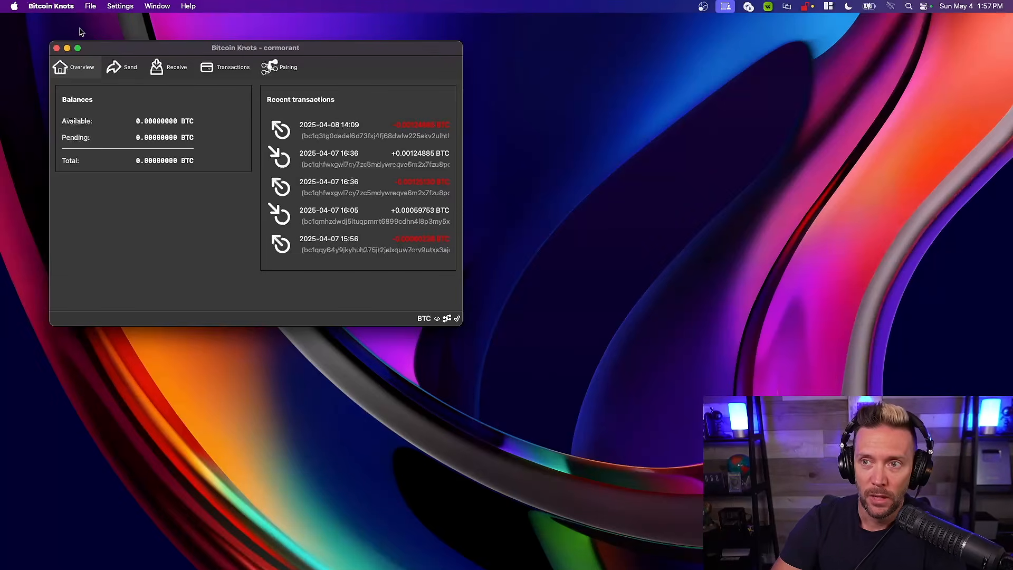
Open the Bitcoin Knots preferences and bring up the spam filtering options
left_click(48, 7)
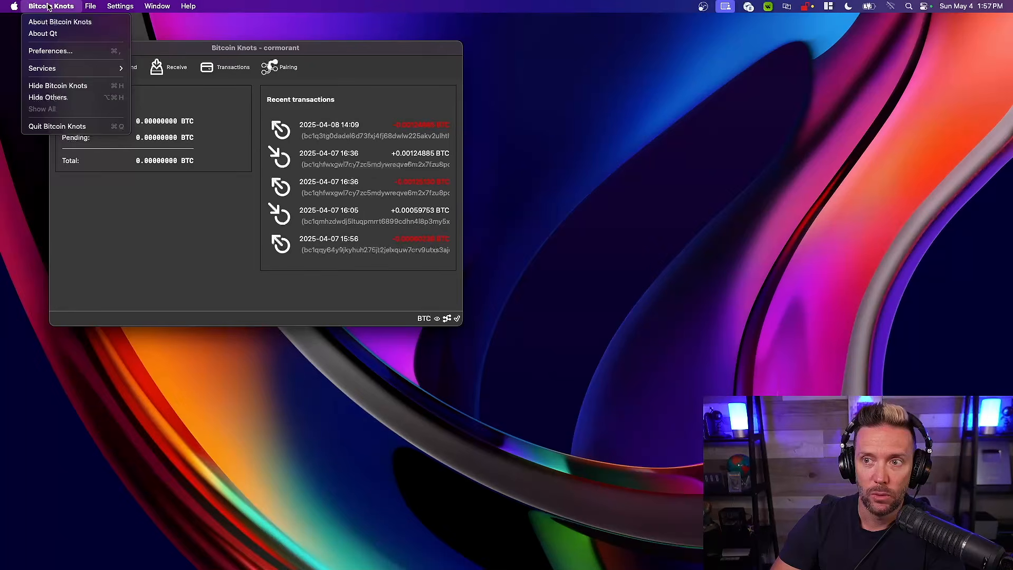
left_click(54, 52)
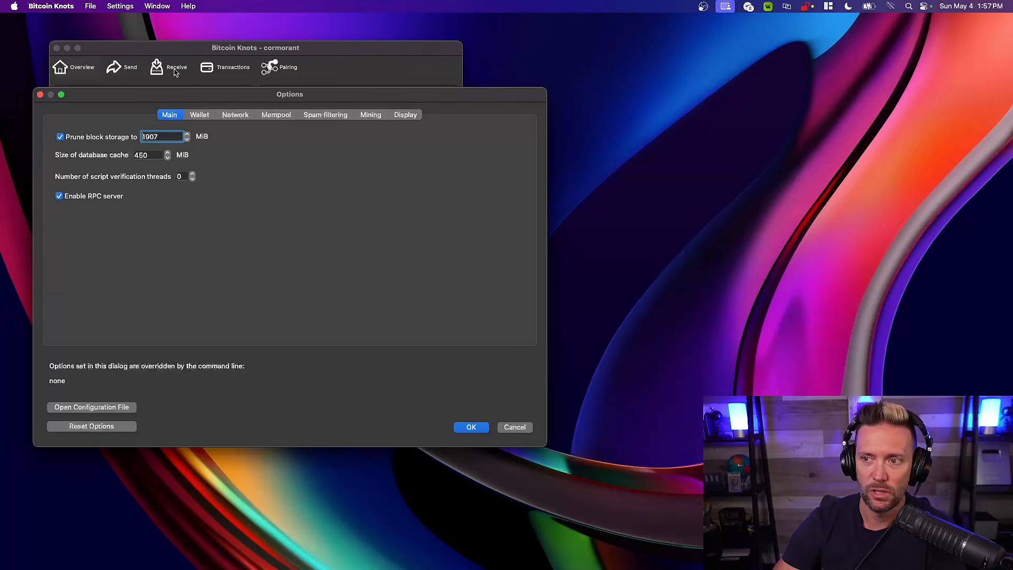
mouse_move(199, 100)
left_mouse_down()
mouse_move(193, 90)
mouse_move(201, 99)
left_mouse_up()
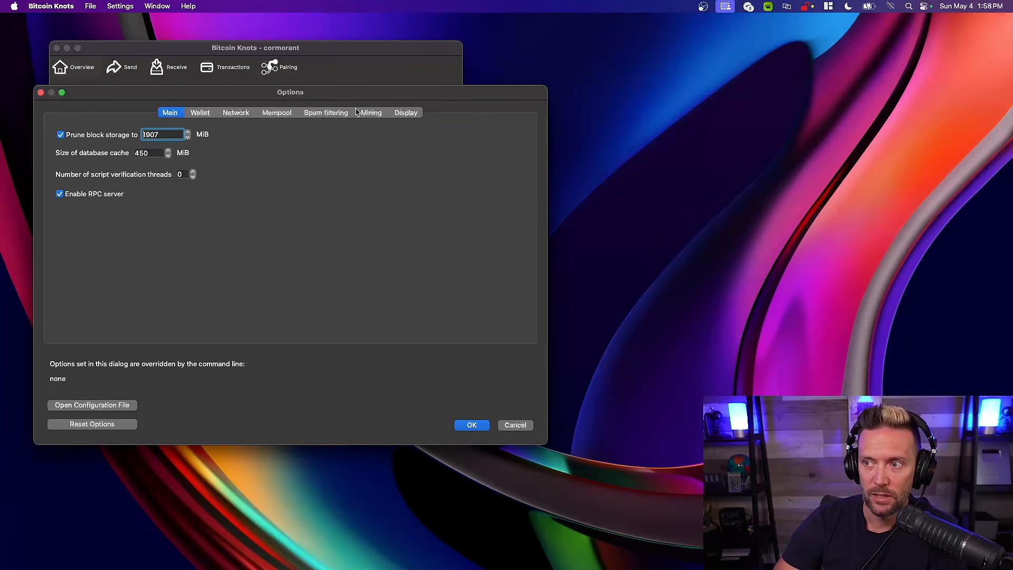
left_click(324, 115)
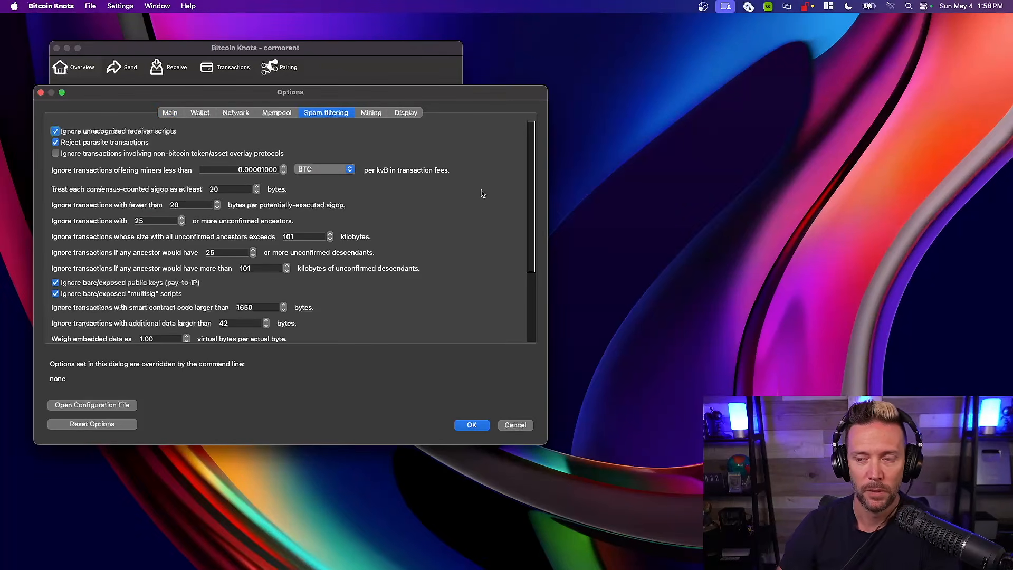
Examine the spam filtering options, including the receiver script, parasite transaction, additional data size and dust limit rules
scroll(481, 193, "down", 5)
scroll(481, 194, "up", 5)
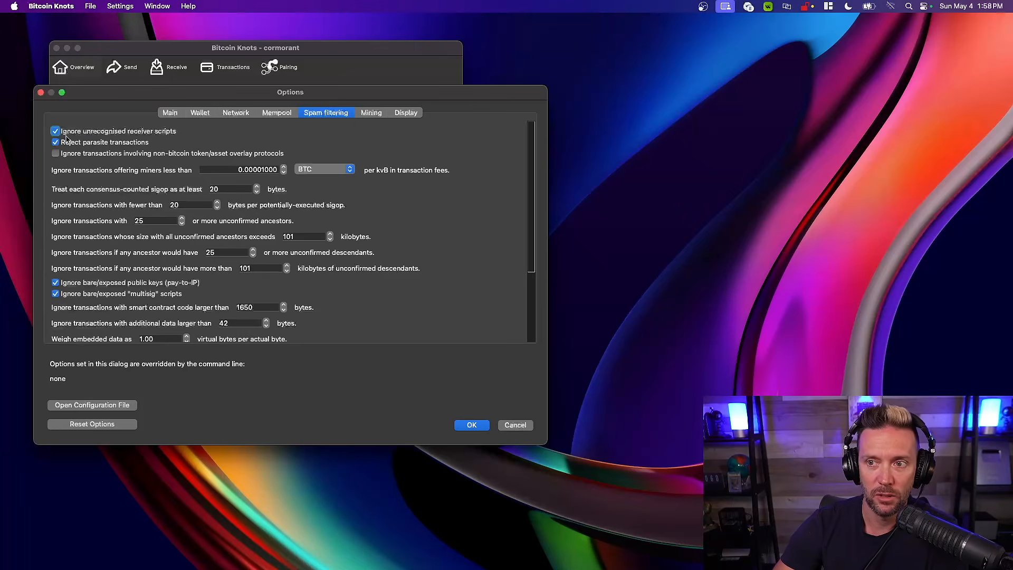
mouse_move(147, 140)
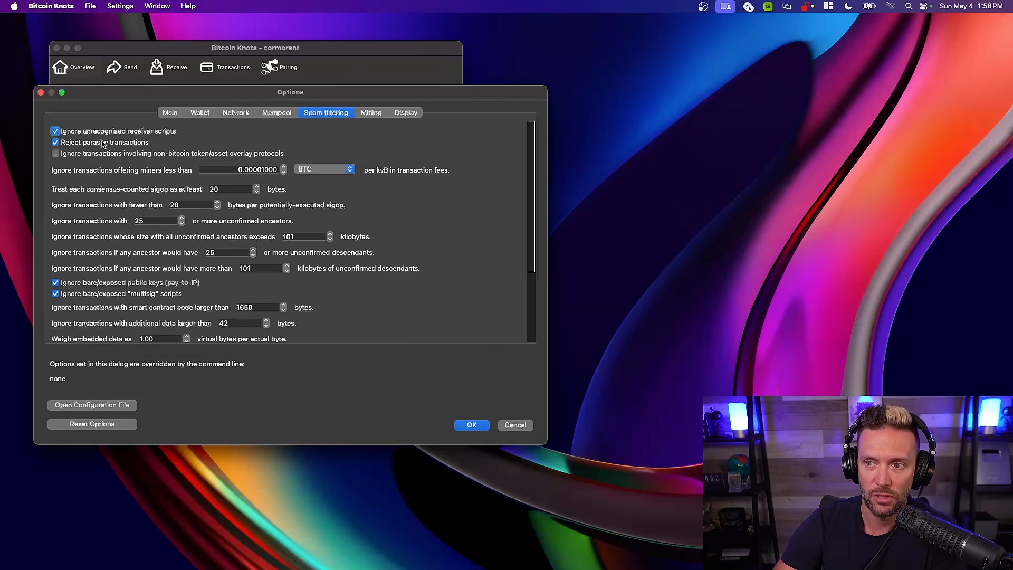
mouse_move(98, 144)
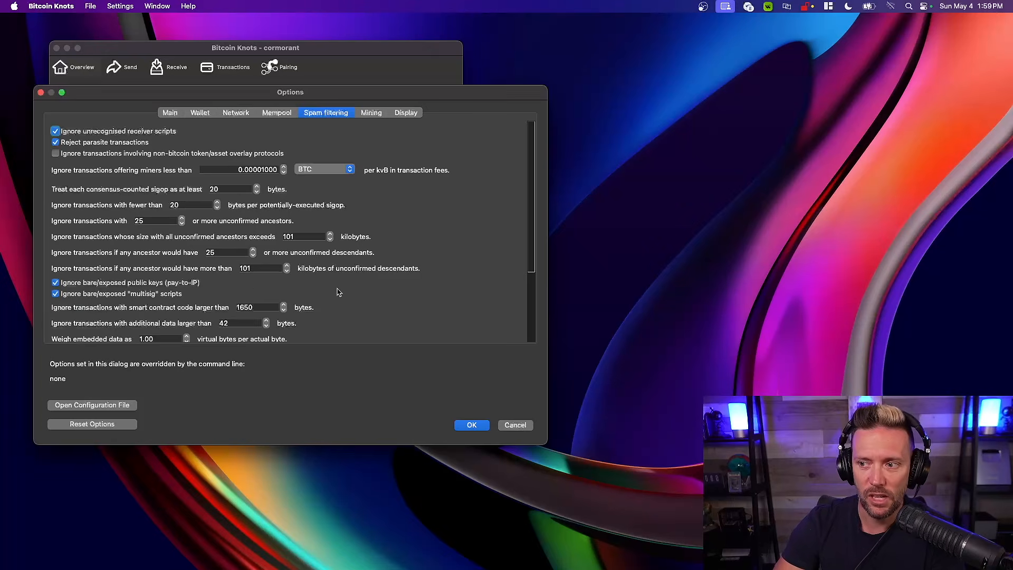
scroll(376, 294, "down", 5)
scroll(376, 294, "down", 1)
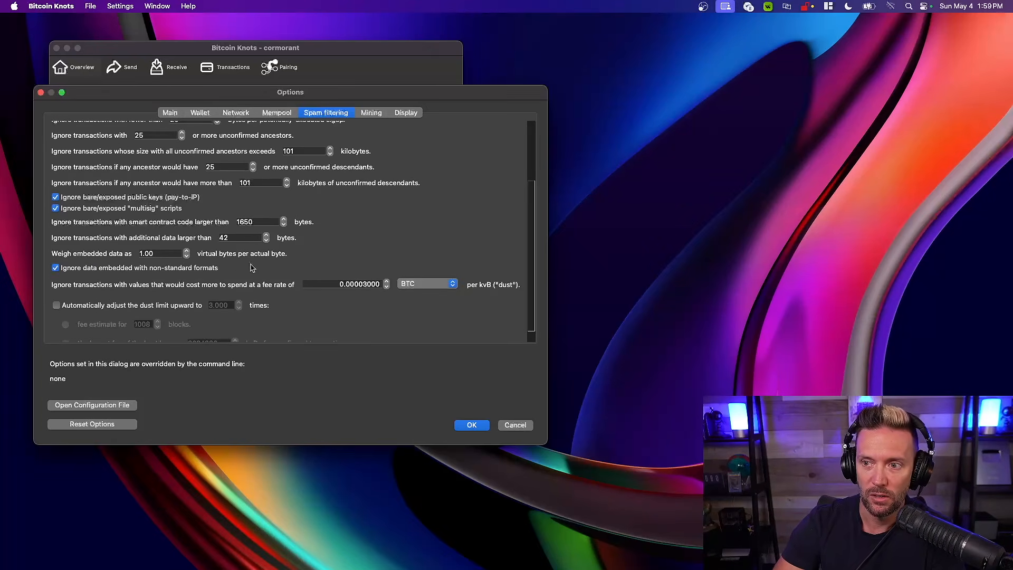
scroll(205, 216, "up", 4)
scroll(208, 216, "down", 5)
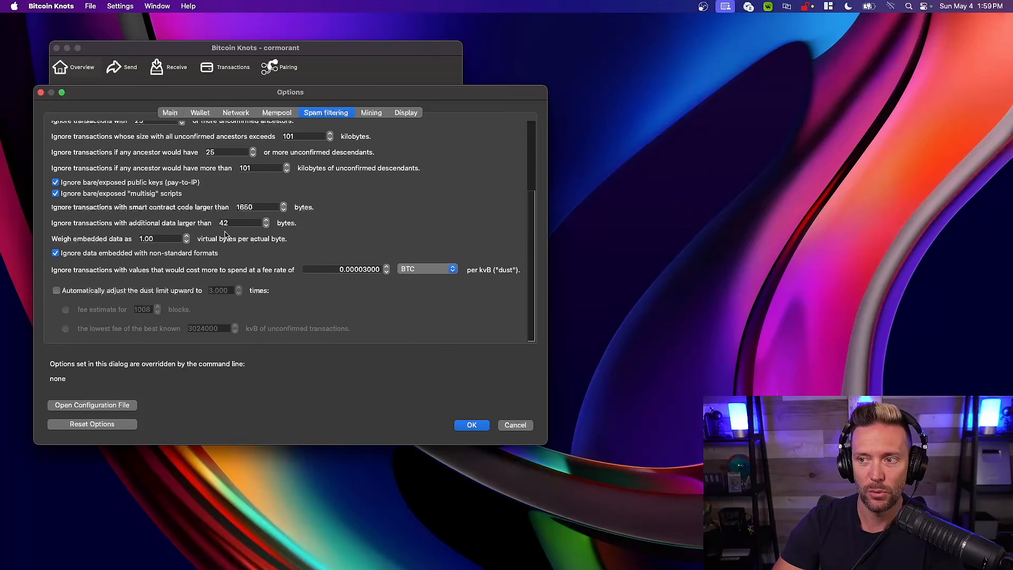
scroll(225, 235, "up", 3)
scroll(226, 234, "up", 3)
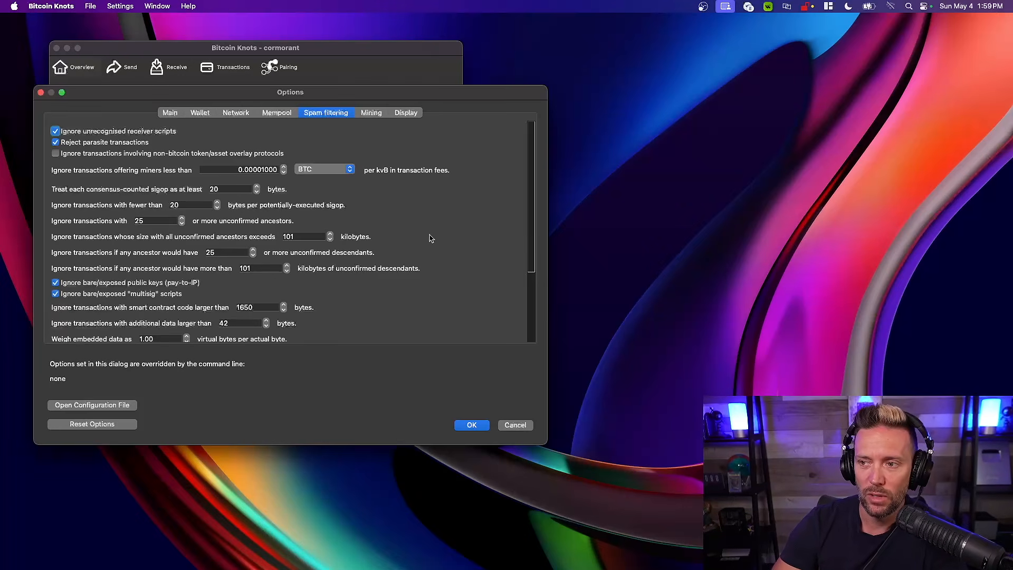
scroll(430, 238, "down", 5)
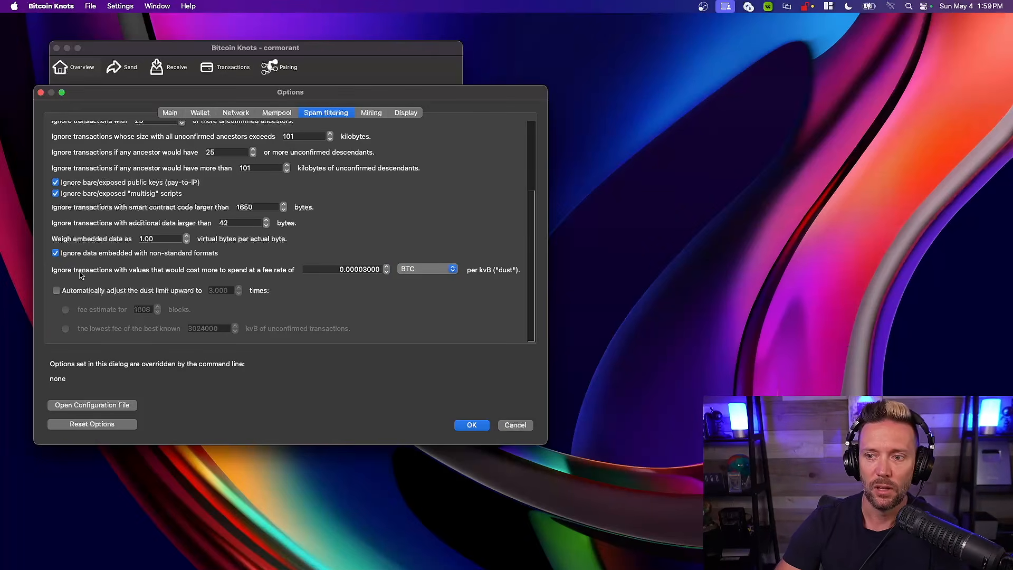
scroll(339, 227, "up", 5)
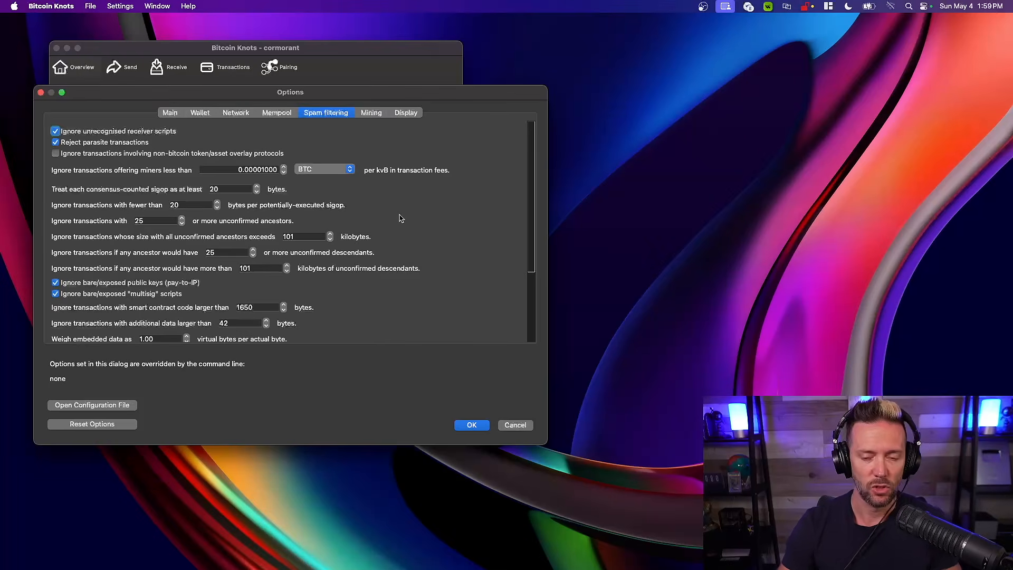
Review the mempool options, revisit the spam filtering options, and dismiss the Options dialog without saving
left_click(278, 113)
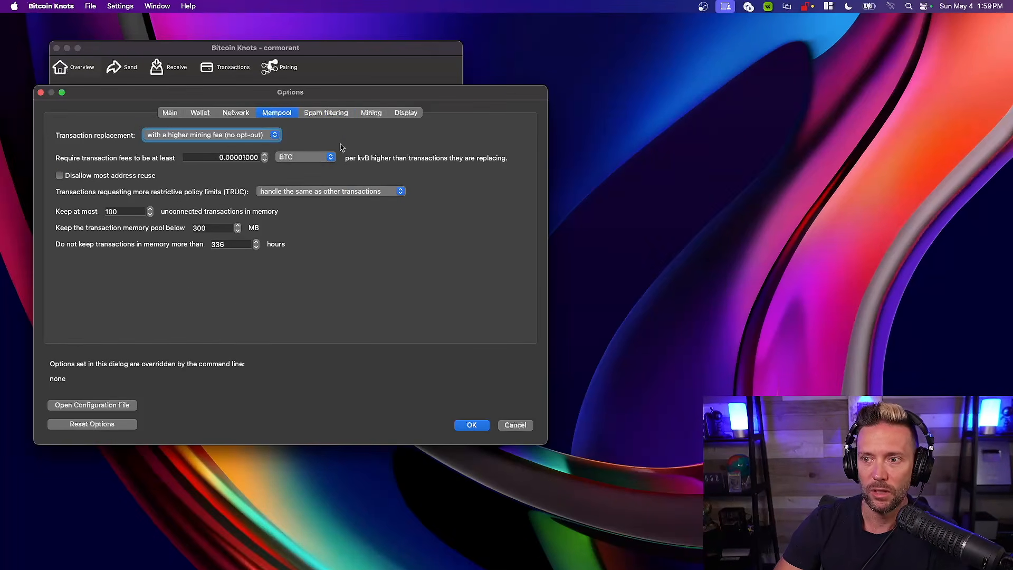
left_click(326, 112)
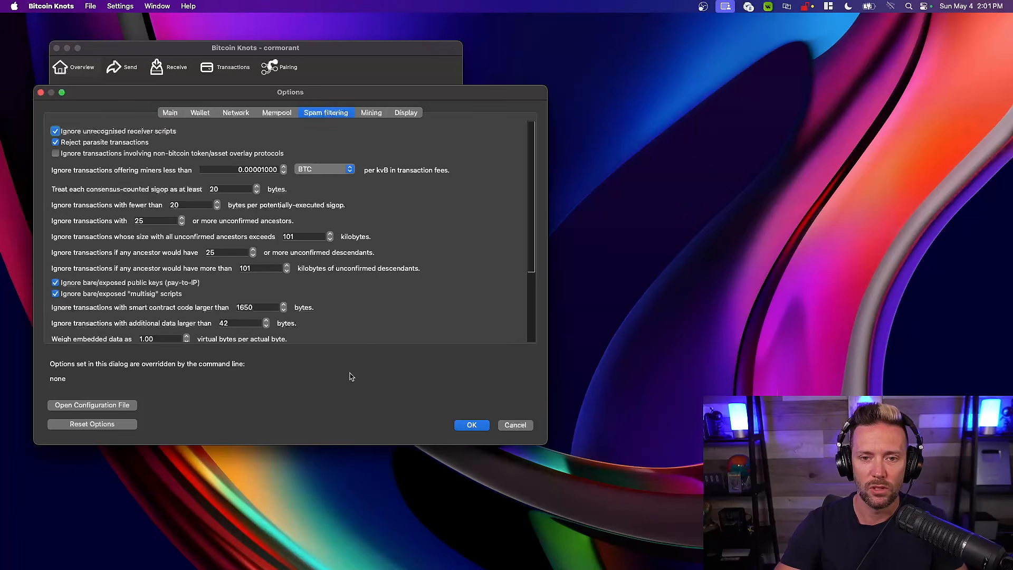
left_click(515, 425)
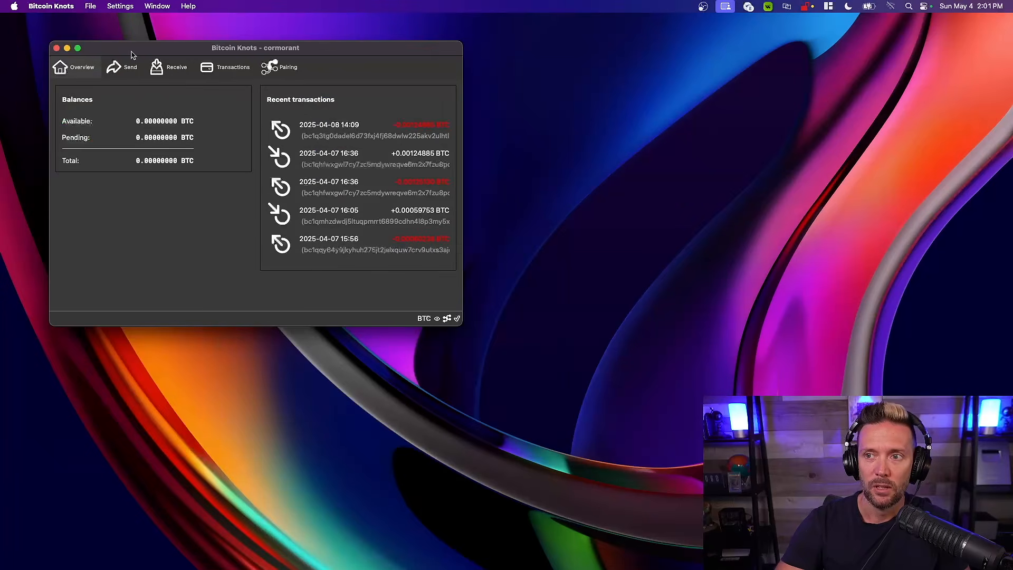
Open the Bitcoin Knots preferences and bring up the node's configuration file for editing, accepting the override notice
mouse_move(134, 53)
left_mouse_down()
mouse_move(150, 64)
mouse_move(140, 53)
left_mouse_up()
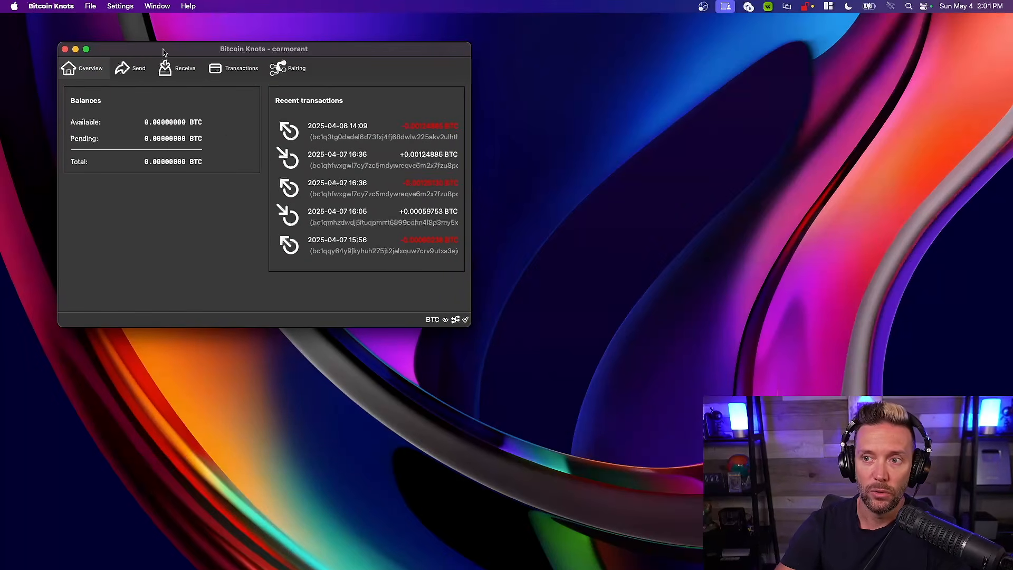
left_click_drag(163, 52, 139, 44)
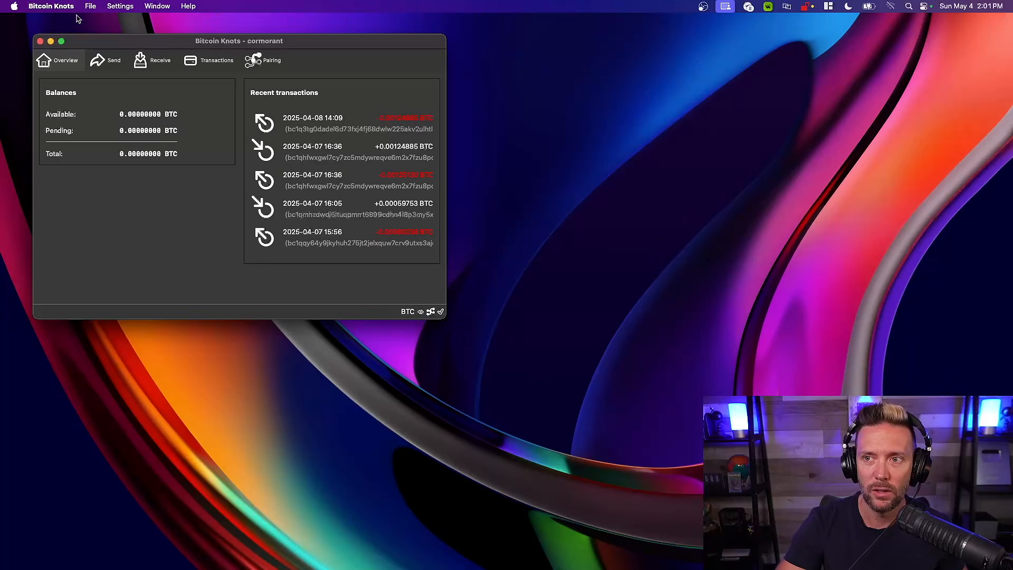
left_click(58, 7)
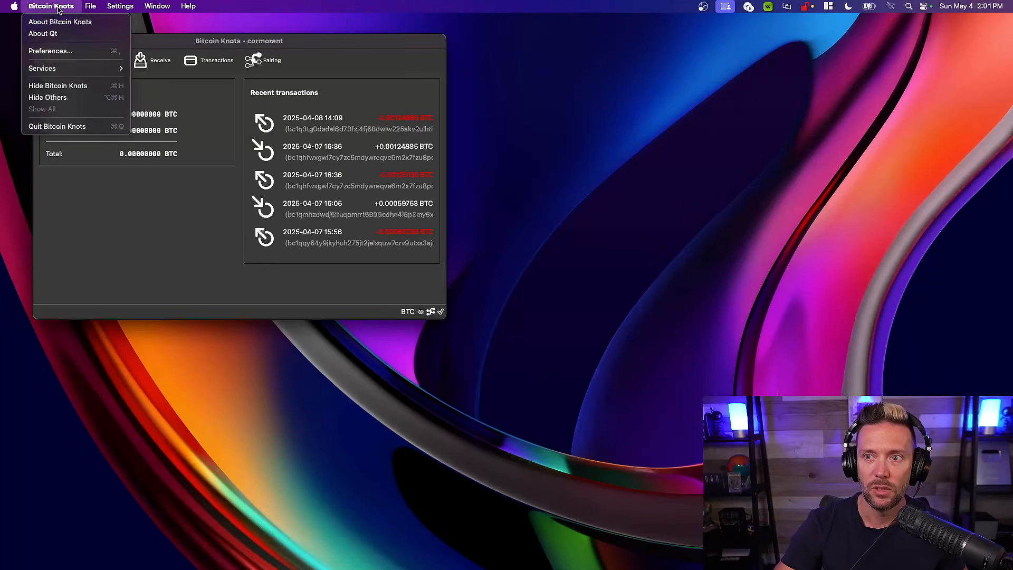
left_click(50, 51)
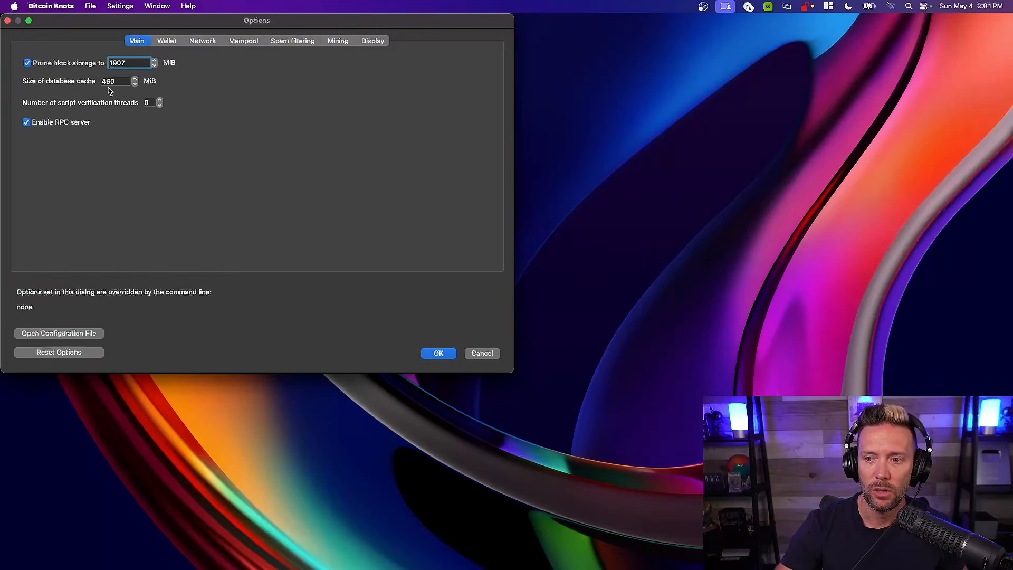
left_click(53, 334)
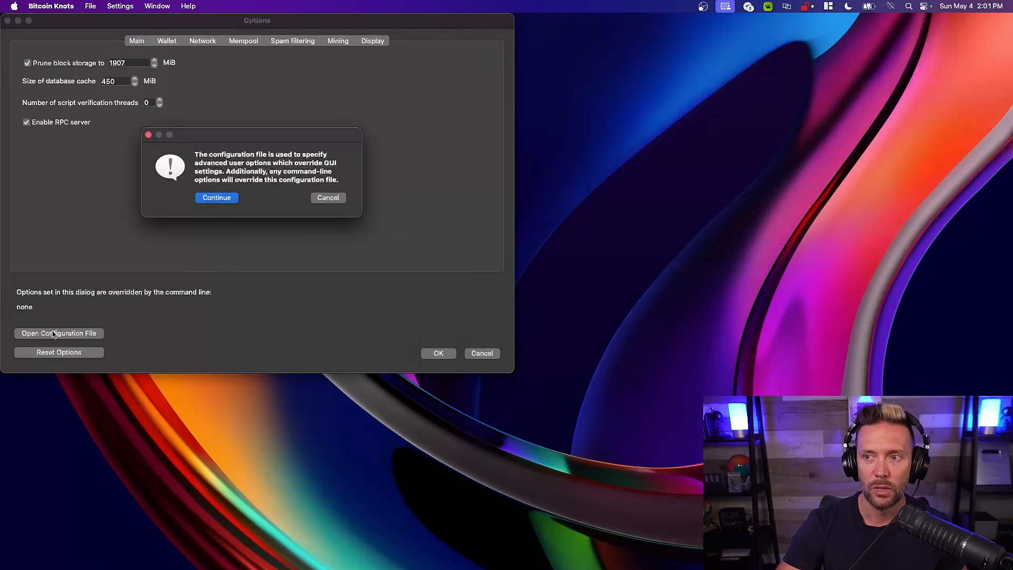
left_click(218, 199)
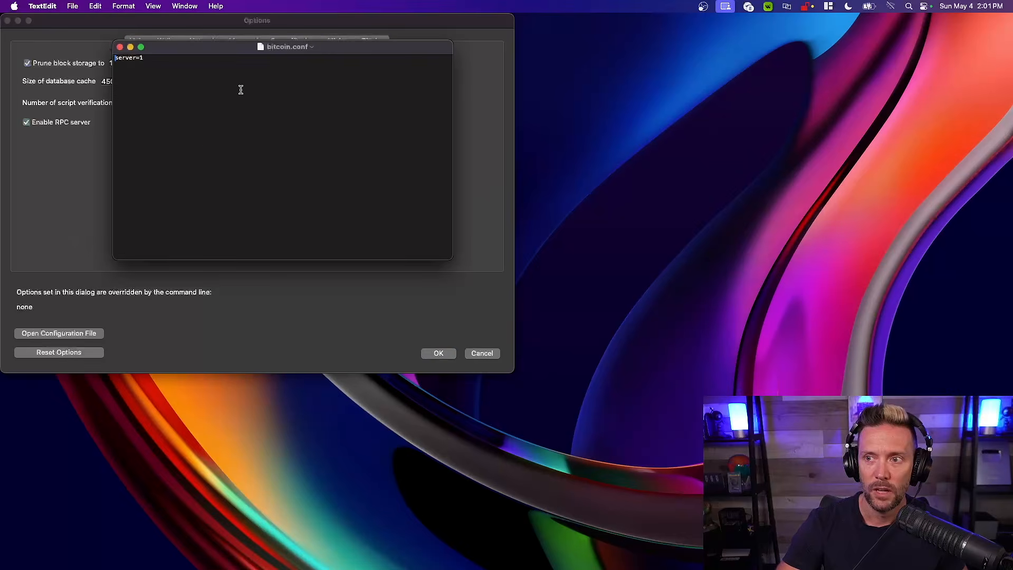
Check that bitcoin.conf contains the line server=1, save the file and close it
left_click_drag(202, 49, 140, 143)
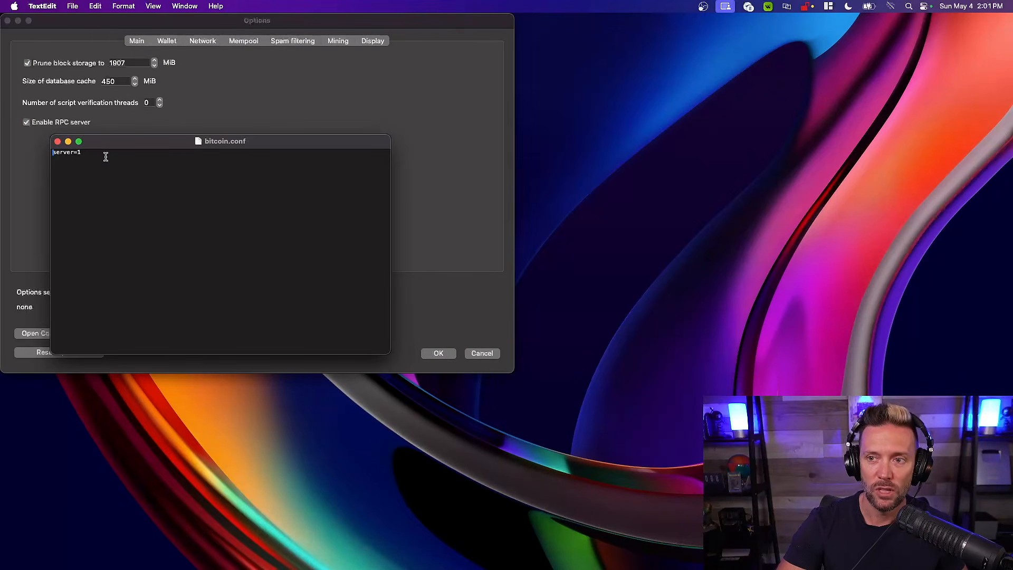
left_click_drag(86, 151, 45, 151)
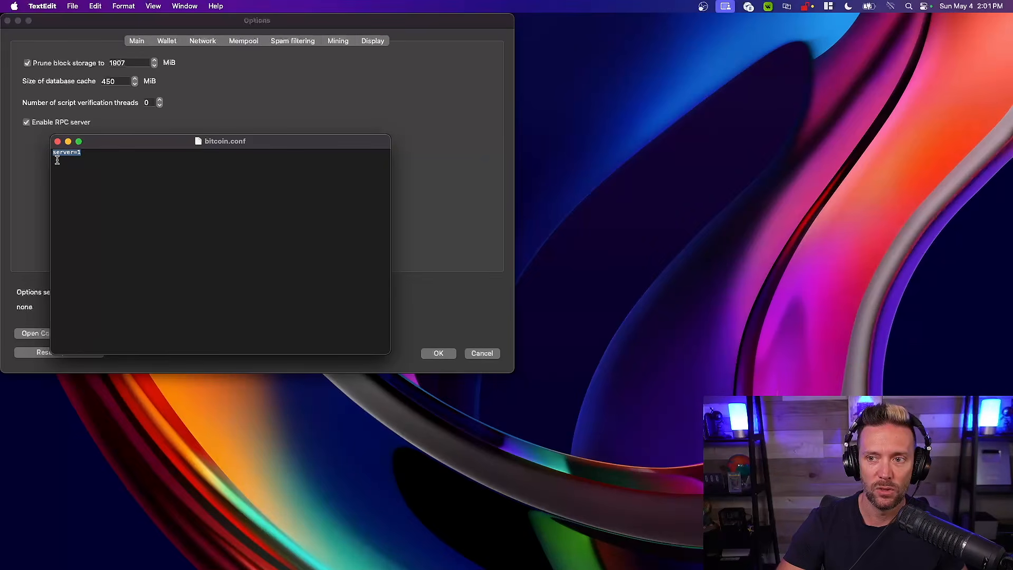
left_click(85, 152)
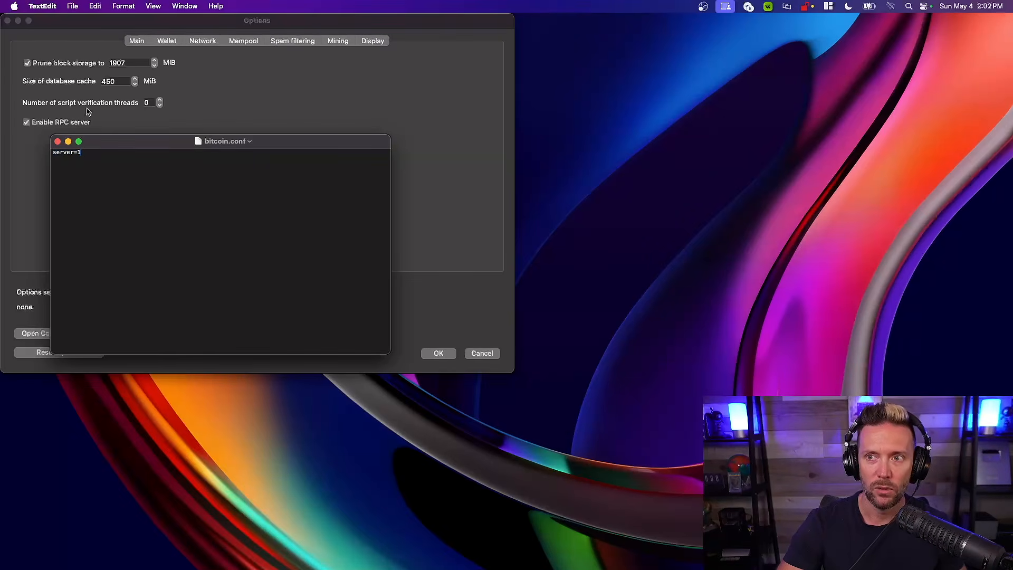
left_click(72, 6)
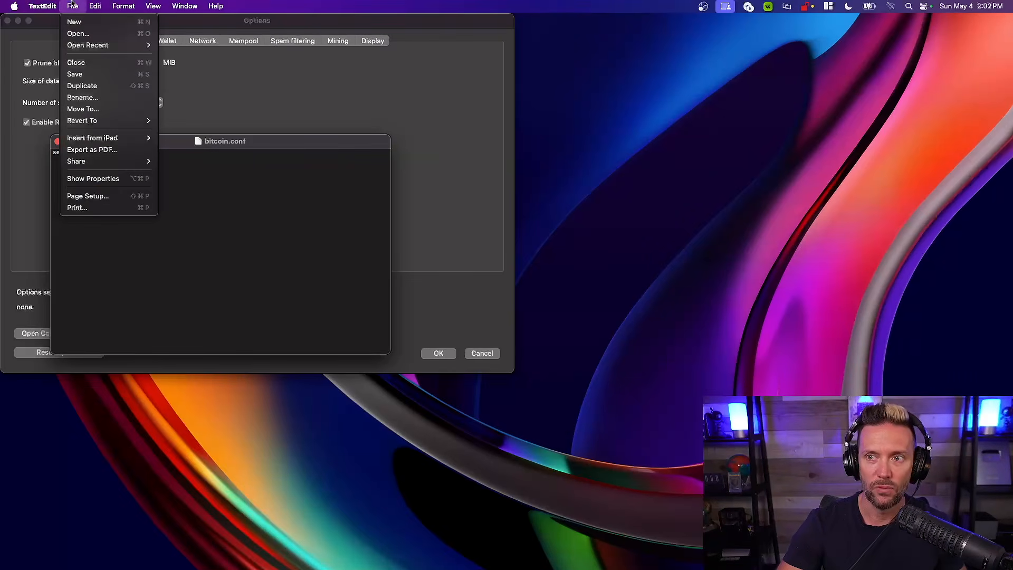
left_click(80, 77)
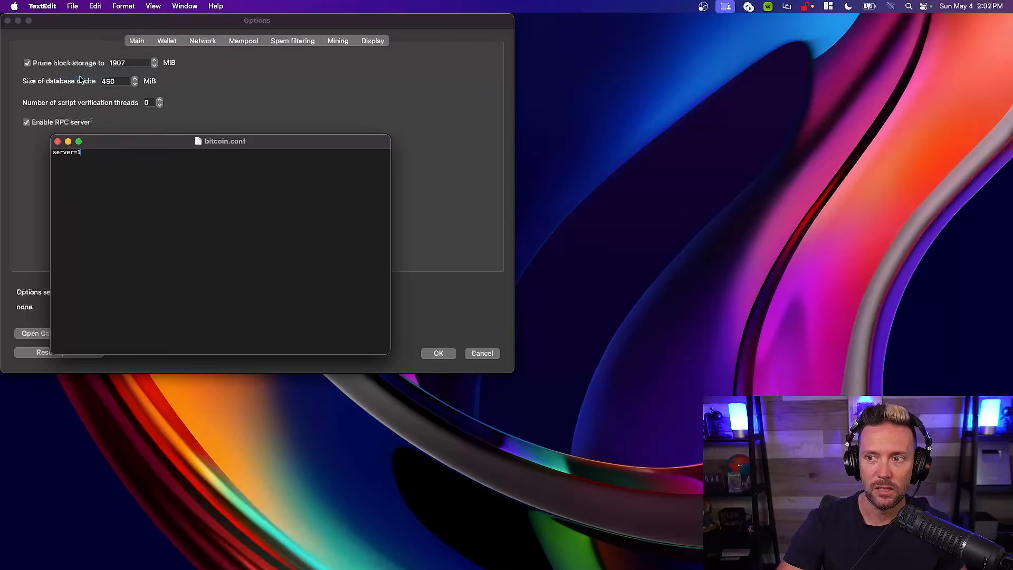
left_click(57, 141)
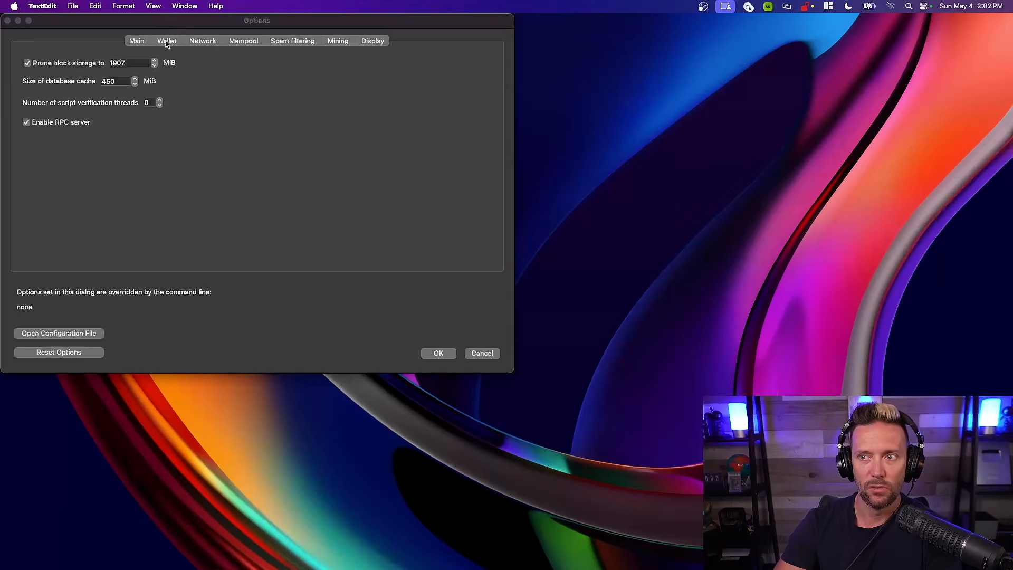
Accept the Bitcoin Knots options and reposition the wallet window on the desktop
left_click(121, 24)
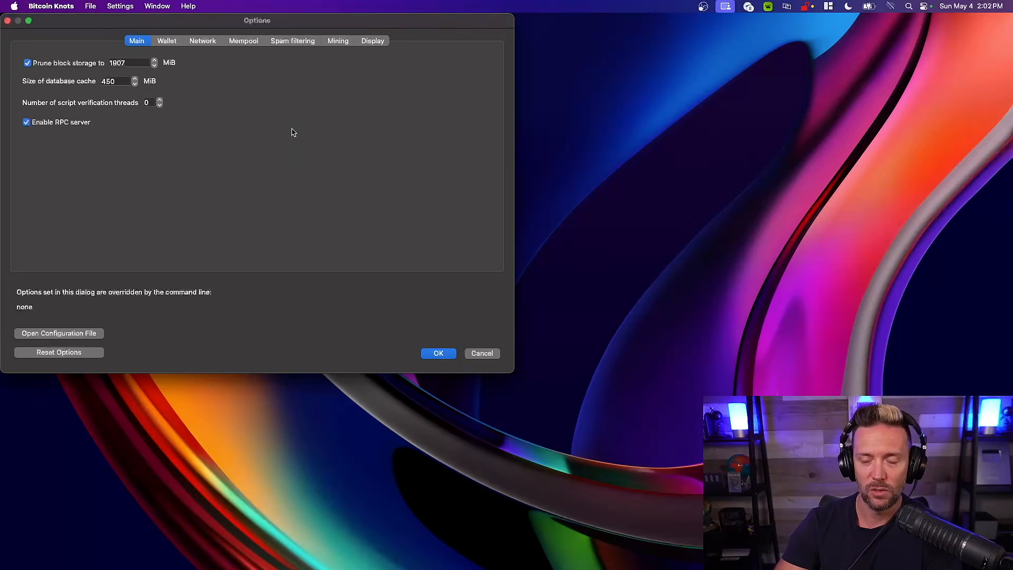
left_click(434, 353)
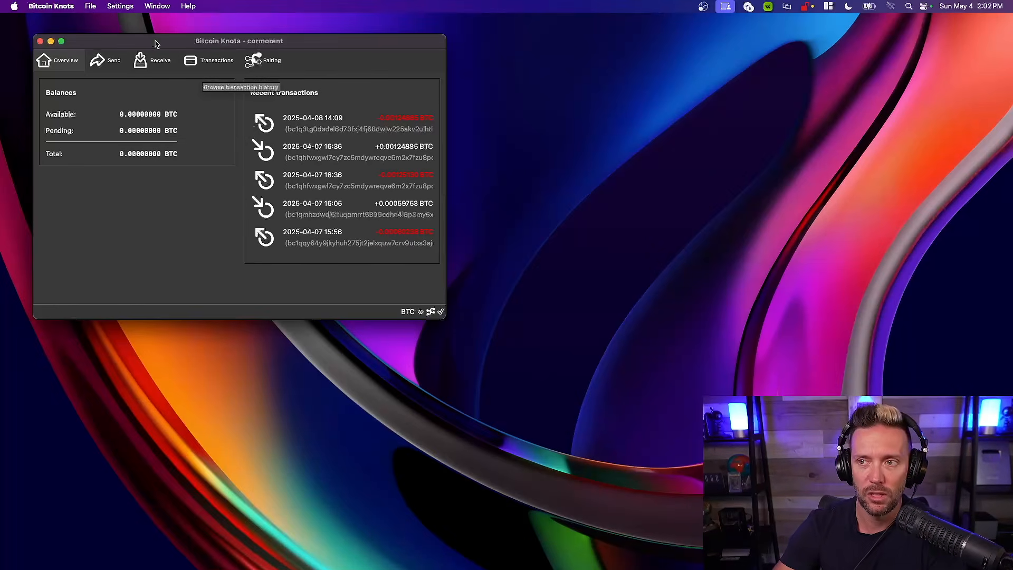
left_click_drag(138, 46, 157, 52)
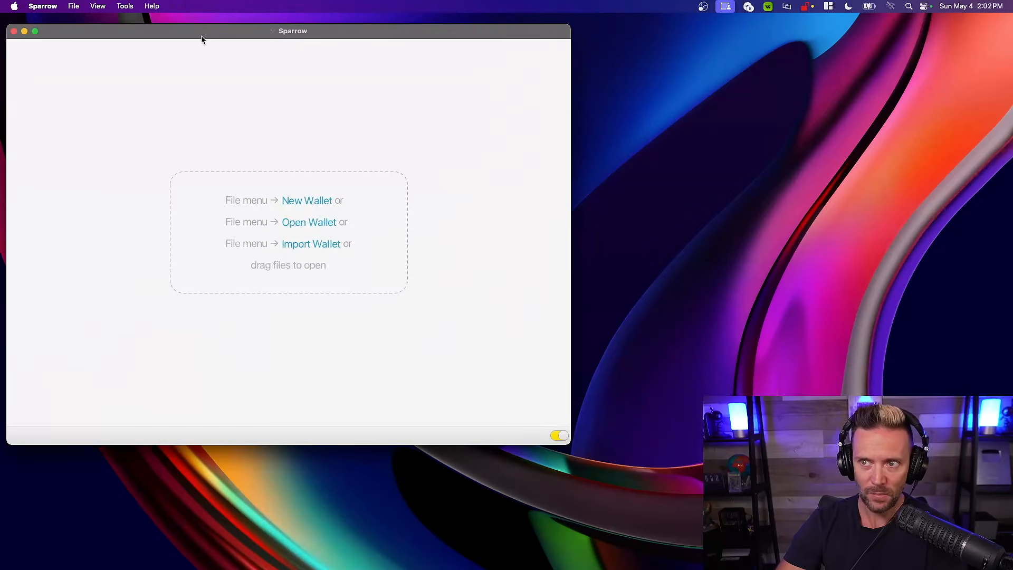
Switch to Sparrow, reposition its window and open the server section of its settings
left_click_drag(190, 34, 182, 24)
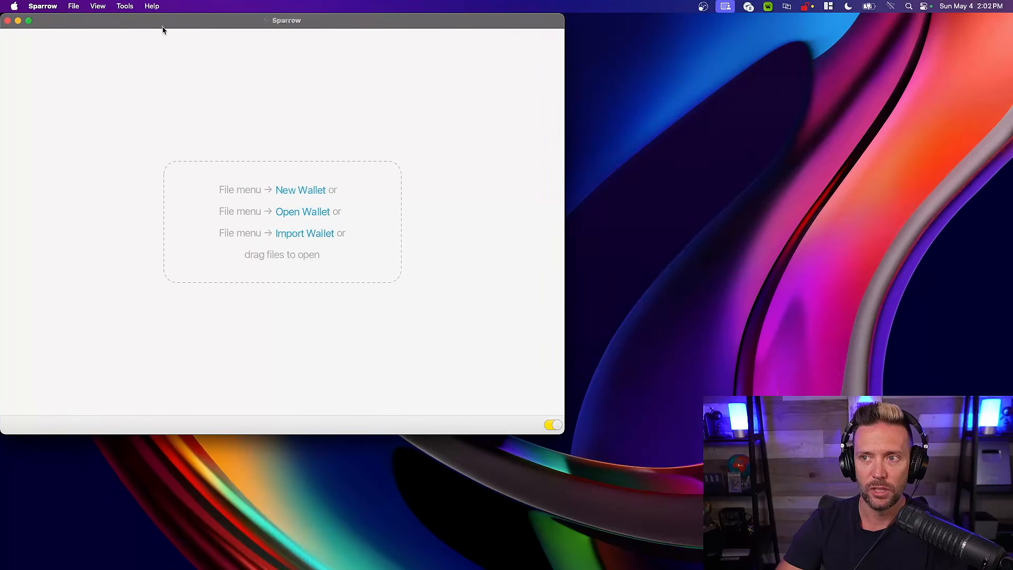
mouse_move(153, 22)
left_mouse_down()
mouse_move(151, 39)
mouse_move(148, 19)
left_mouse_up()
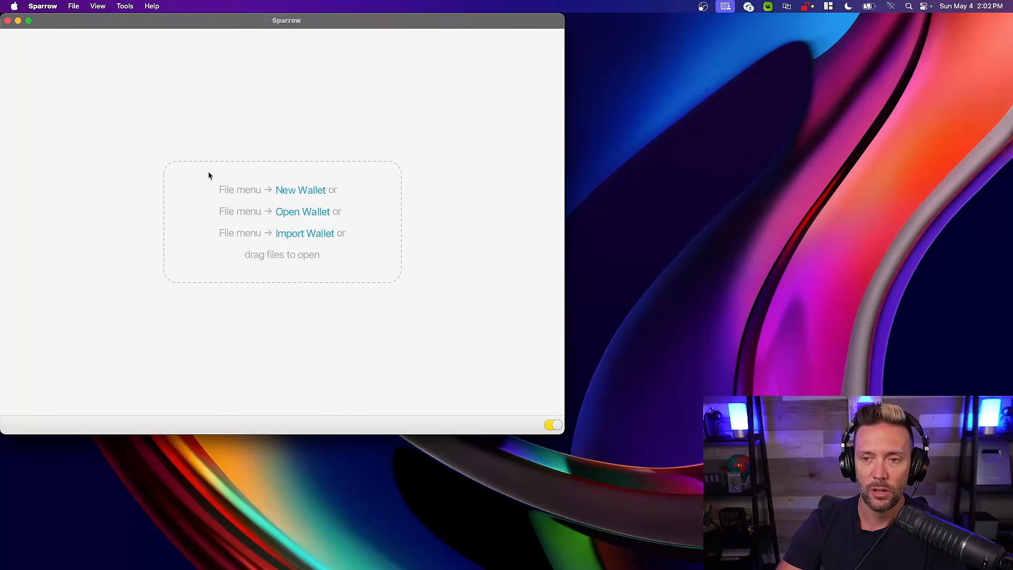
left_click(45, 4)
left_click(43, 40)
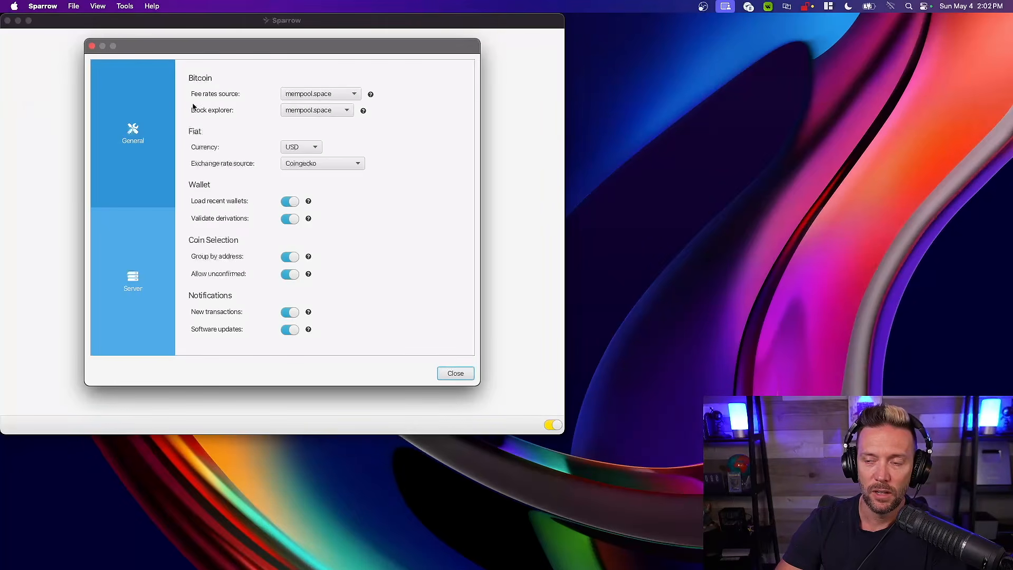
left_click(133, 288)
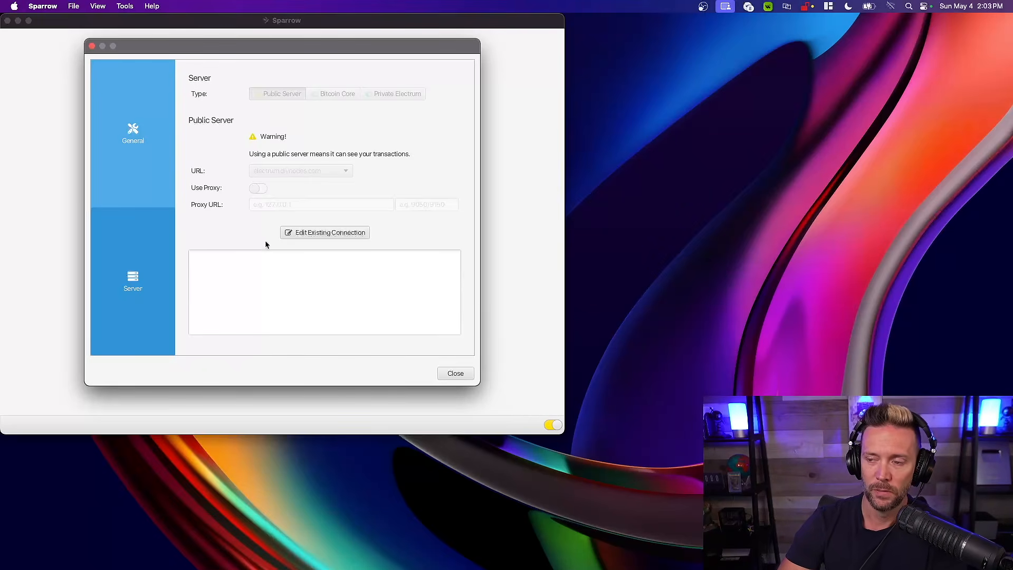
Edit the existing server connection and set the server type to Bitcoin Core
left_click(324, 235)
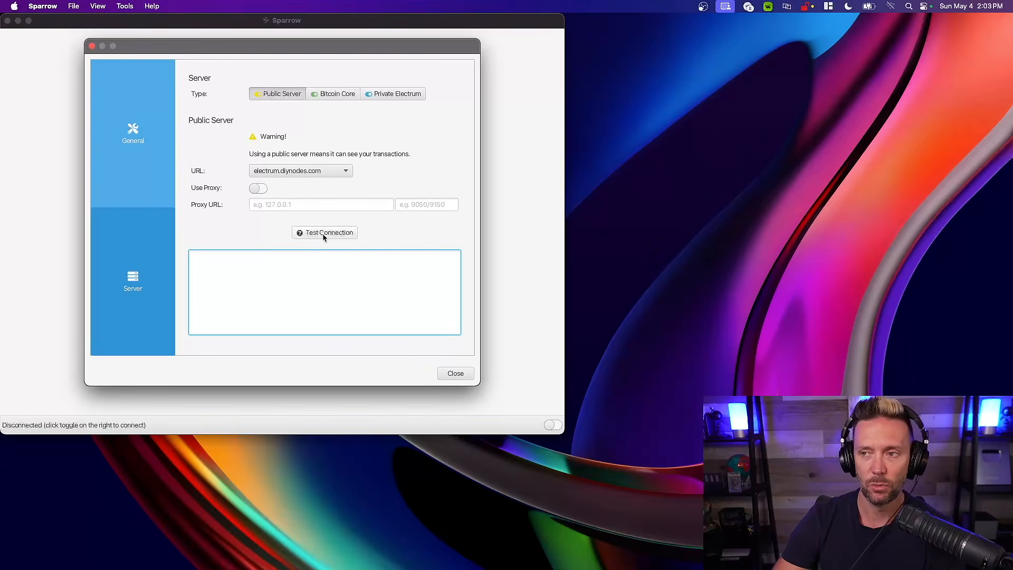
left_click(330, 94)
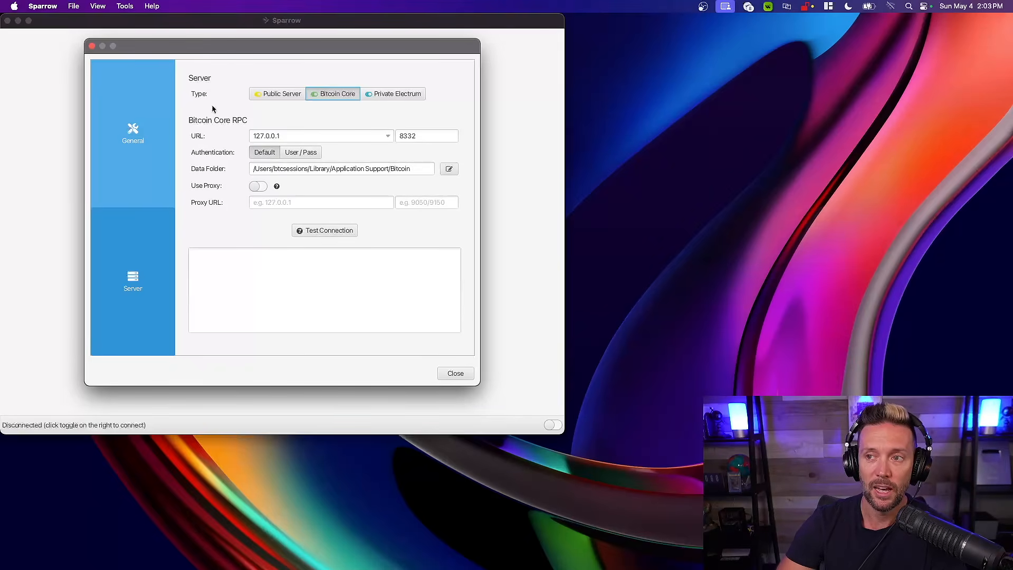
mouse_move(122, 24)
left_mouse_down()
mouse_move(400, 179)
mouse_move(297, 144)
mouse_move(147, 23)
mouse_move(122, 18)
left_mouse_up()
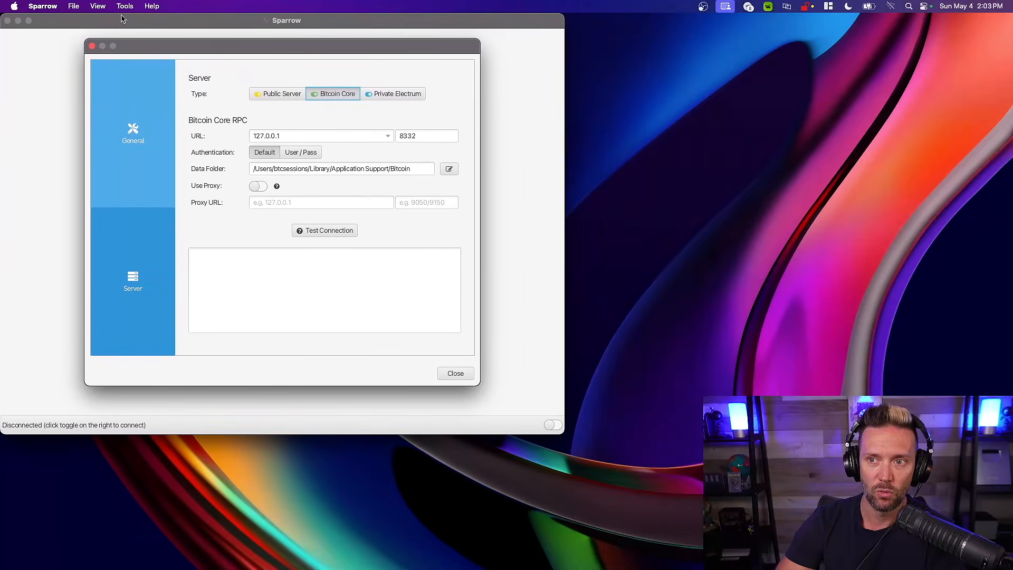
Test the Bitcoin Core connection to the local node and close the Sparrow settings
left_click(317, 231)
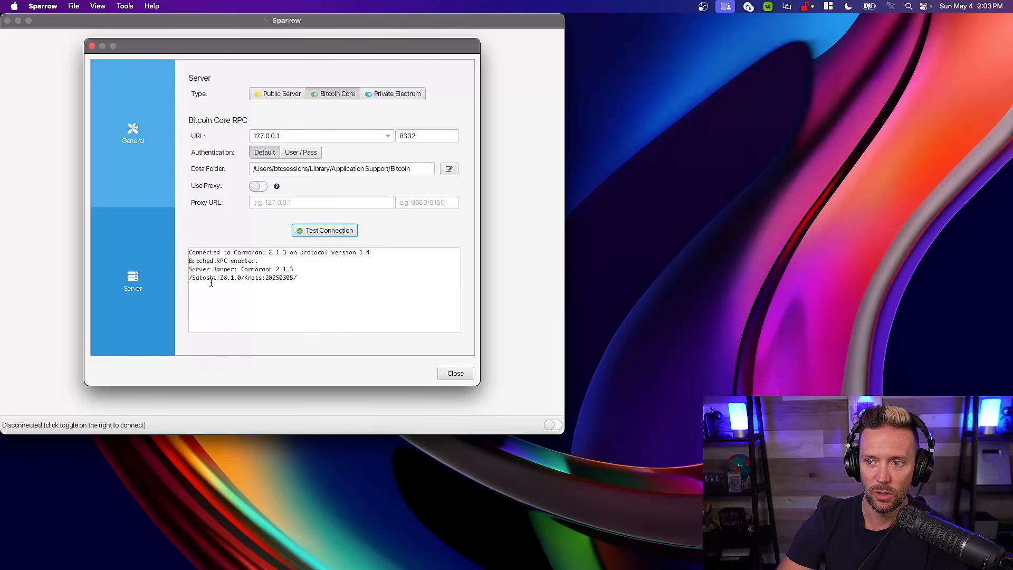
left_click(455, 373)
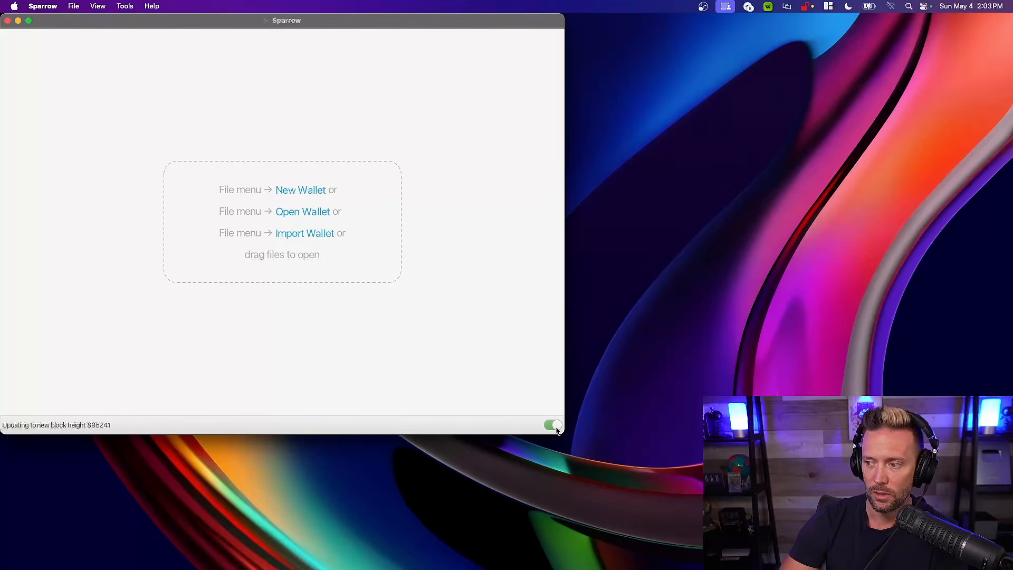
mouse_move(556, 430)
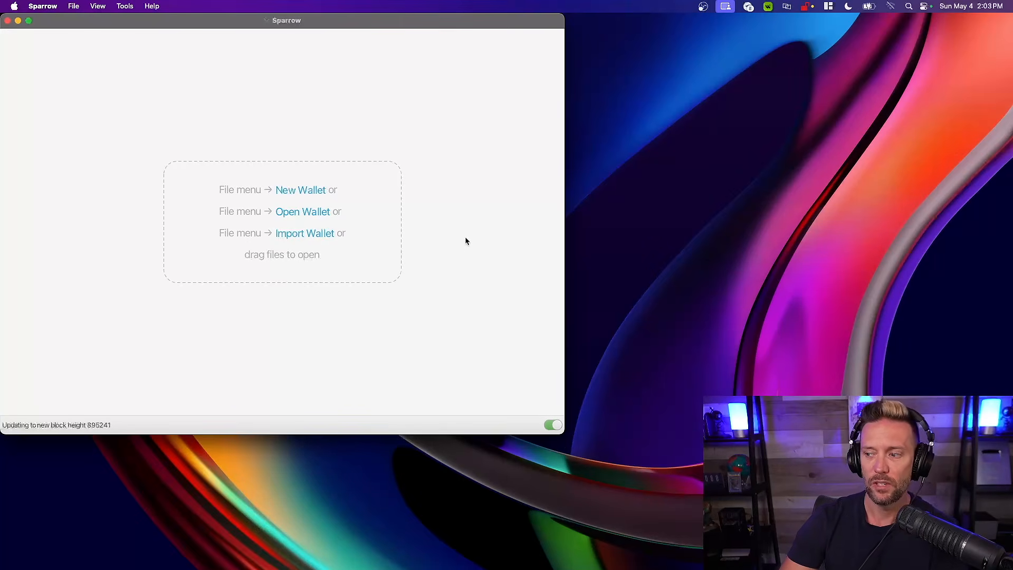
Rearrange the Sparrow and Bitcoin Knots windows on the desktop, finishing with Sparrow overlapping Bitcoin Knots
left_click_drag(174, 25, 211, 96)
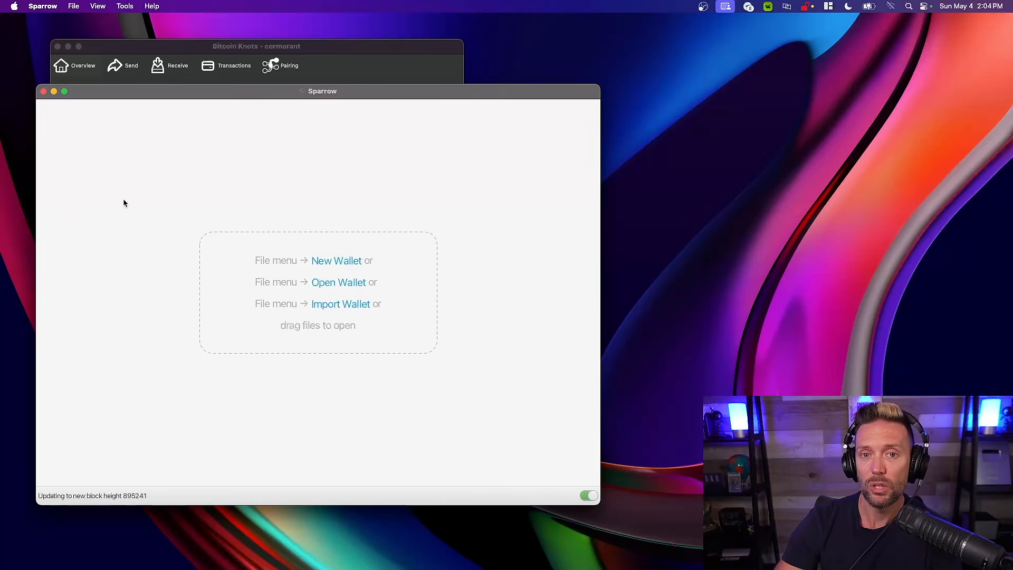
left_click_drag(105, 95, 439, 161)
left_click_drag(292, 53, 252, 37)
left_click_drag(543, 153, 543, 117)
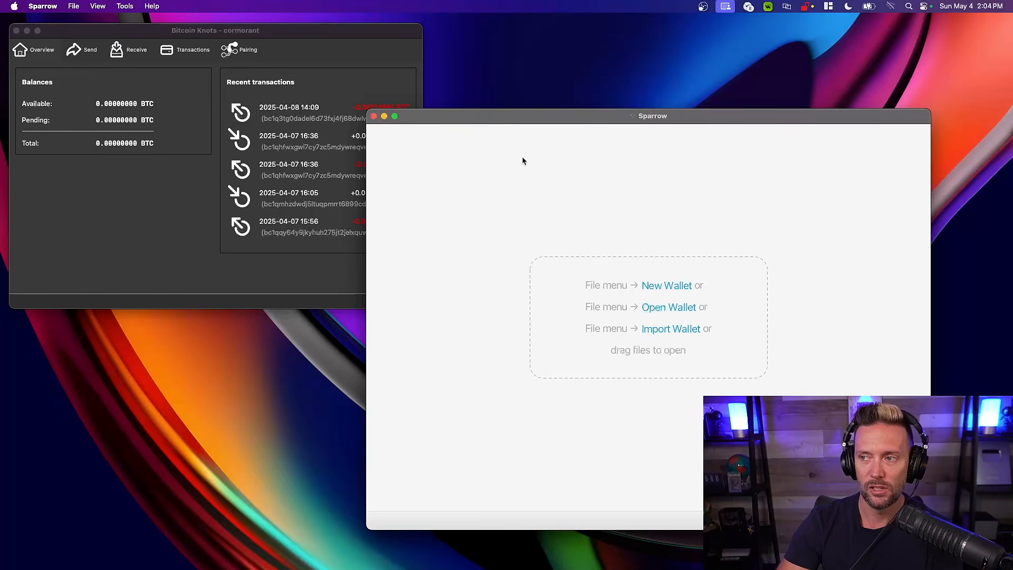
left_click_drag(575, 123, 265, 108)
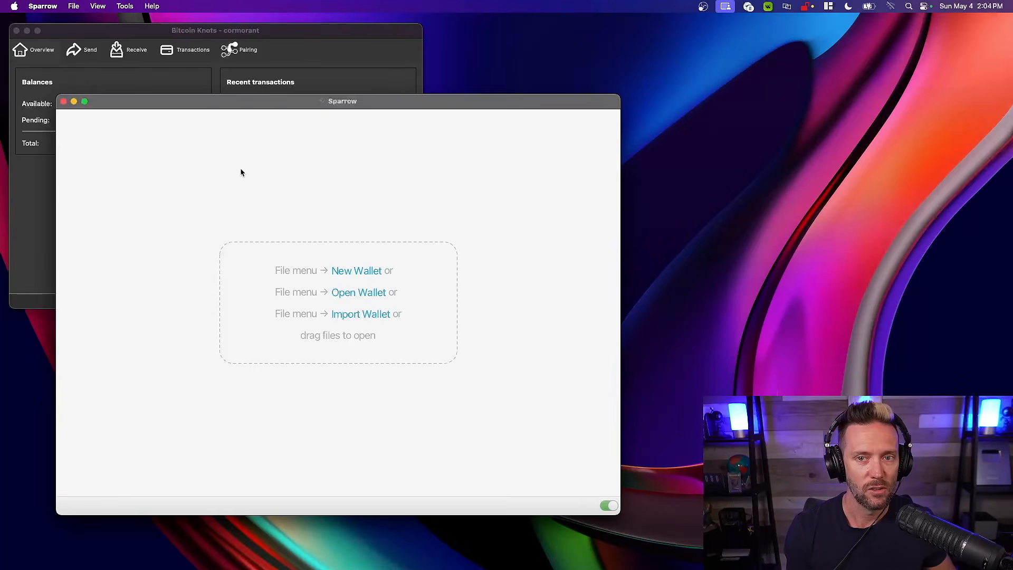
left_click_drag(255, 105, 231, 80)
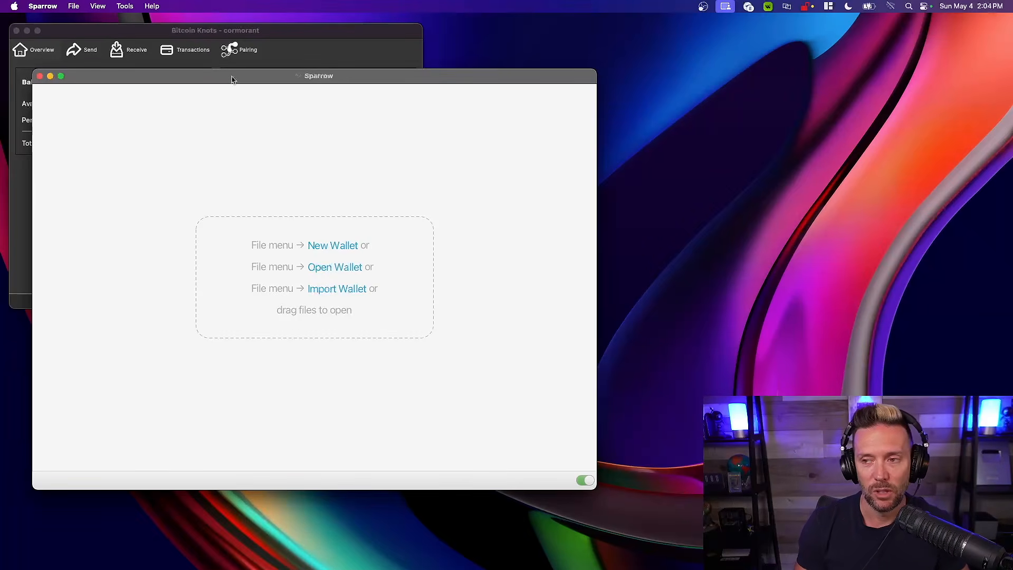
left_click_drag(232, 79, 224, 56)
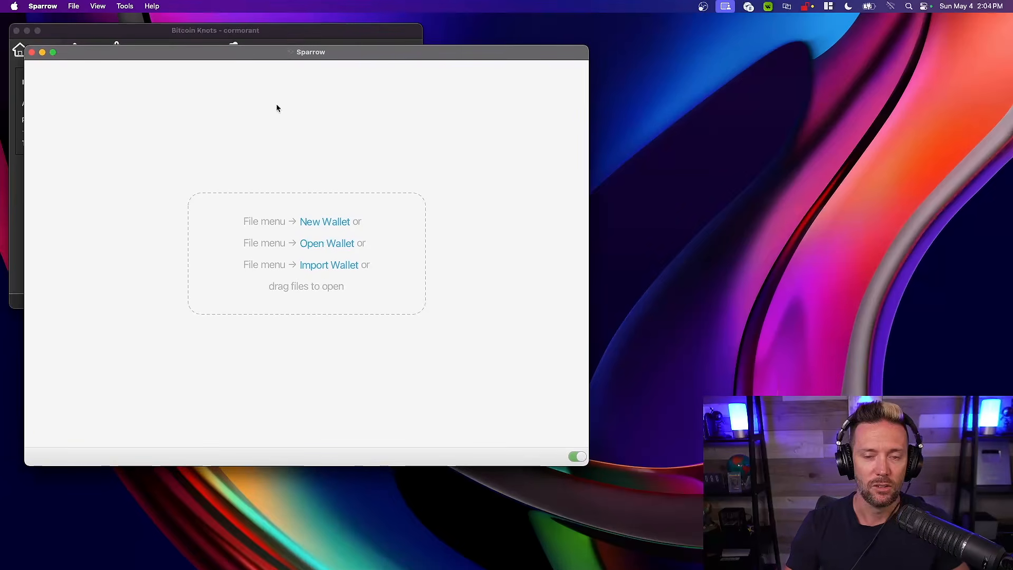
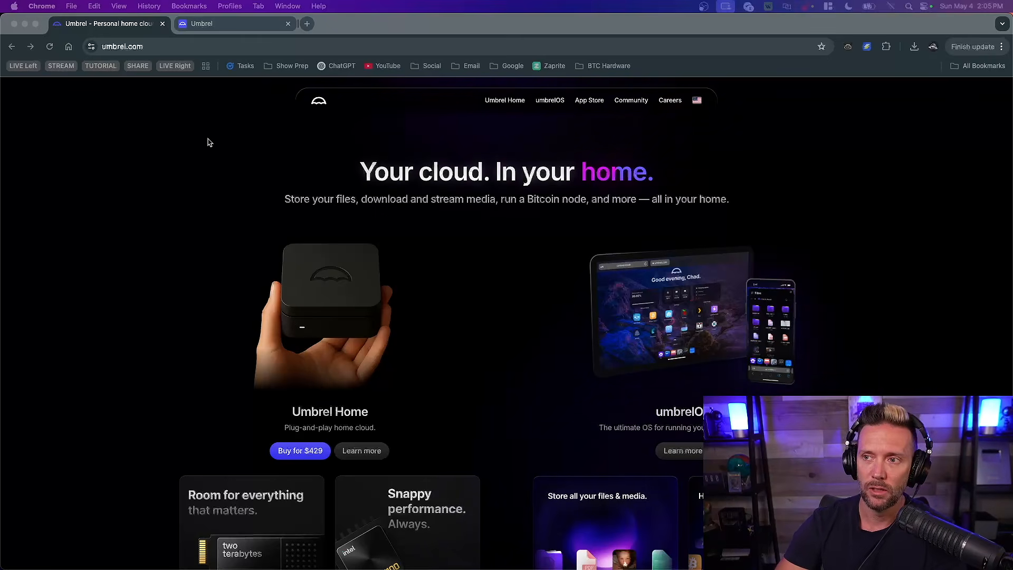
Switch to the local Umbrel dashboard, browse its App Store front page and close the store
left_click(215, 27)
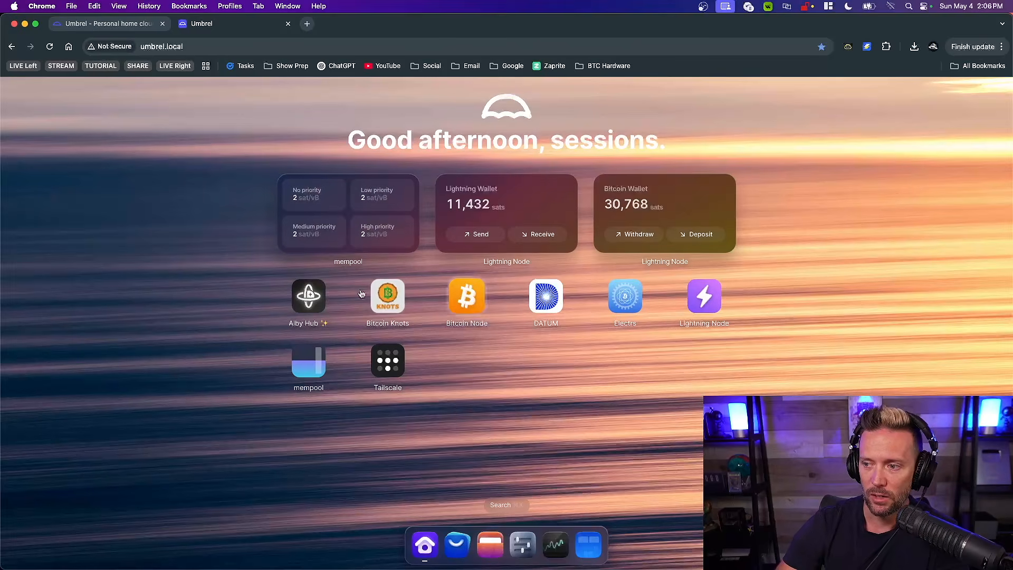
left_click(456, 546)
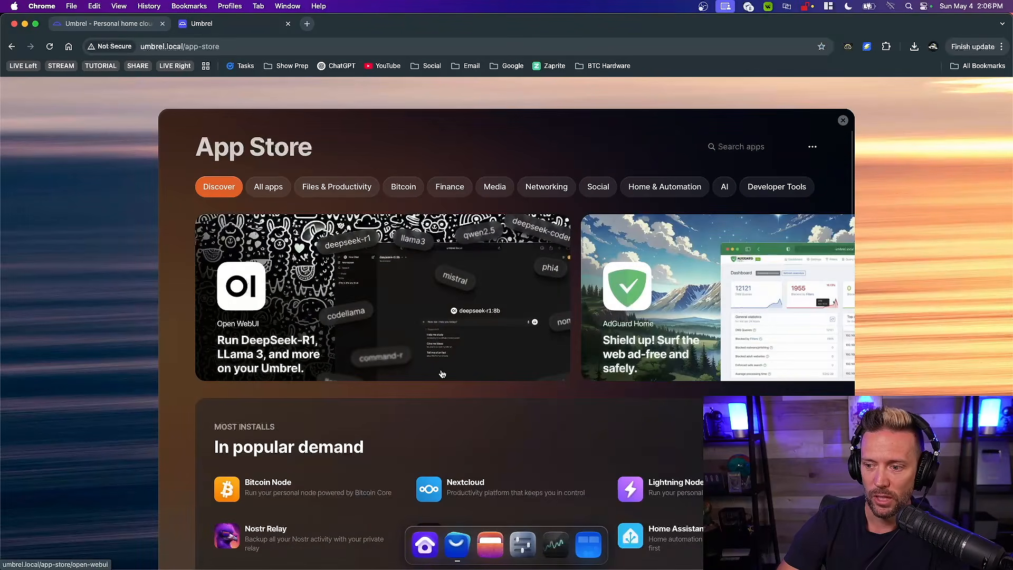
scroll(442, 373, "down", 10)
scroll(442, 373, "up", 10)
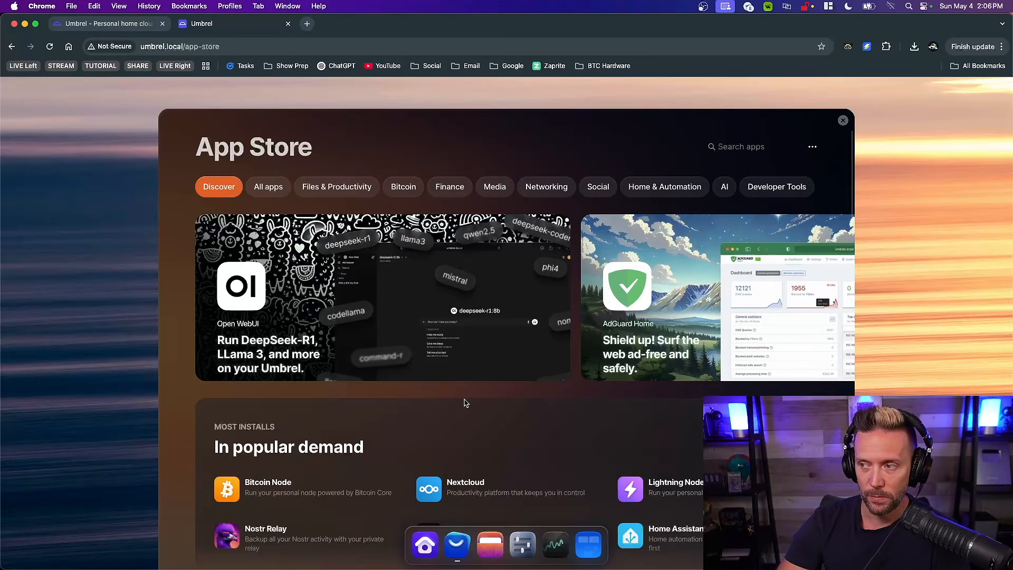
left_click(843, 121)
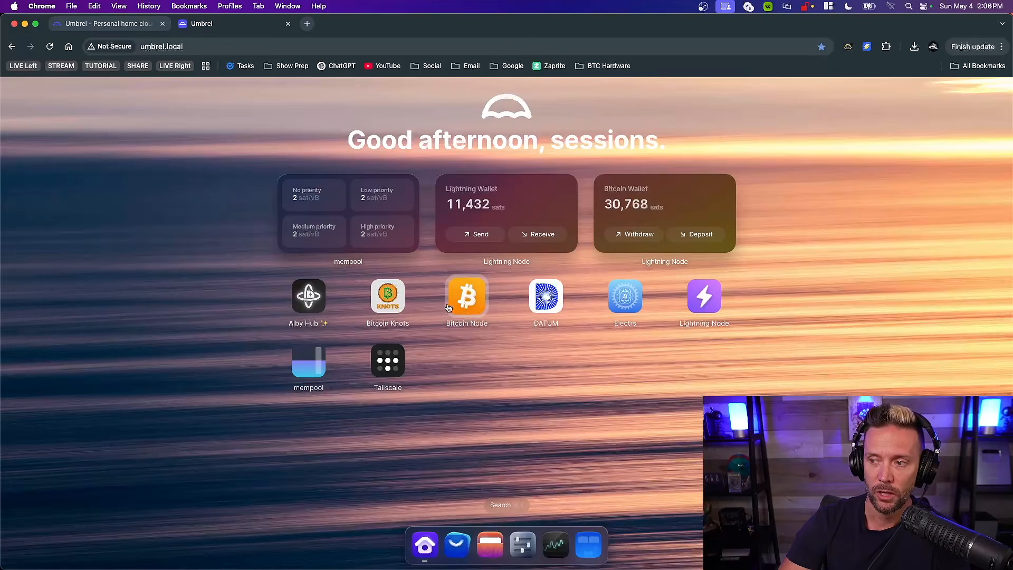
Search Umbrel's App Store for "knots", view the Bitcoin Knots app page and return to the results
left_click(457, 545)
scroll(484, 379, "down", 3)
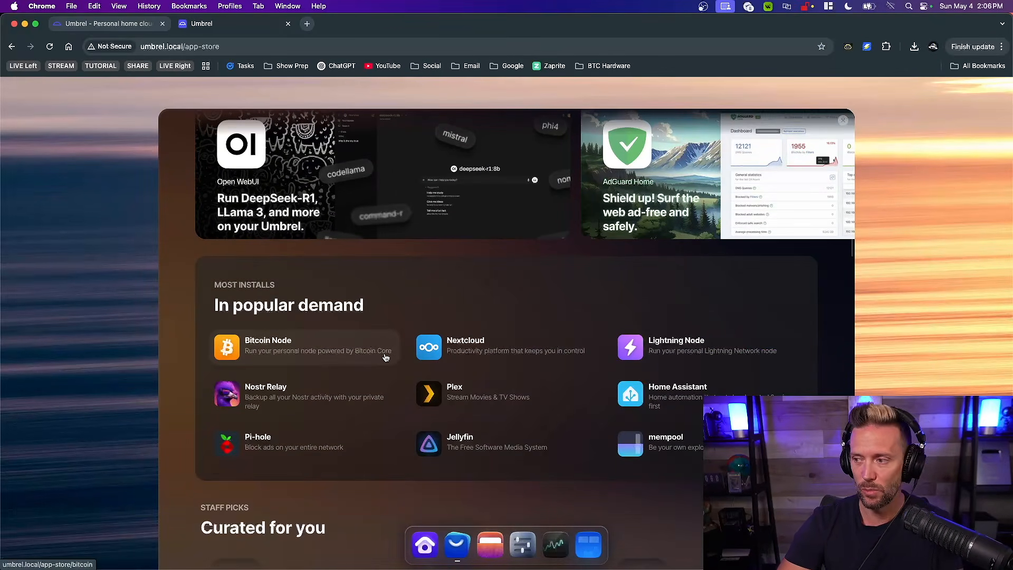
scroll(385, 357, "up", 5)
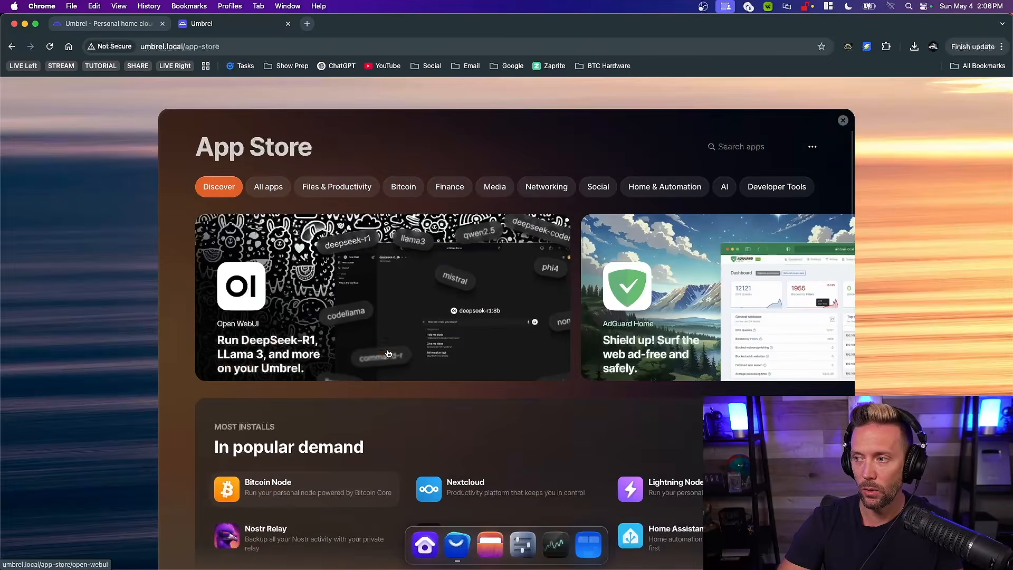
left_click(734, 146)
type("knots")
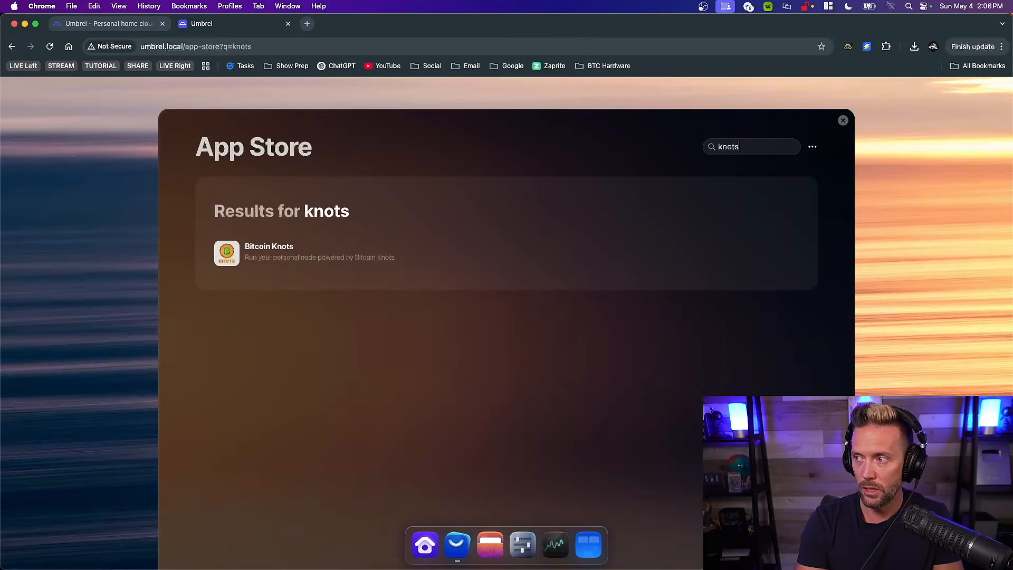
left_click(267, 262)
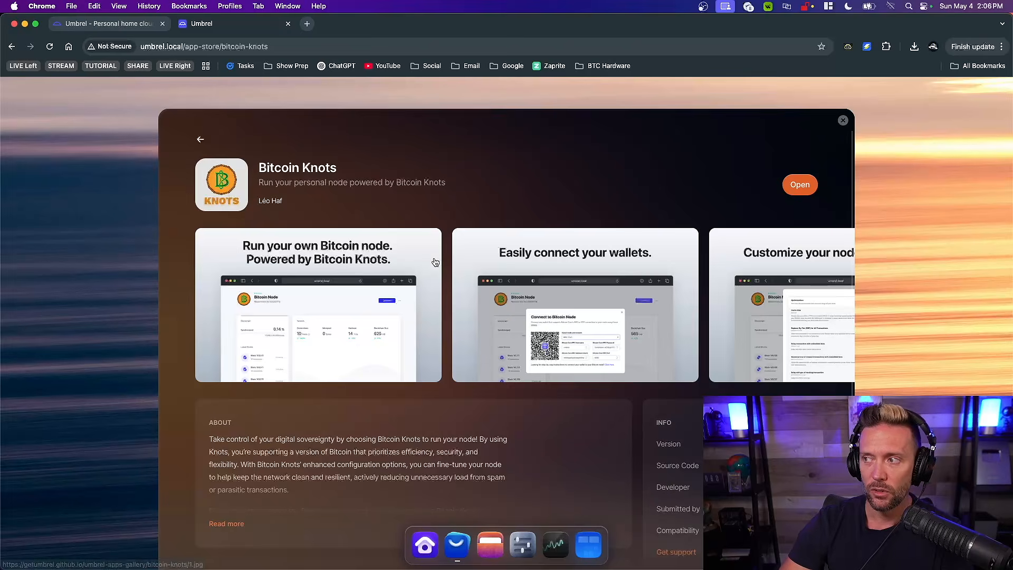
left_click(200, 139)
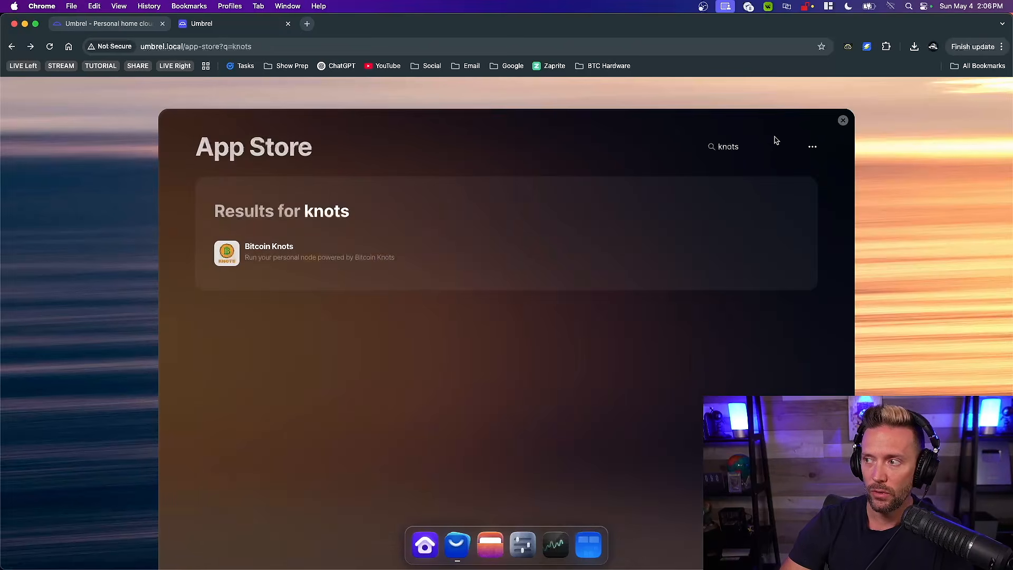
Search Umbrel's App Store for "electrs" and close the store
left_click(758, 142)
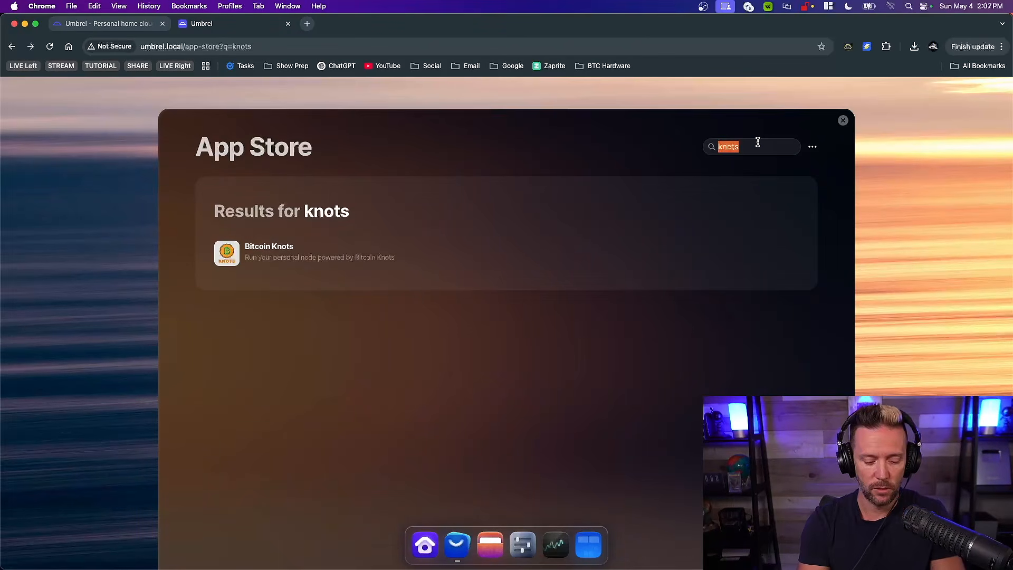
type("electr")
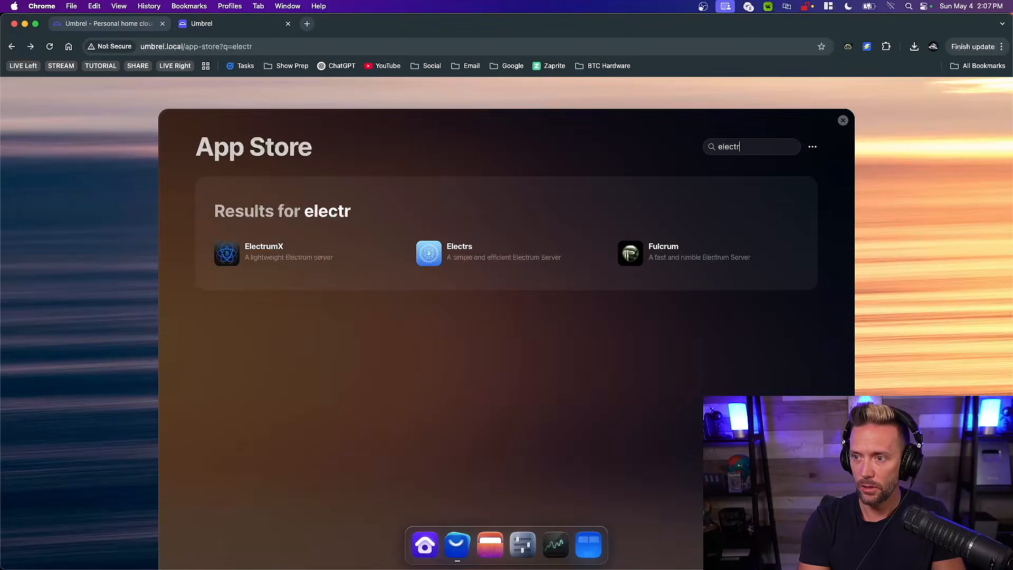
type("s")
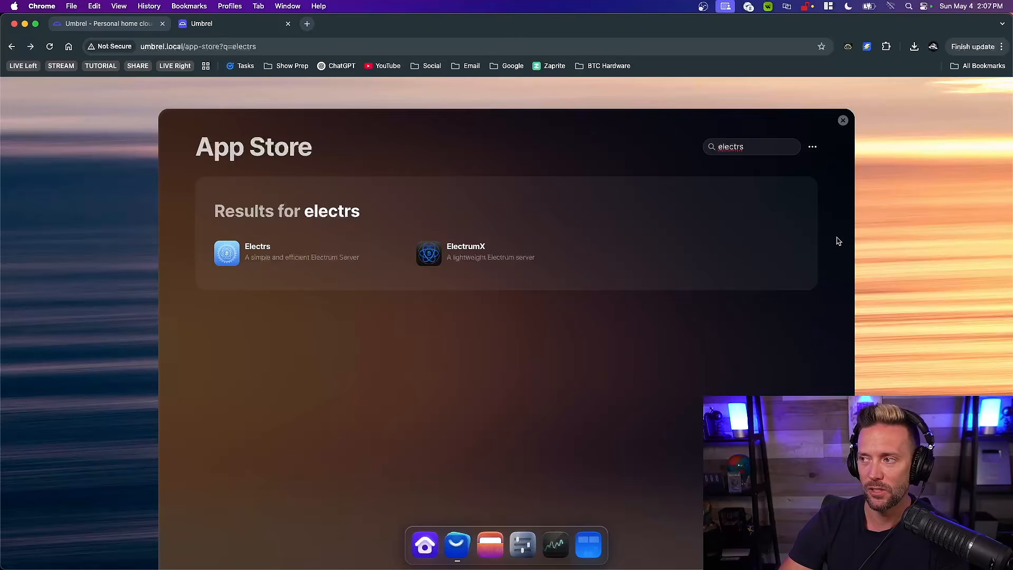
left_click(843, 120)
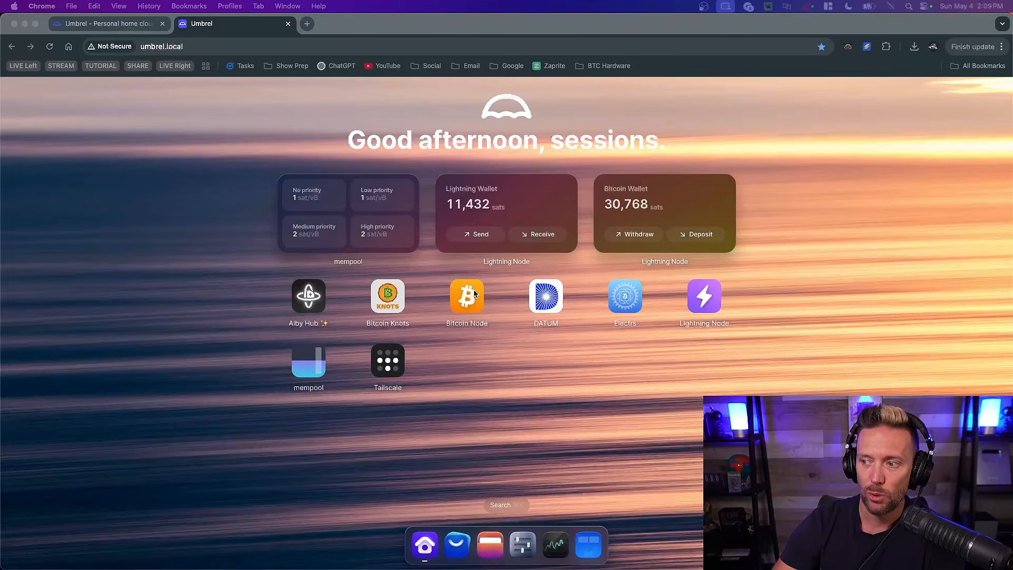
Stop both the Bitcoin Node and Bitcoin Knots apps on the Umbrel dashboard
left_click(496, 384)
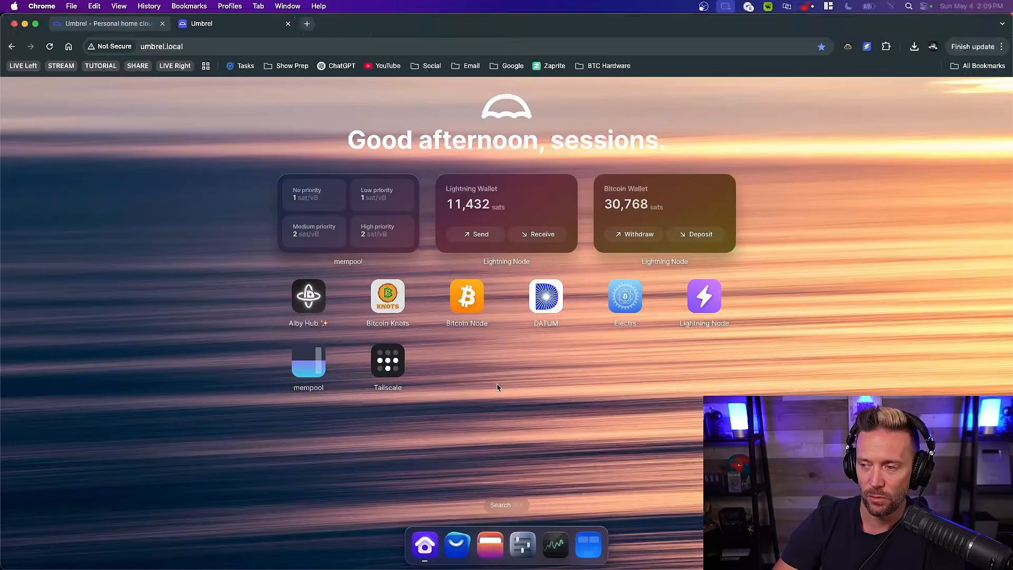
right_click(465, 308)
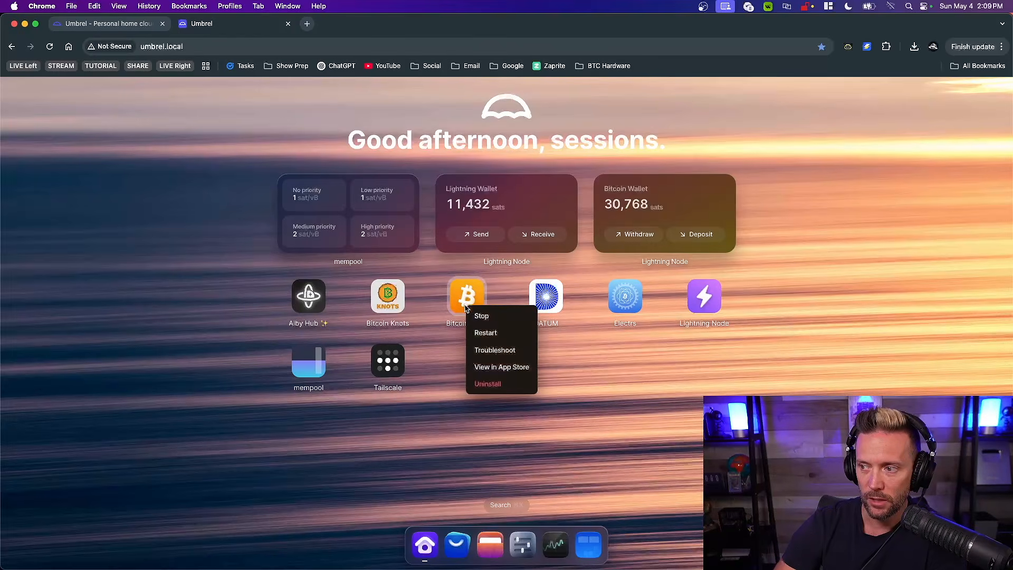
left_click(483, 316)
right_click(405, 310)
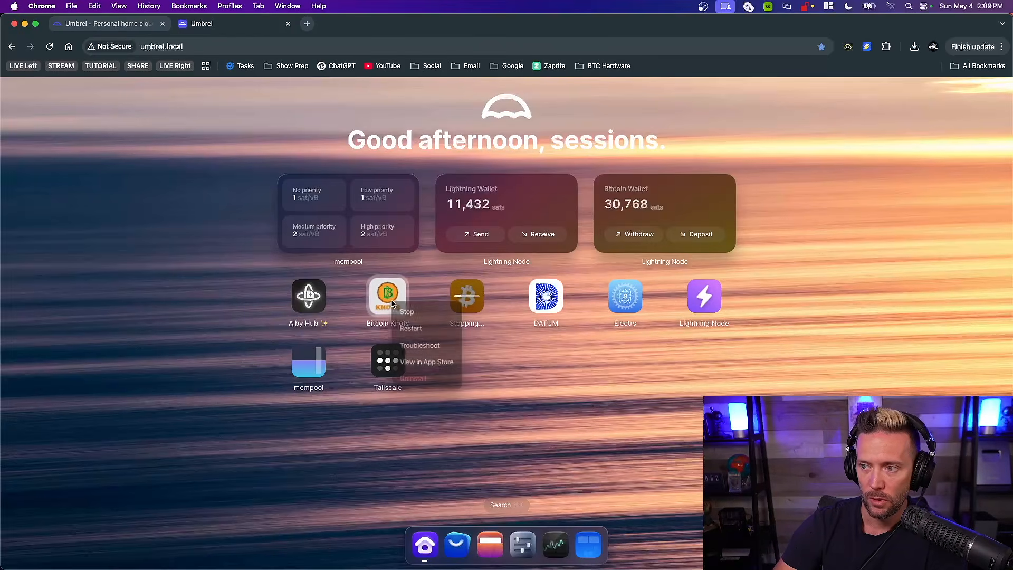
left_click(407, 312)
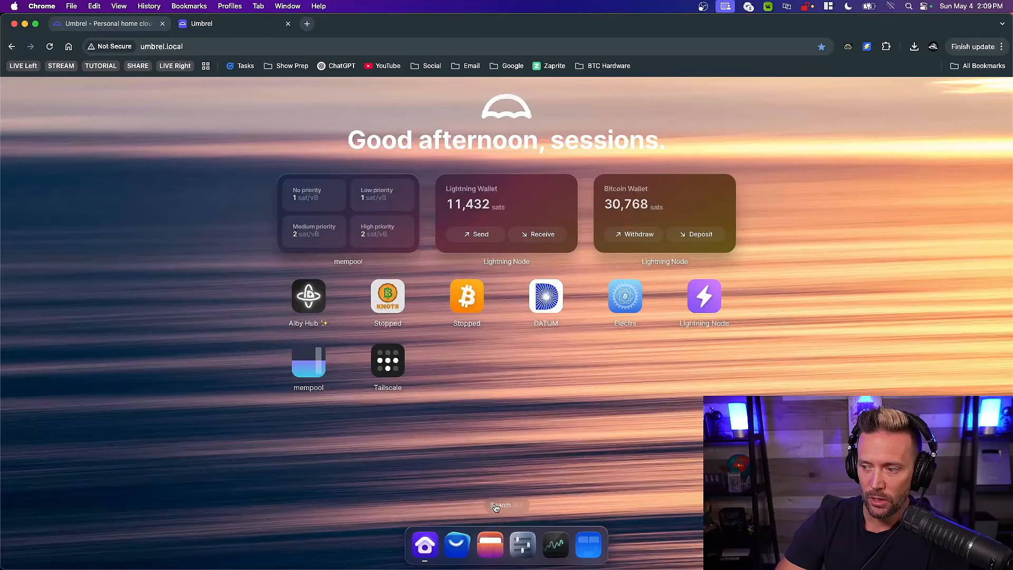
Try to move the data folder from the bitcoin app folder into the bitcoin-knots folder, and close Files
left_click(490, 544)
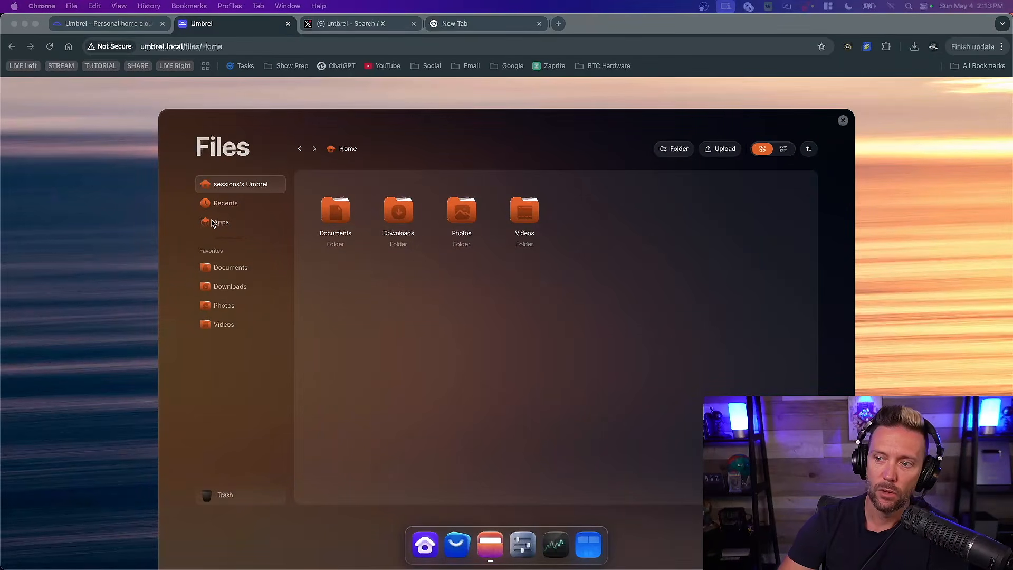
left_click(220, 224)
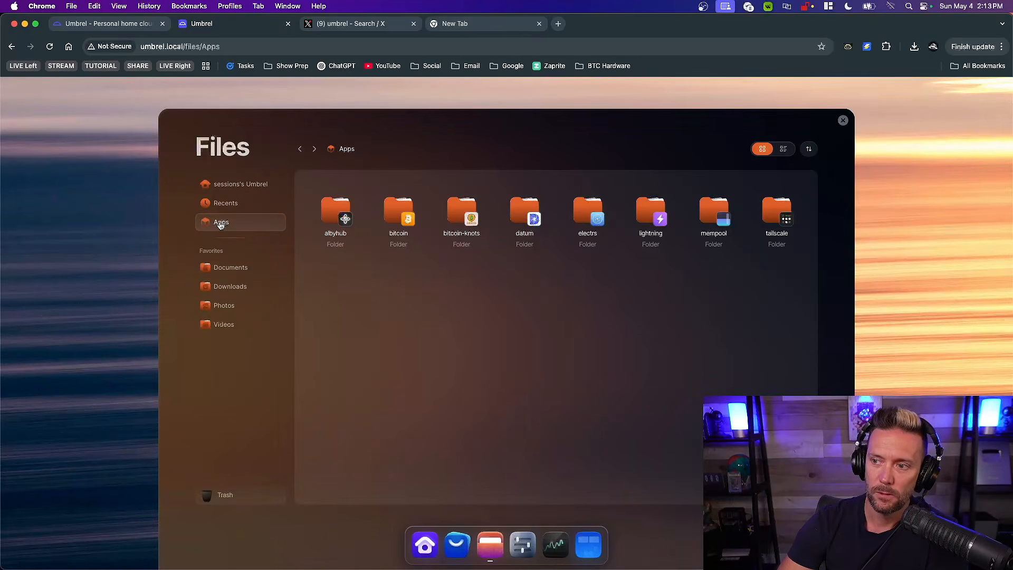
double_click(399, 214)
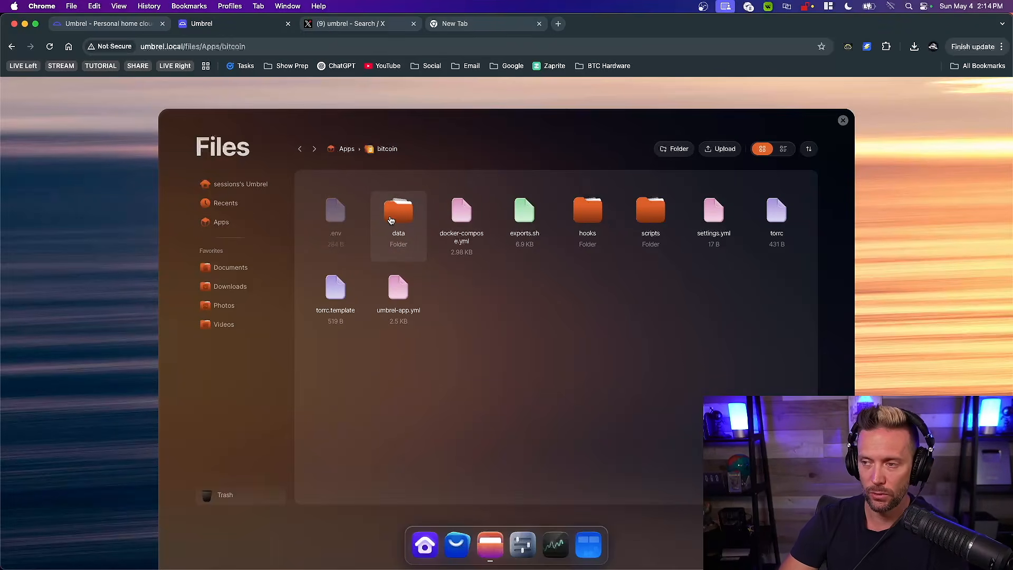
left_click_drag(396, 219, 487, 305)
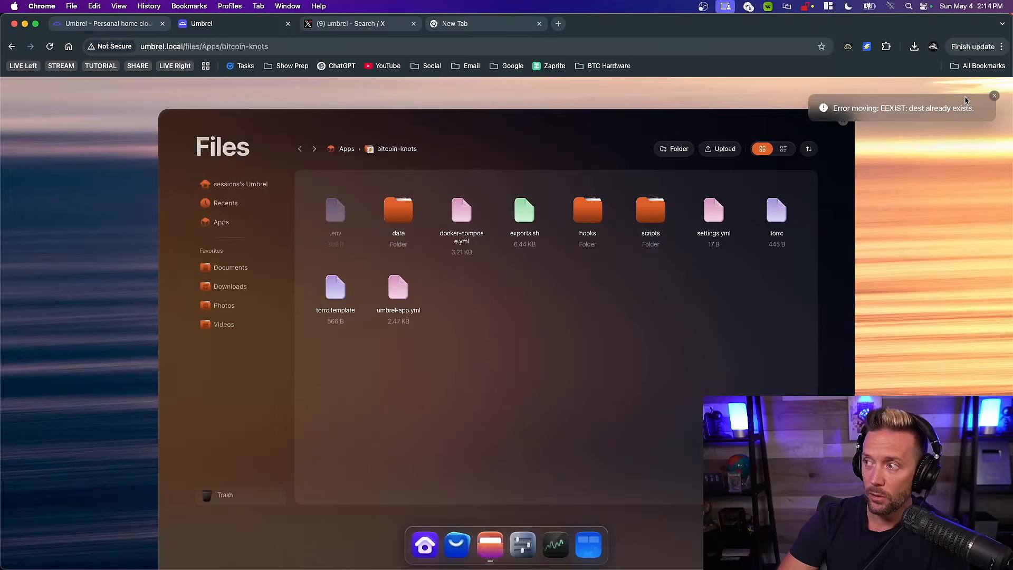
left_click(995, 97)
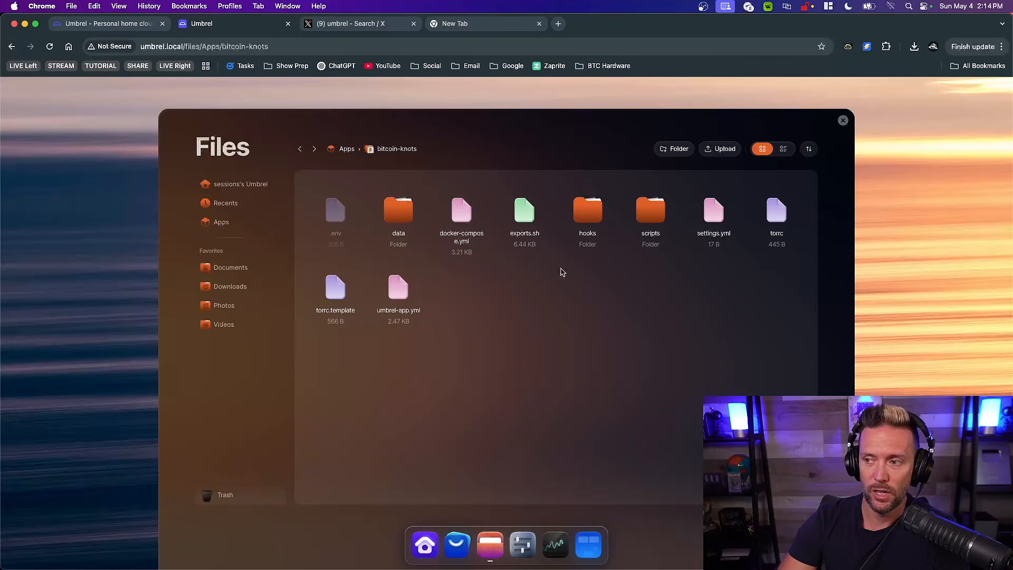
left_click(843, 120)
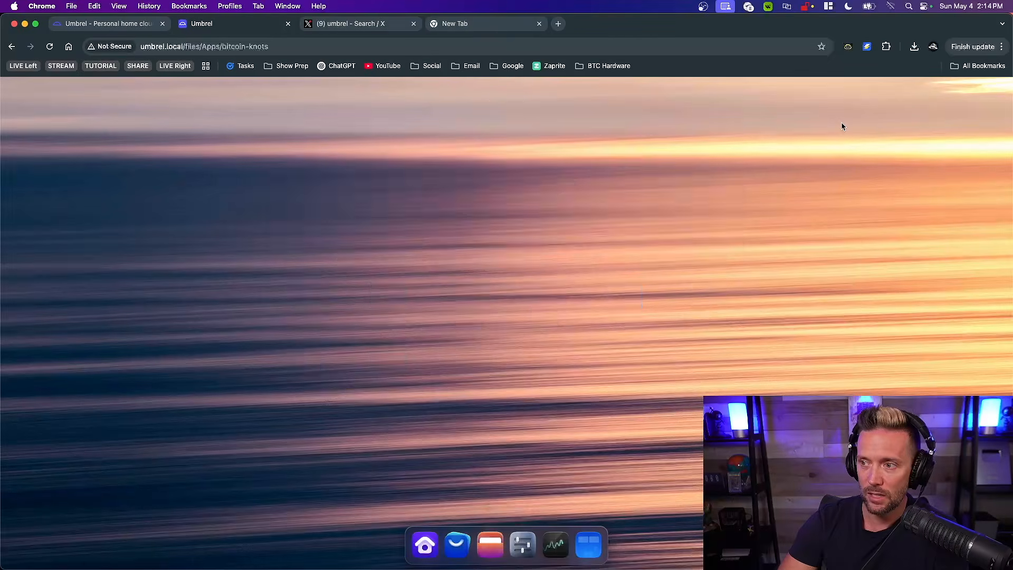
Start the Bitcoin Knots app, view its node status page and close that page
right_click(398, 297)
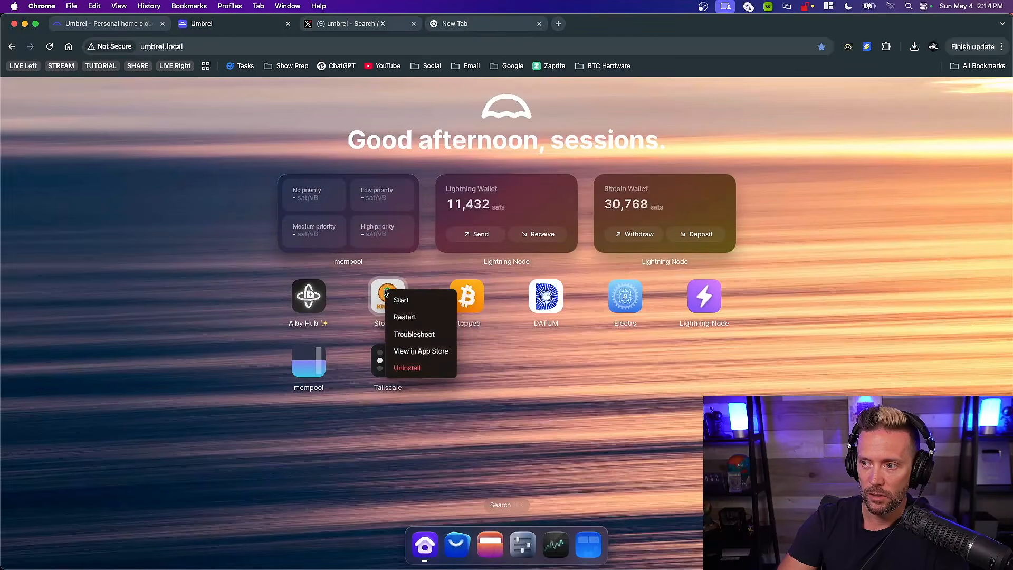
left_click(402, 300)
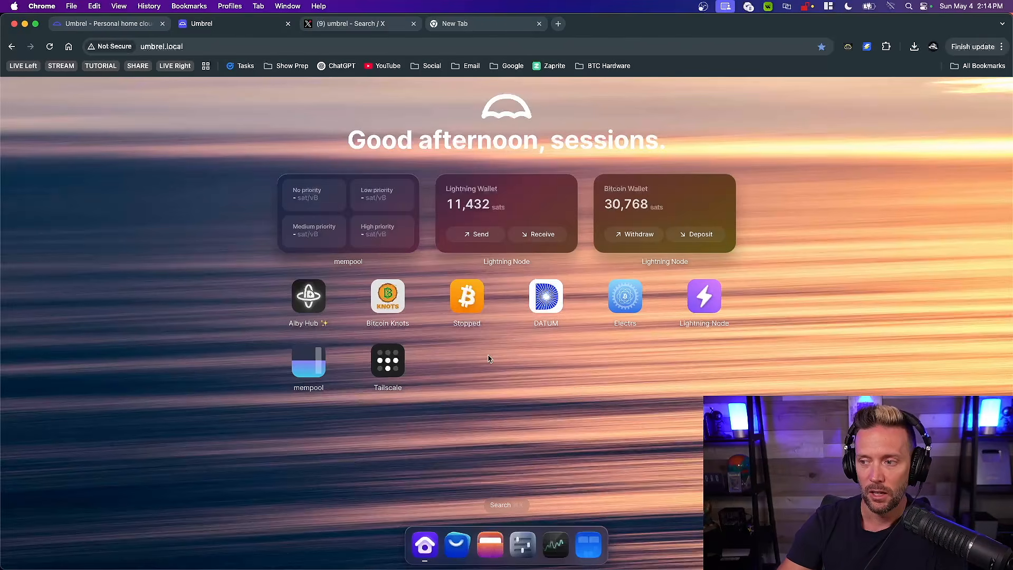
left_click(388, 300)
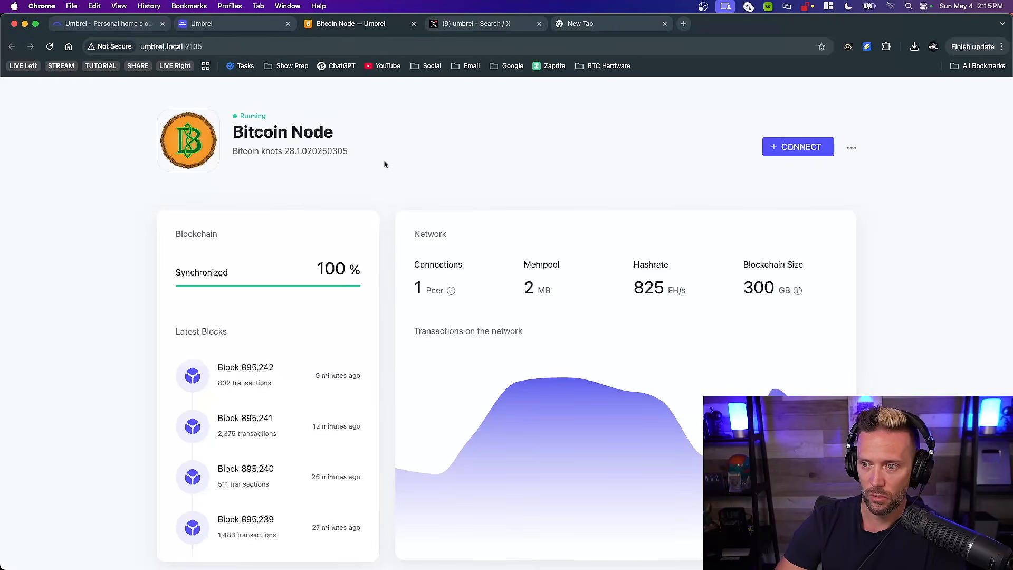
left_click(413, 23)
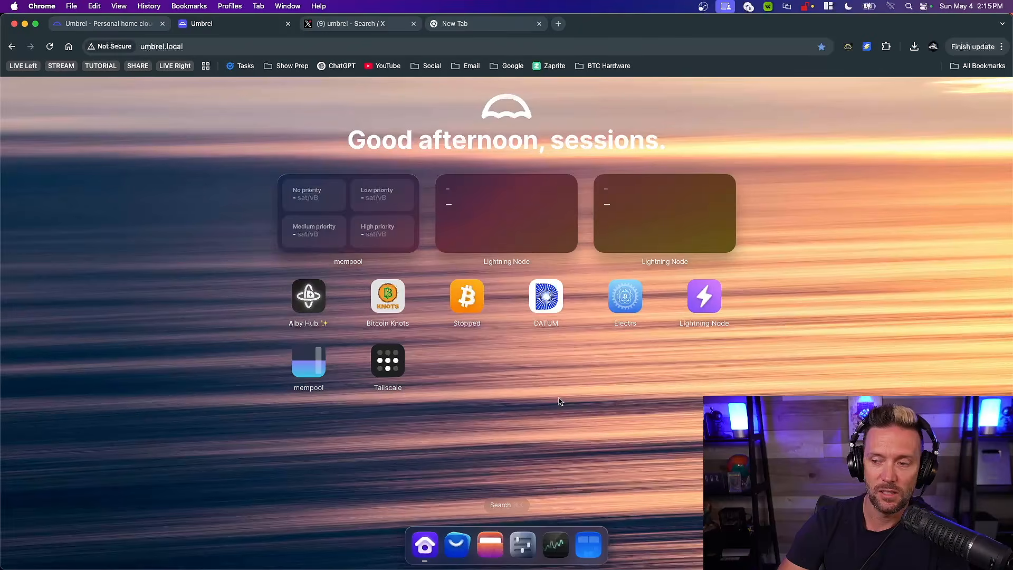
Set the Electrs app to connect to Bitcoin Knots and save the changes
right_click(622, 298)
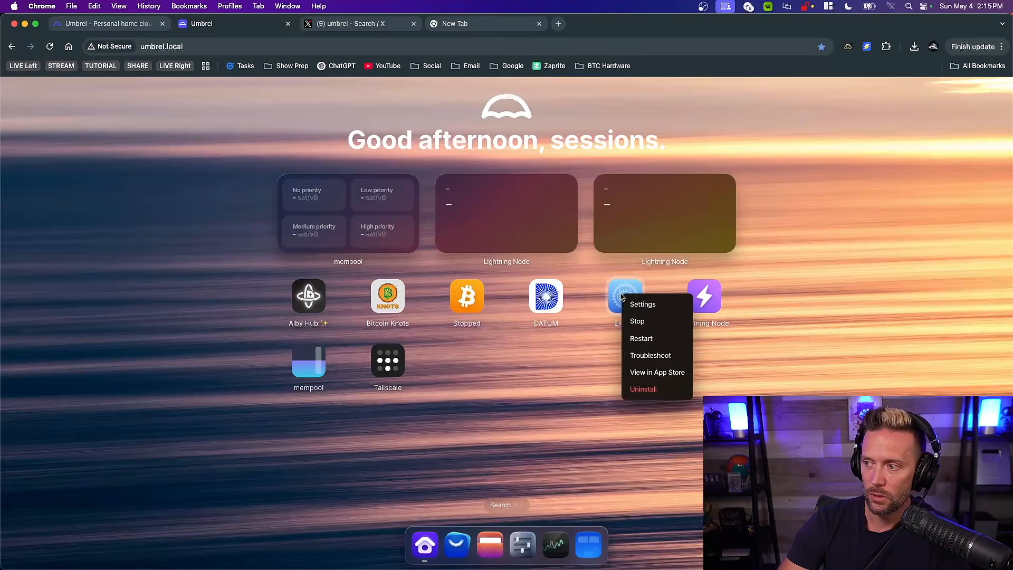
left_click(647, 305)
left_click(526, 344)
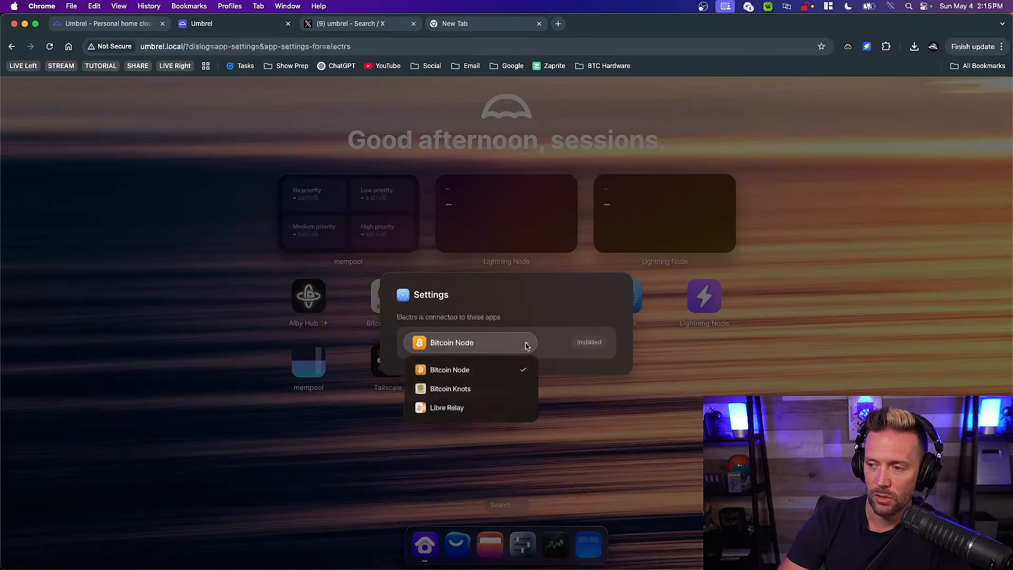
left_click(438, 390)
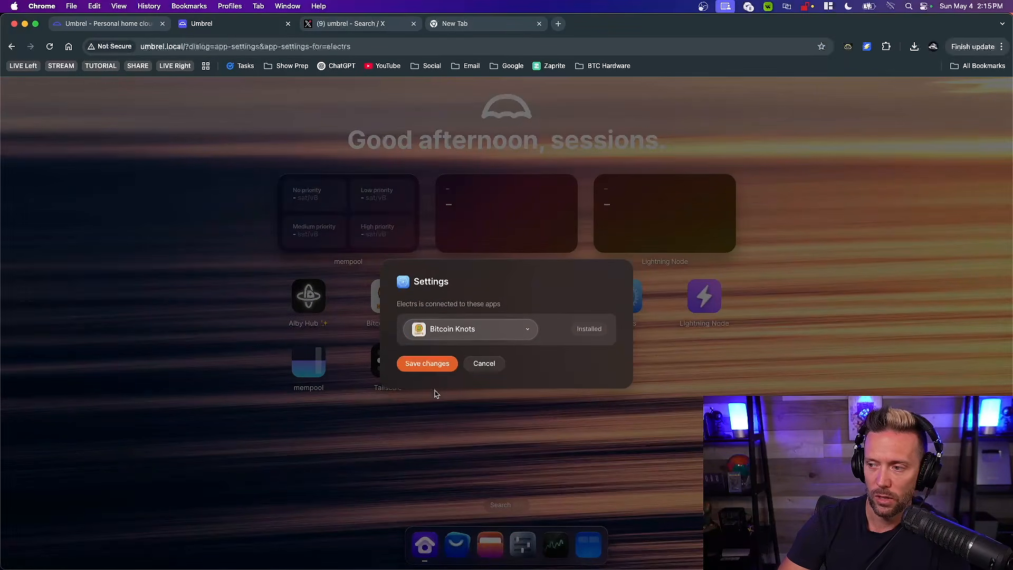
left_click(427, 364)
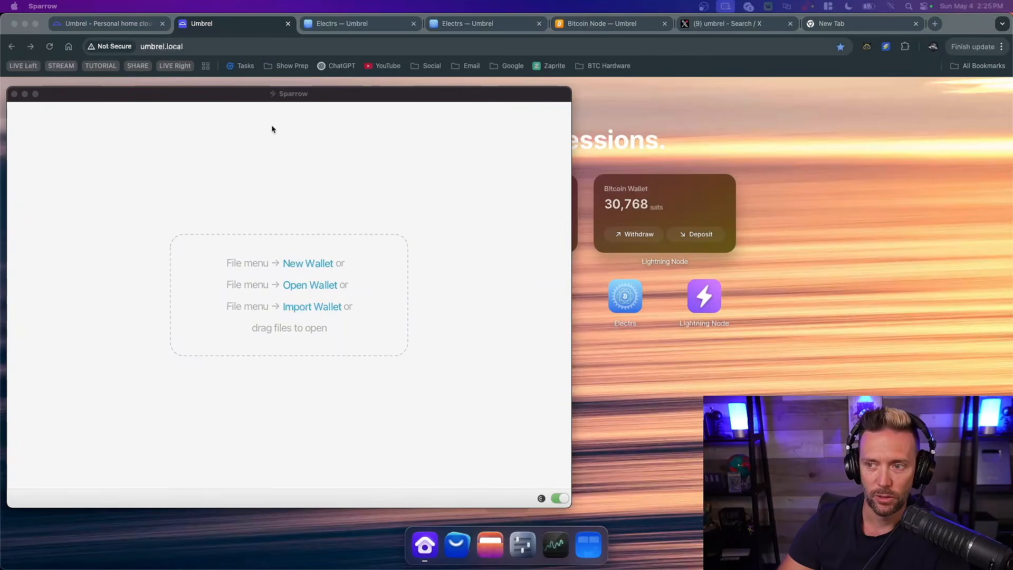
Switch to Sparrow and open the server section of its settings
left_click(188, 96)
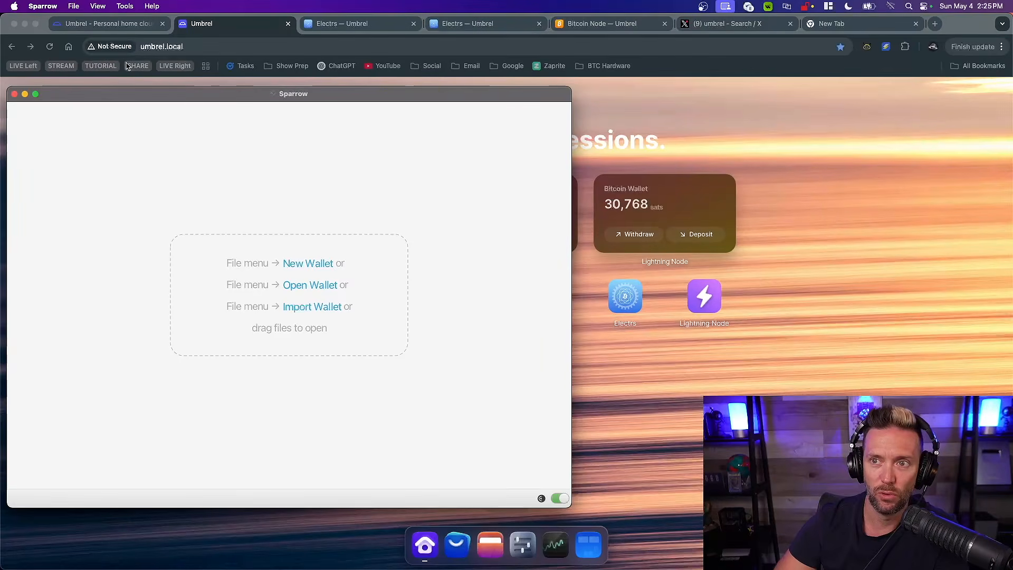
left_click(45, 7)
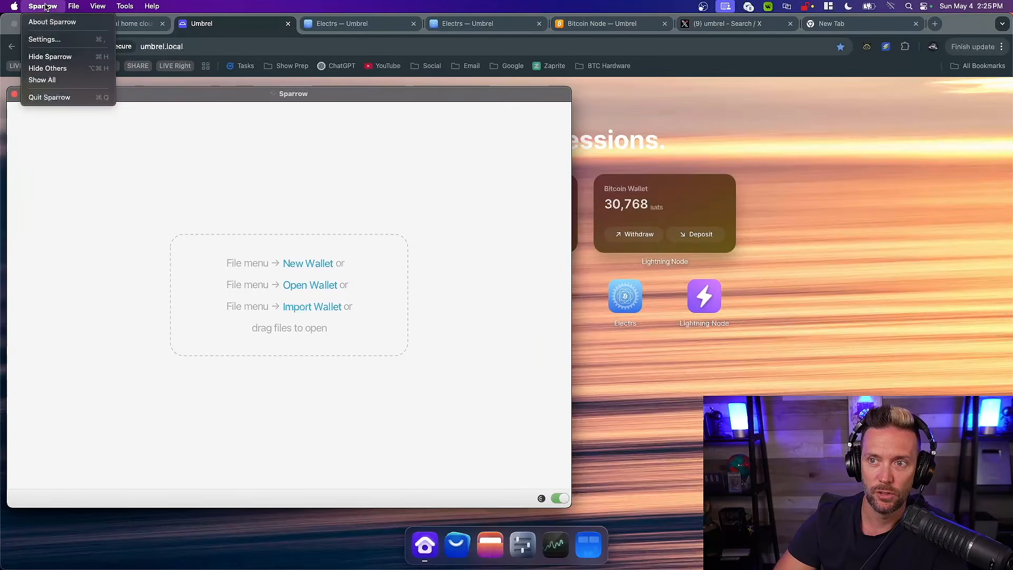
left_click(46, 39)
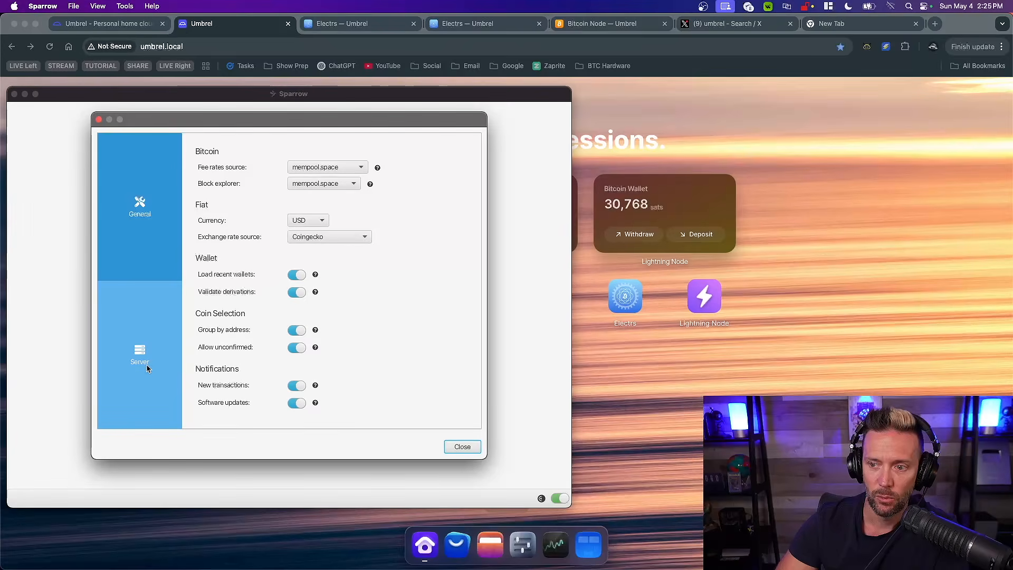
left_click(147, 368)
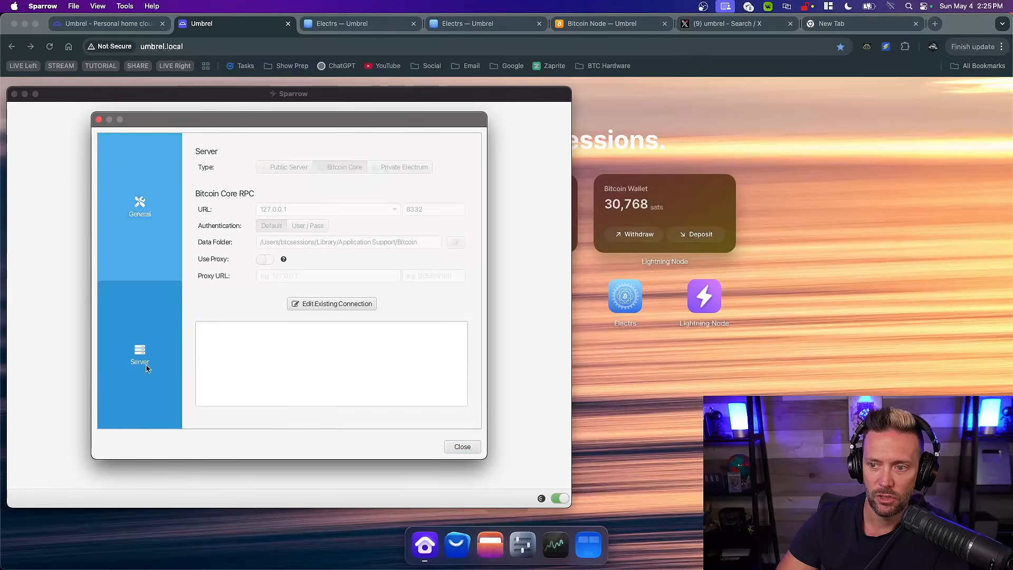
Unlock Sparrow's existing server connection for editing, and copy the Tor address of the Electrs app in Umbrel
left_click(332, 304)
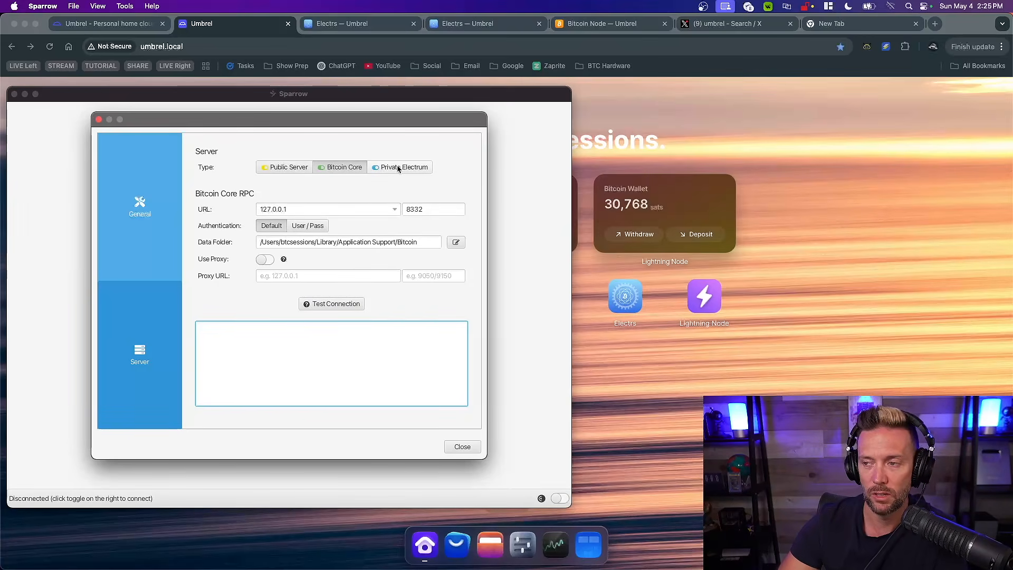
left_click(618, 390)
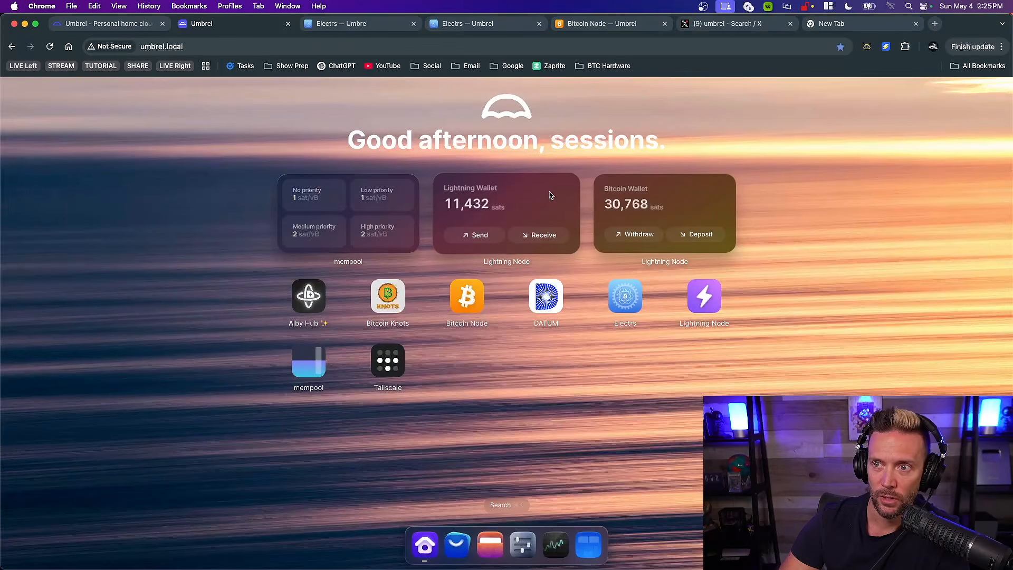
left_click(625, 300)
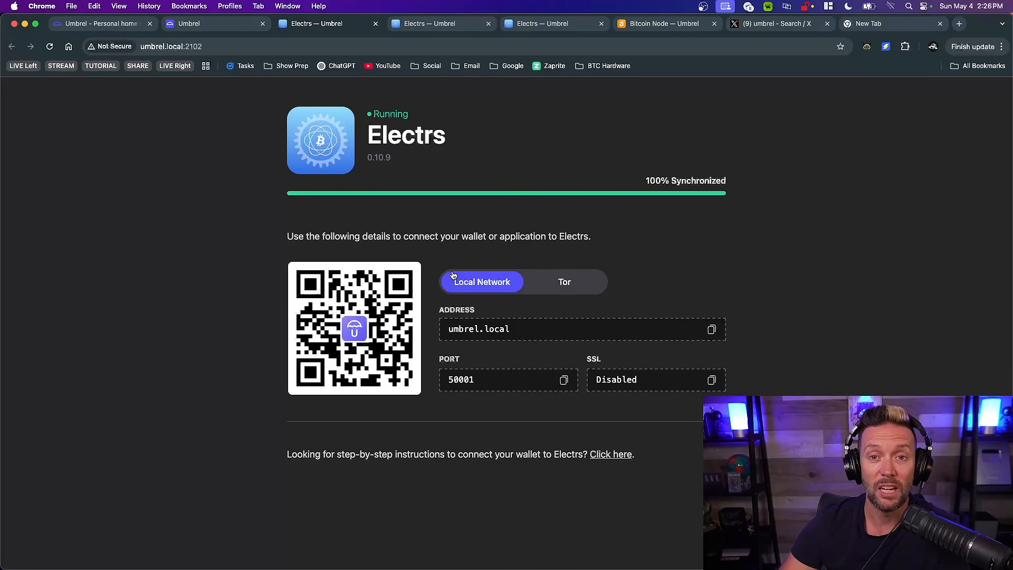
left_click(565, 283)
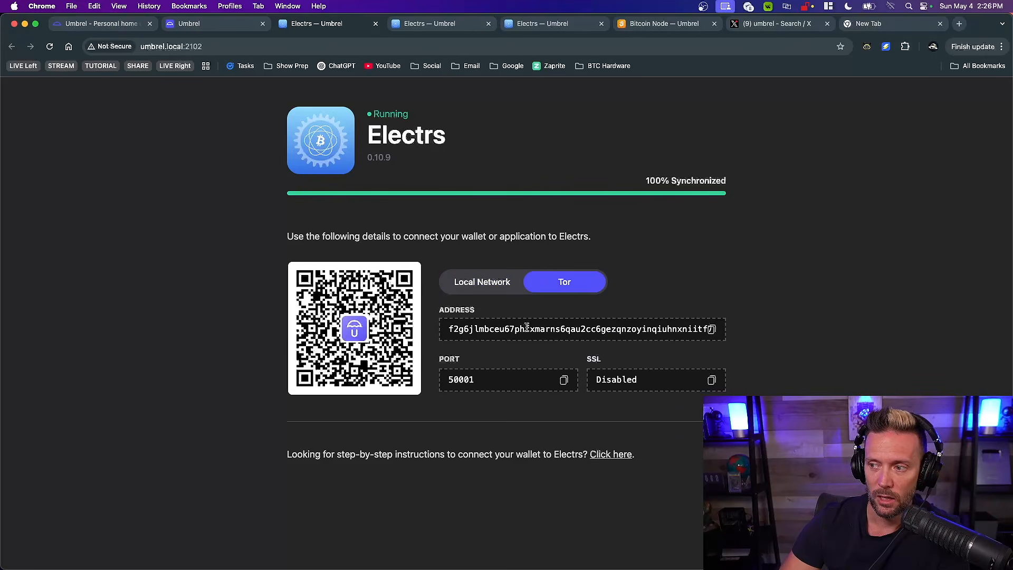
left_click(711, 330)
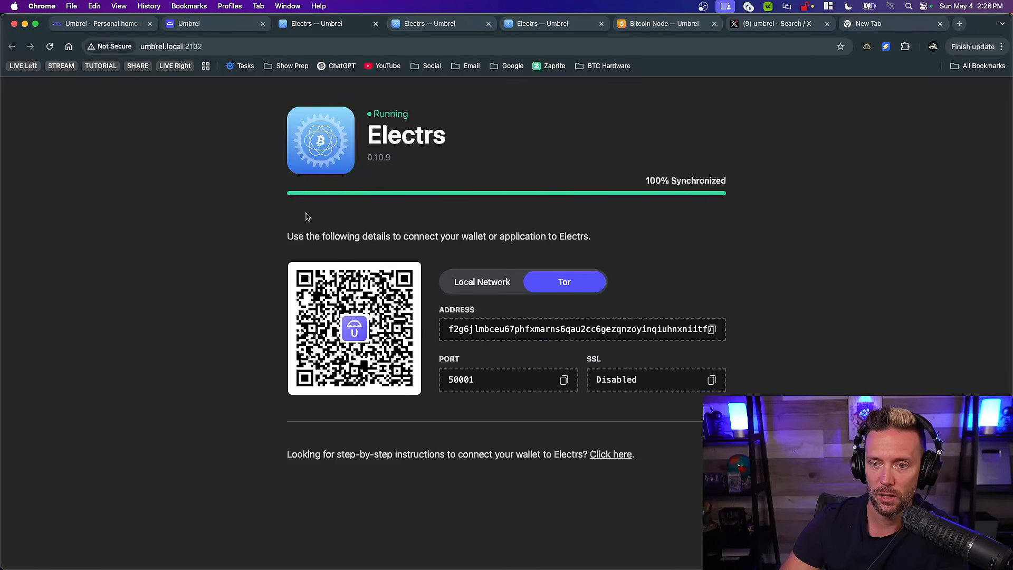
In Sparrow, configure a Private Electrum server with the copied onion address and port 50001, test the connection and close the settings
key("ctrl+Up")
left_click(205, 172)
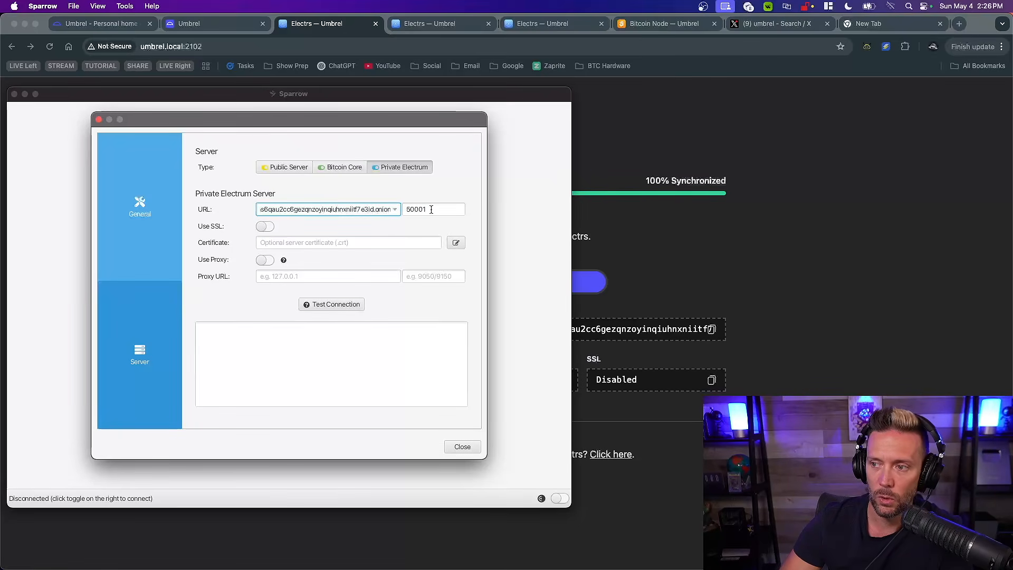
left_click(320, 306)
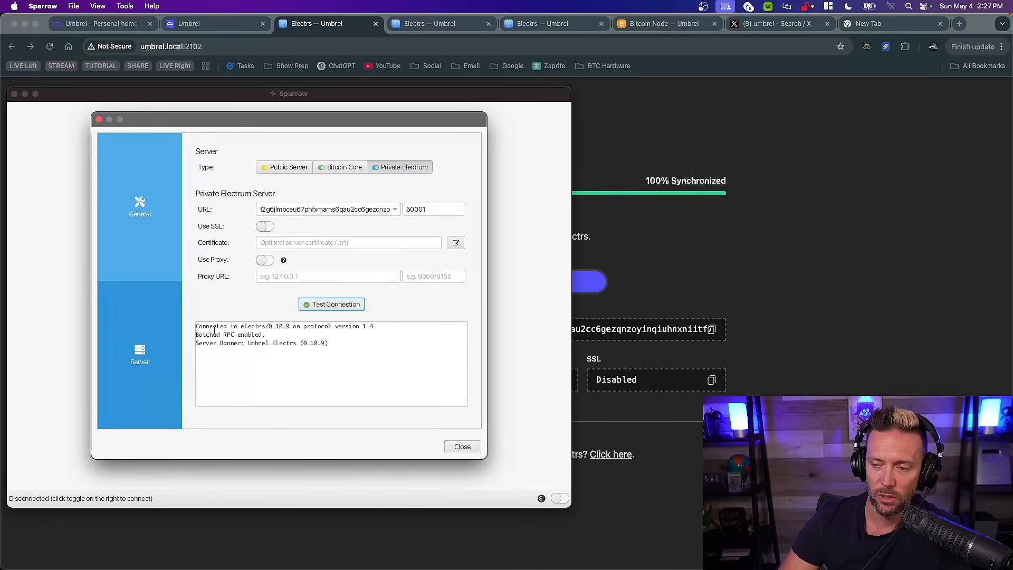
left_click(463, 446)
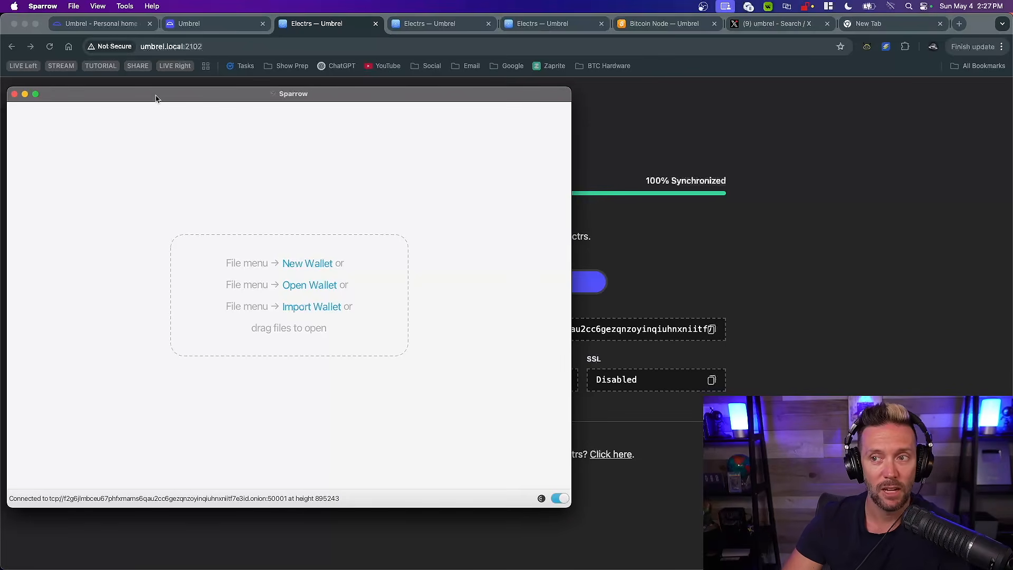
left_click_drag(156, 98, 163, 98)
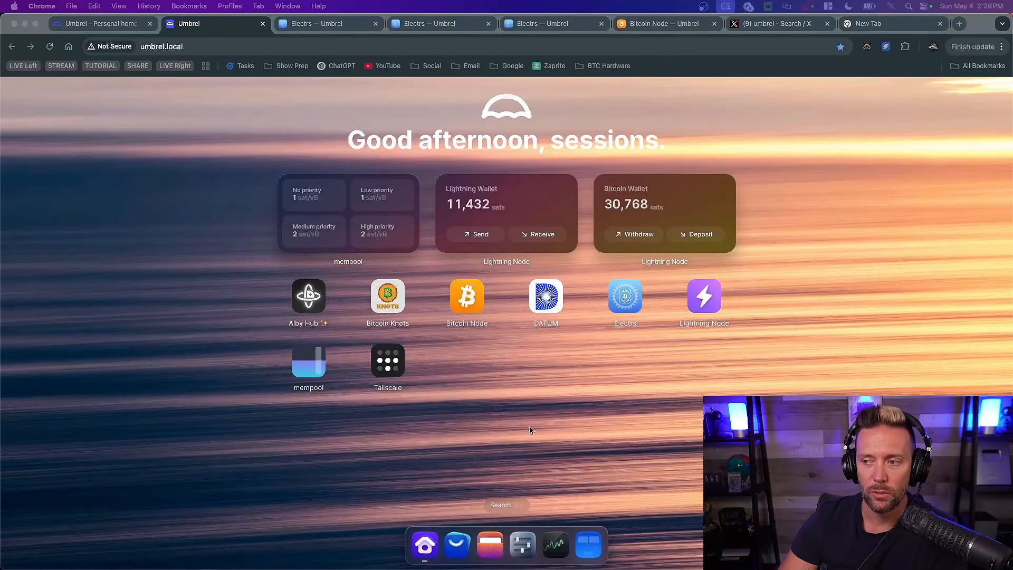
Switch to Umbrel, launch the Bitcoin Knots app and open its advanced settings
left_click(510, 414)
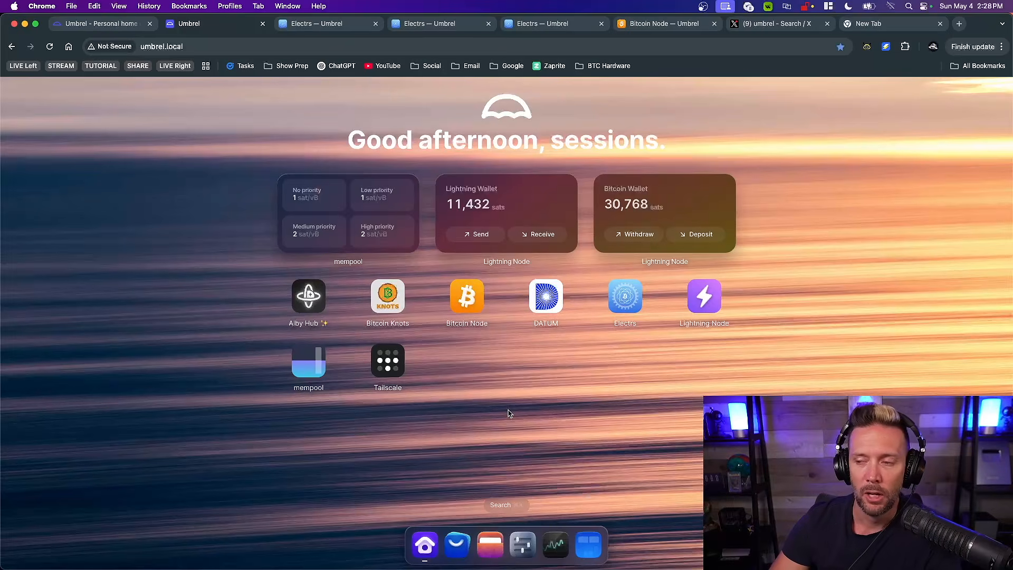
left_click(390, 295)
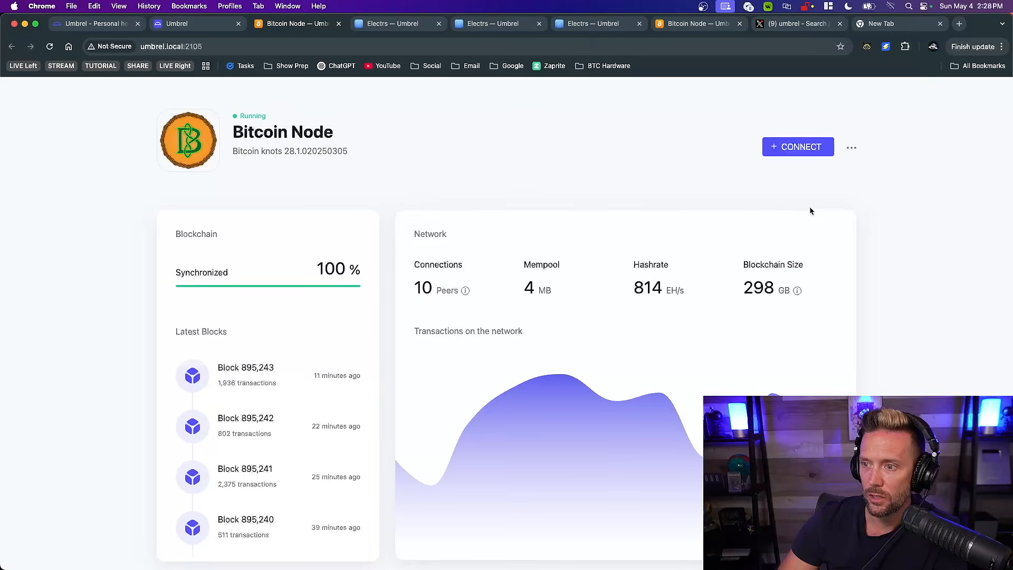
left_click(851, 151)
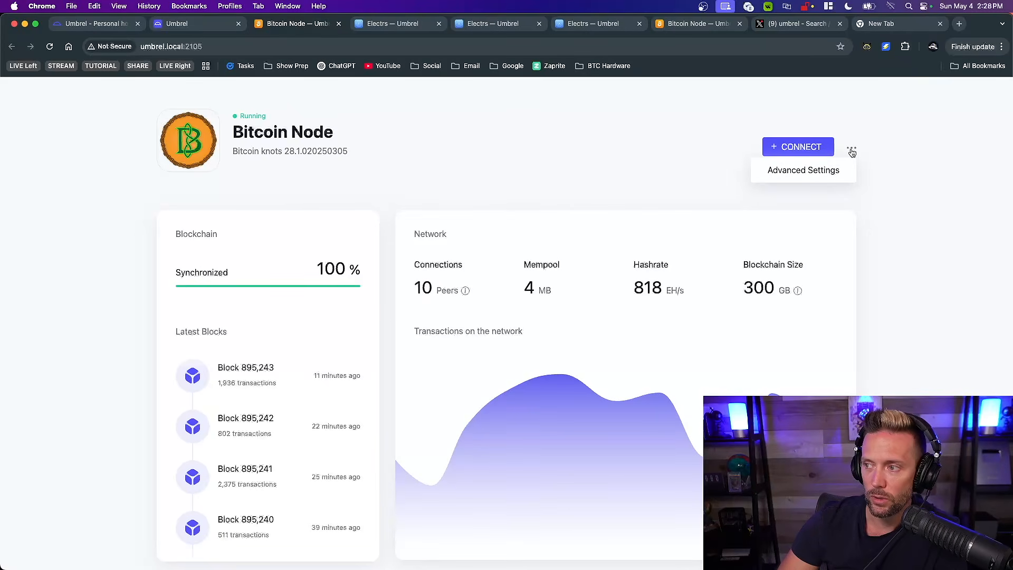
left_click(795, 168)
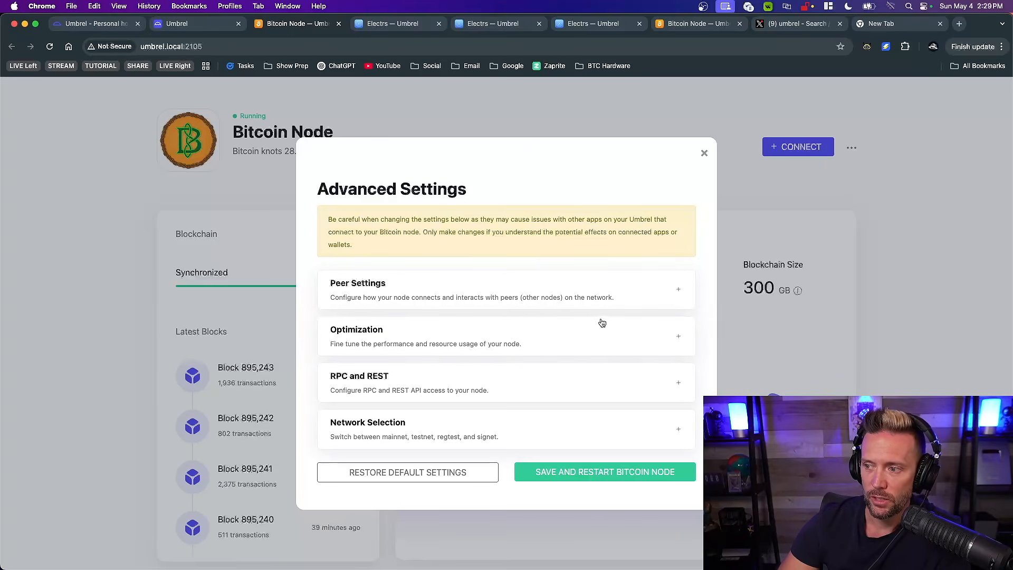
Expand the Peer Settings section, review its options from outgoing connections through max upload target, and collapse it
left_click(680, 294)
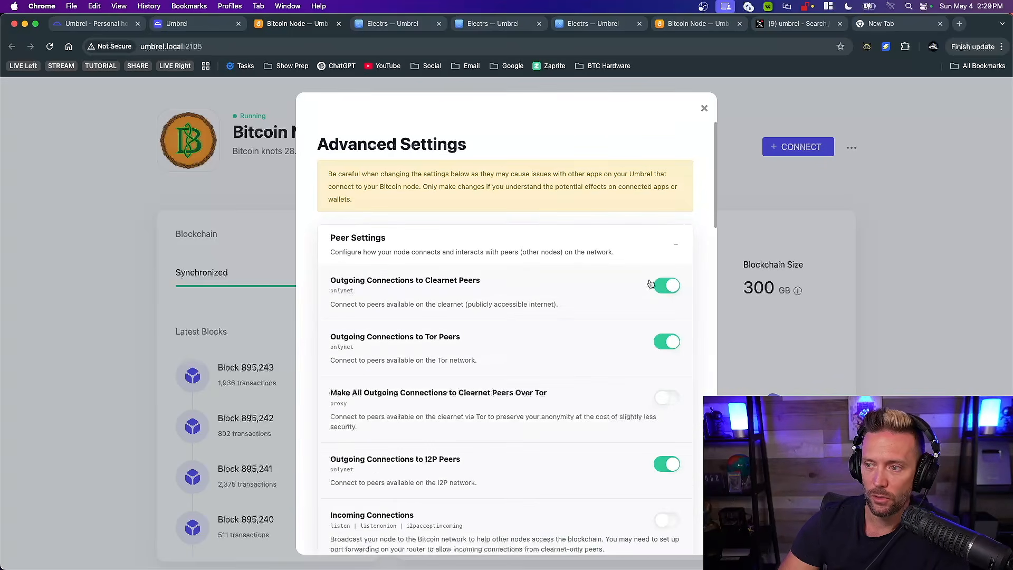
scroll(560, 318, "down", 3)
scroll(560, 318, "down", 10)
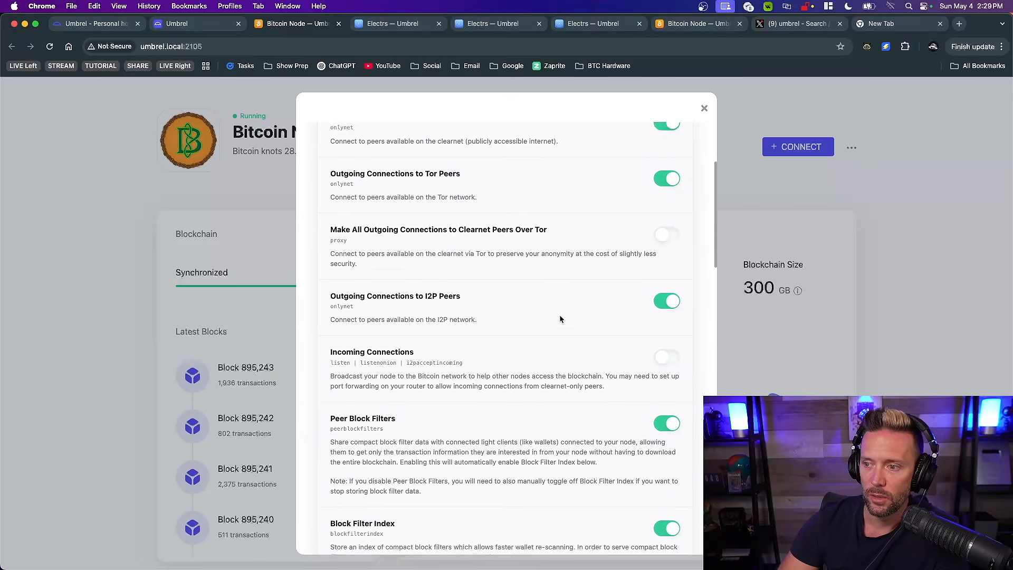
scroll(561, 318, "down", 5)
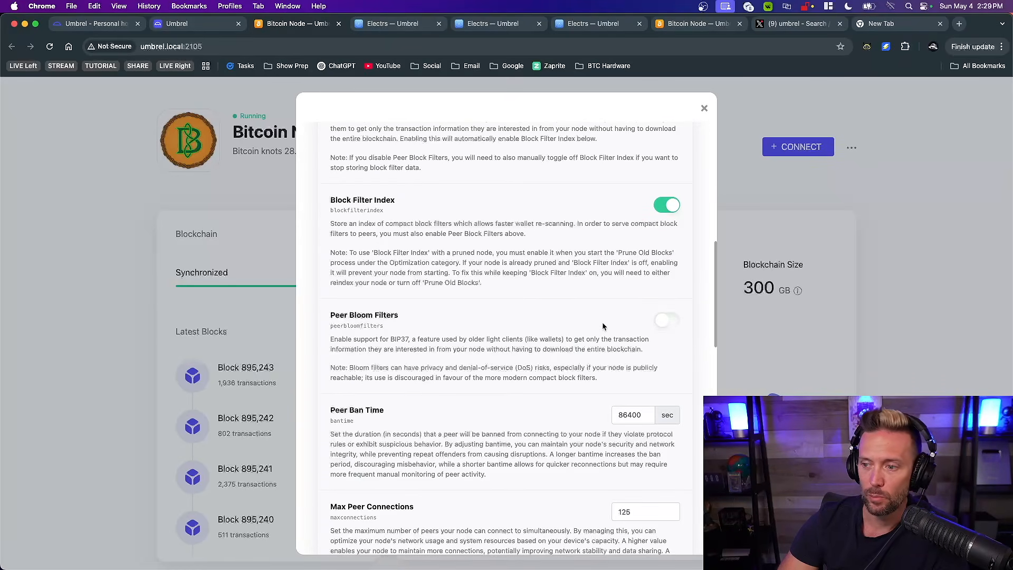
scroll(603, 326, "down", 10)
scroll(558, 346, "down", 20)
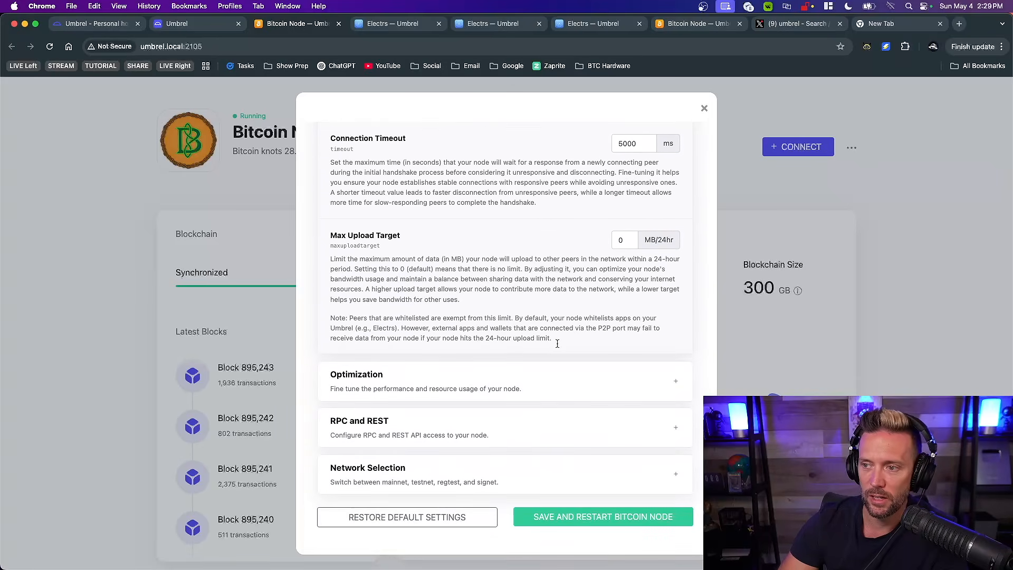
scroll(557, 343, "up", 20)
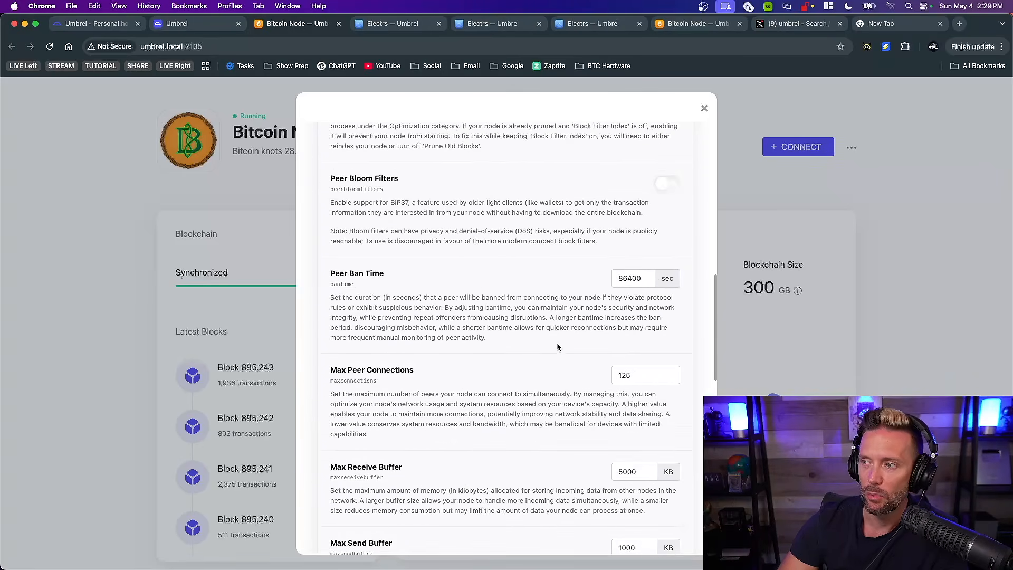
left_click(676, 244)
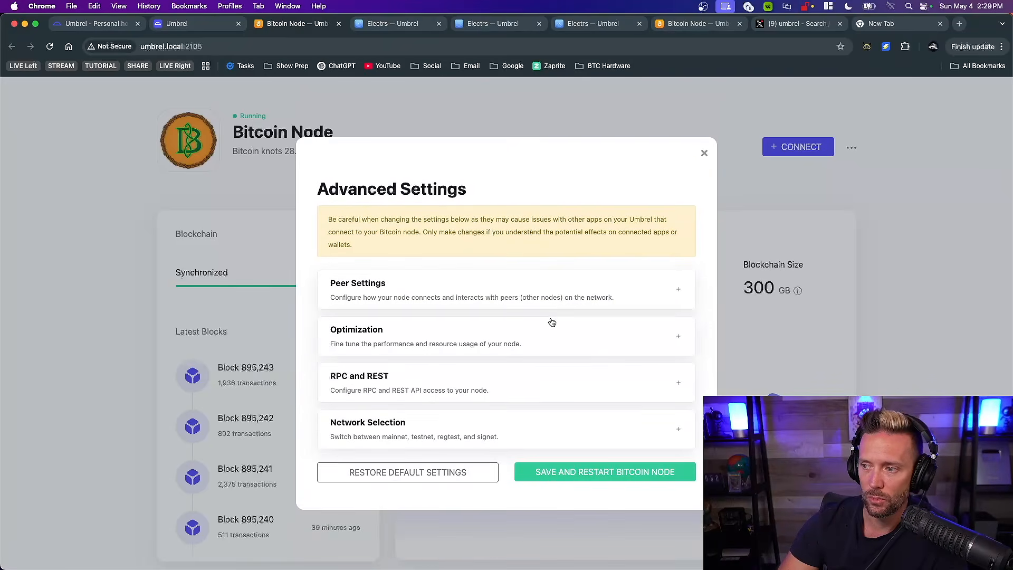
Expand the Optimization section, review its transaction relay, block size, pruning and mempool options, and close the advanced settings without saving
left_click(679, 338)
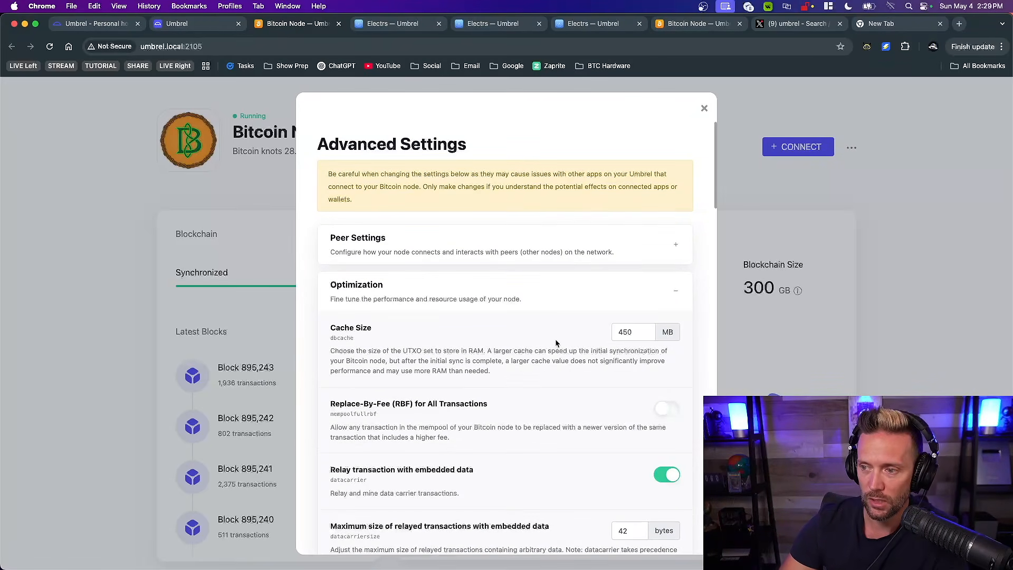
scroll(556, 344, "down", 10)
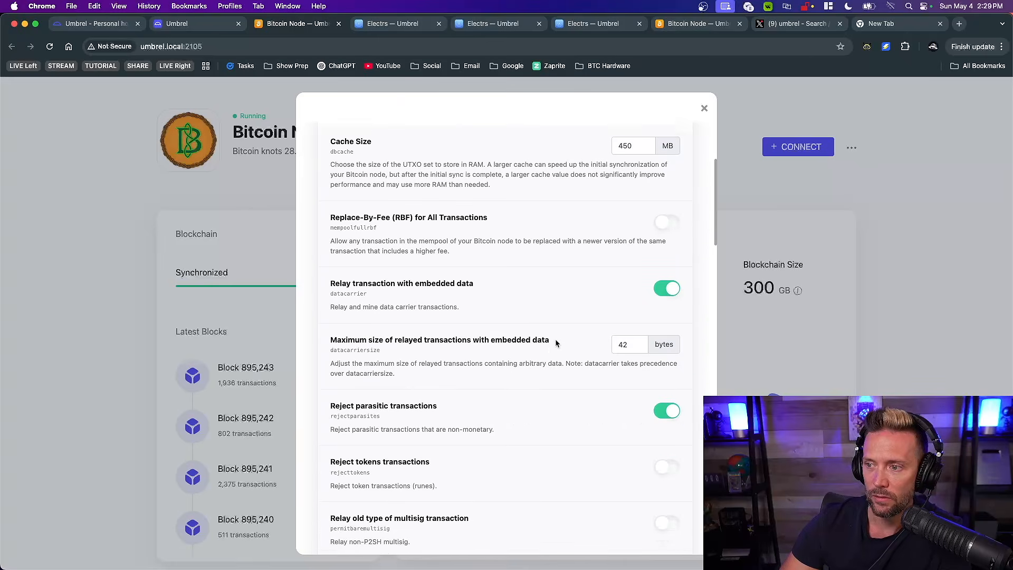
scroll(555, 343, "down", 2)
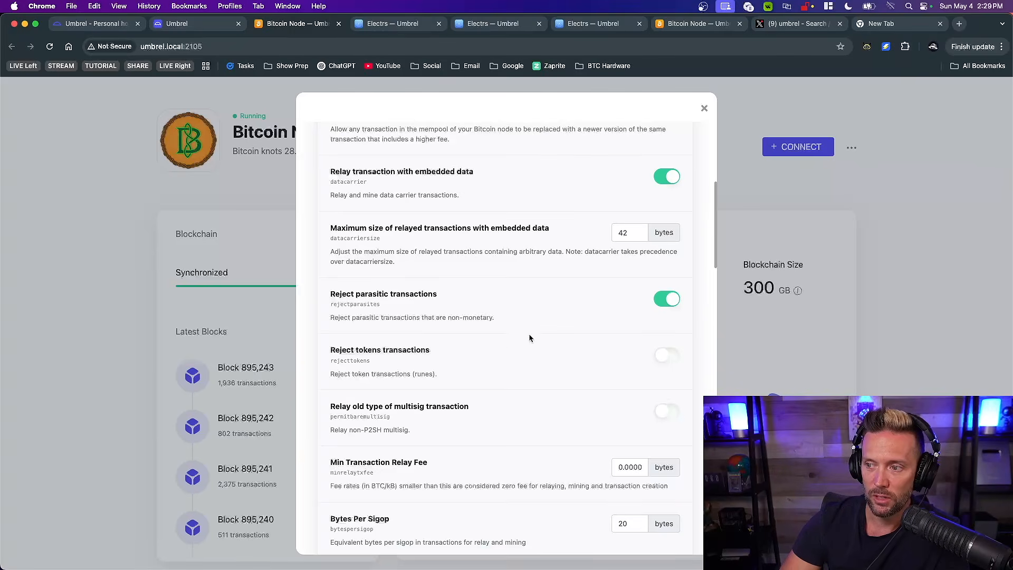
scroll(517, 335, "down", 3)
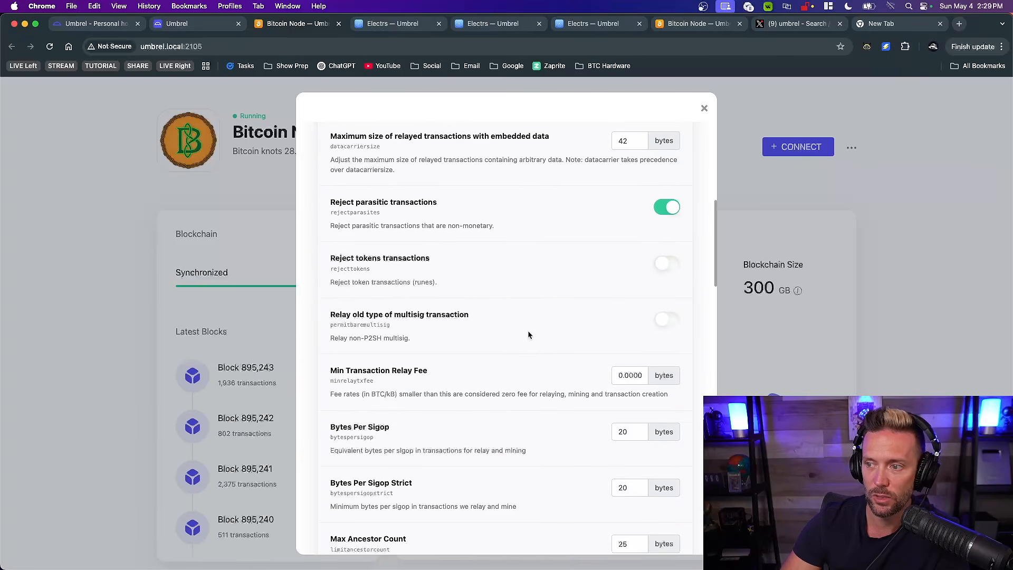
scroll(527, 330, "down", 2)
scroll(528, 332, "down", 5)
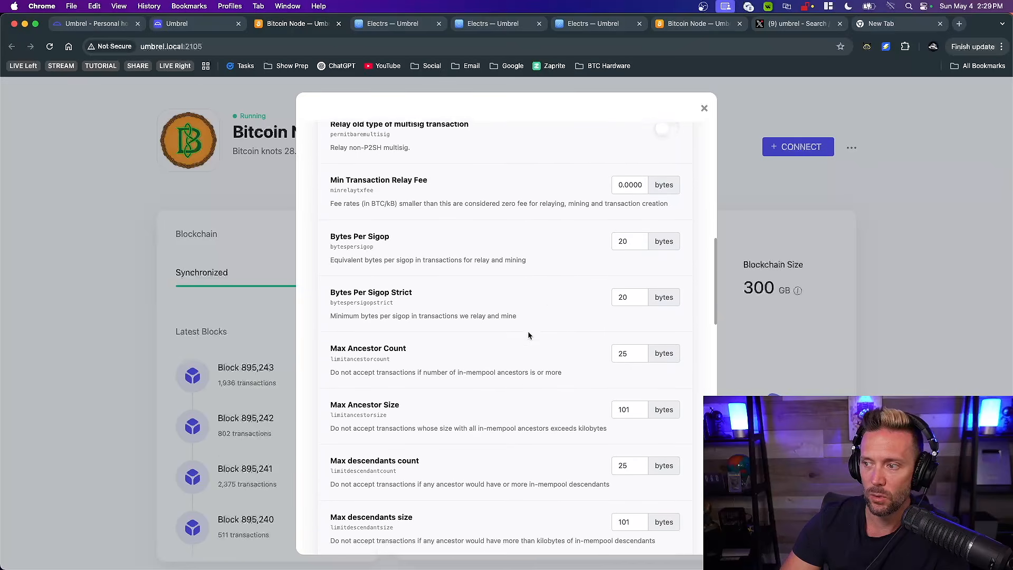
scroll(540, 249, "down", 10)
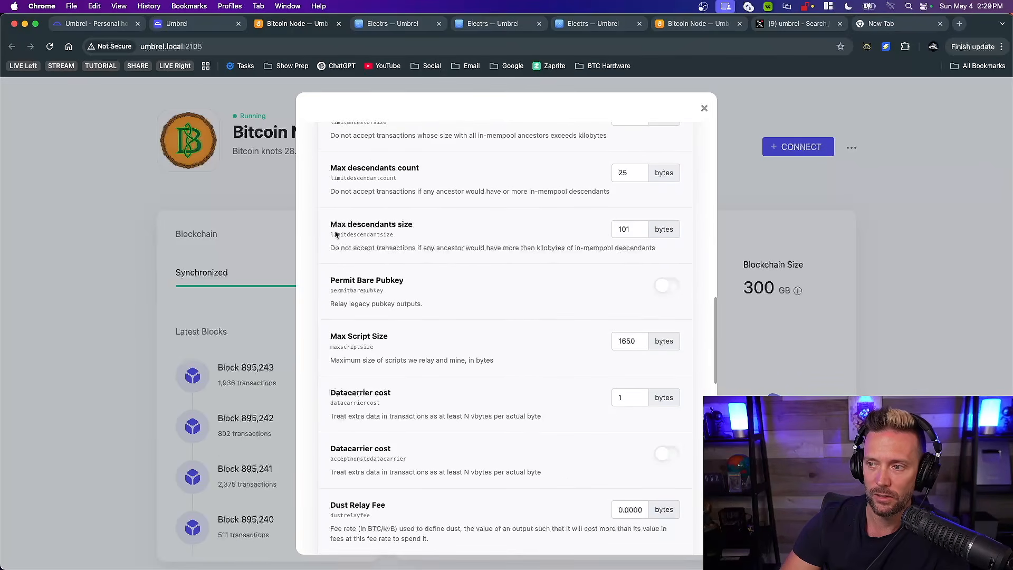
scroll(410, 320, "down", 9)
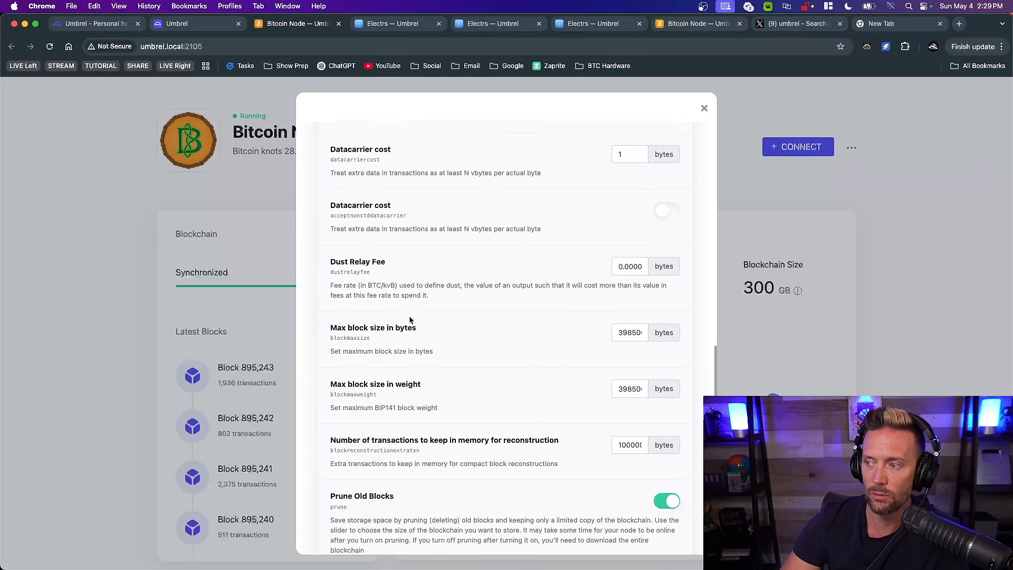
scroll(515, 335, "down", 7)
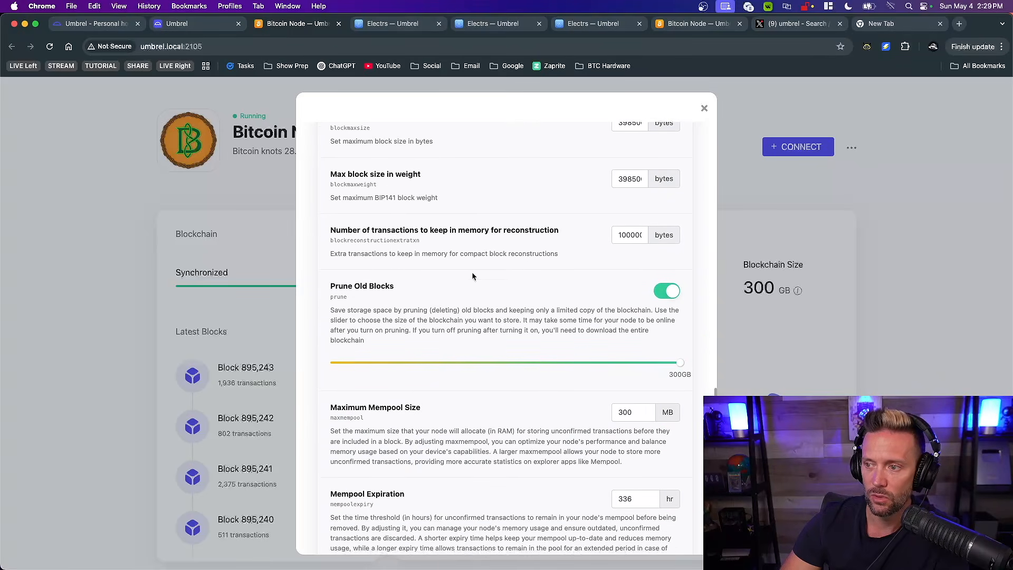
scroll(538, 266, "down", 7)
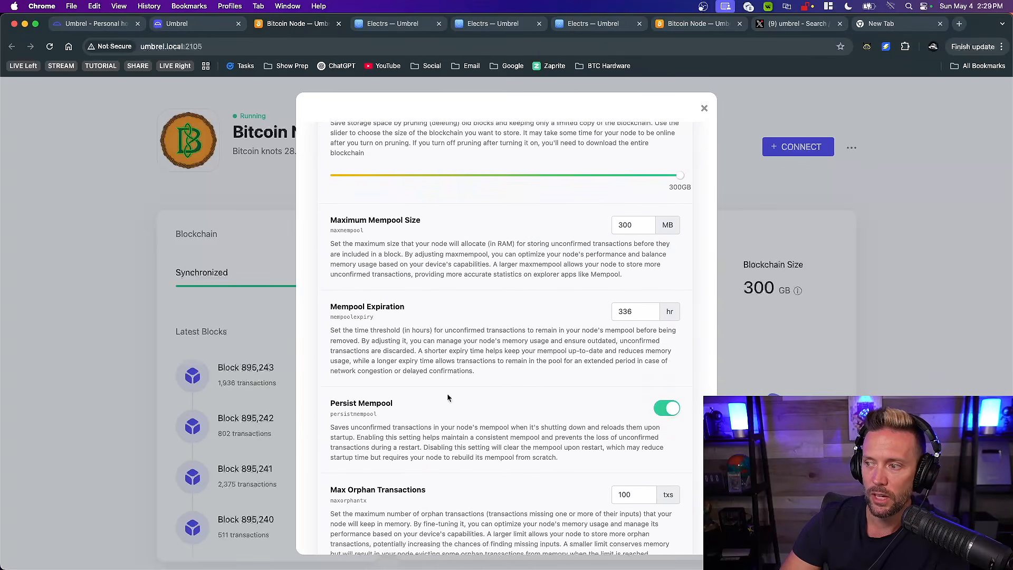
scroll(447, 396, "down", 6)
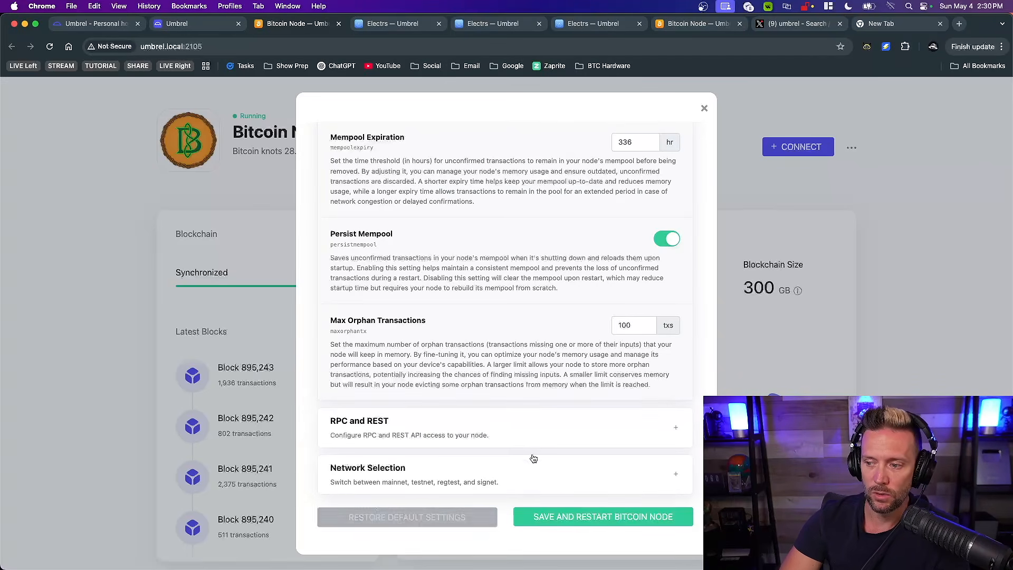
left_click(704, 108)
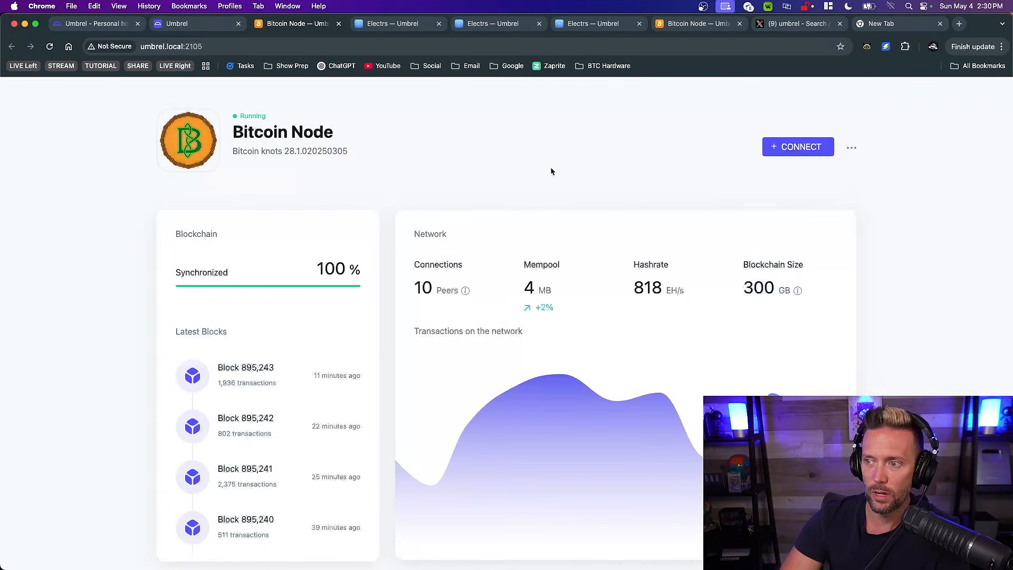
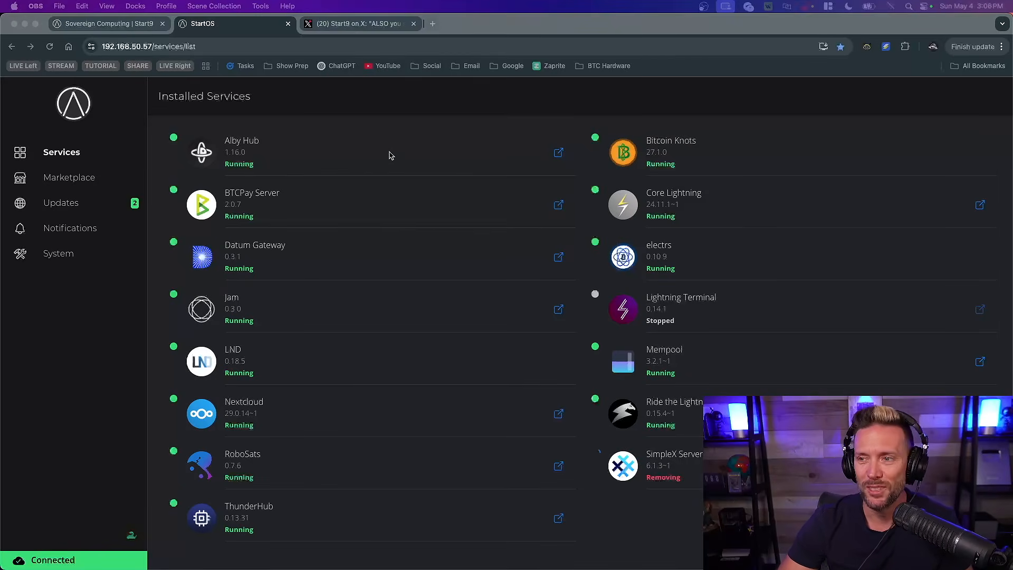
Check the Start9 post about stopping Core before switching to Knots, and return to the StartOS installed services to open Bitcoin Knots
left_click(623, 105)
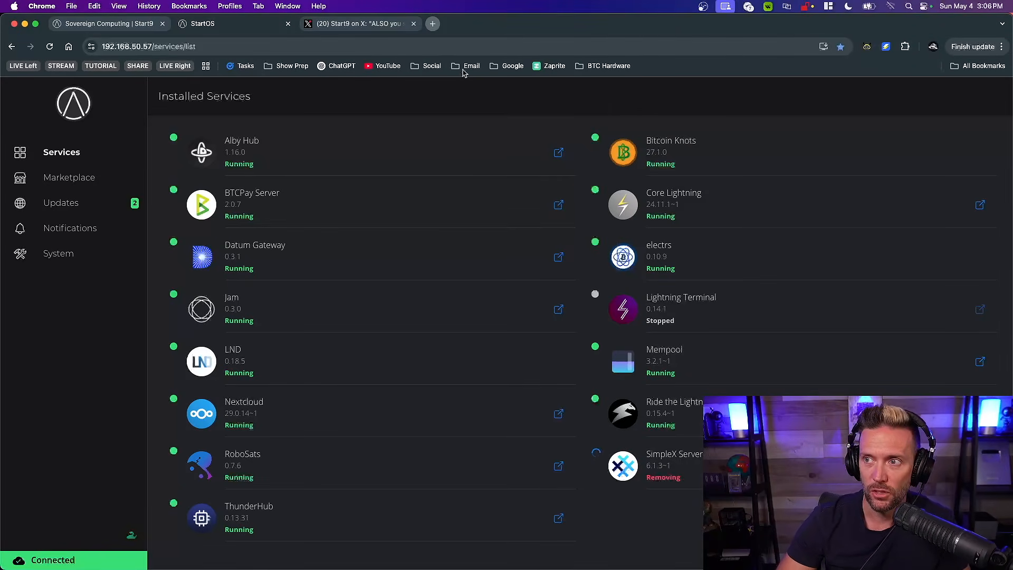
left_click(349, 26)
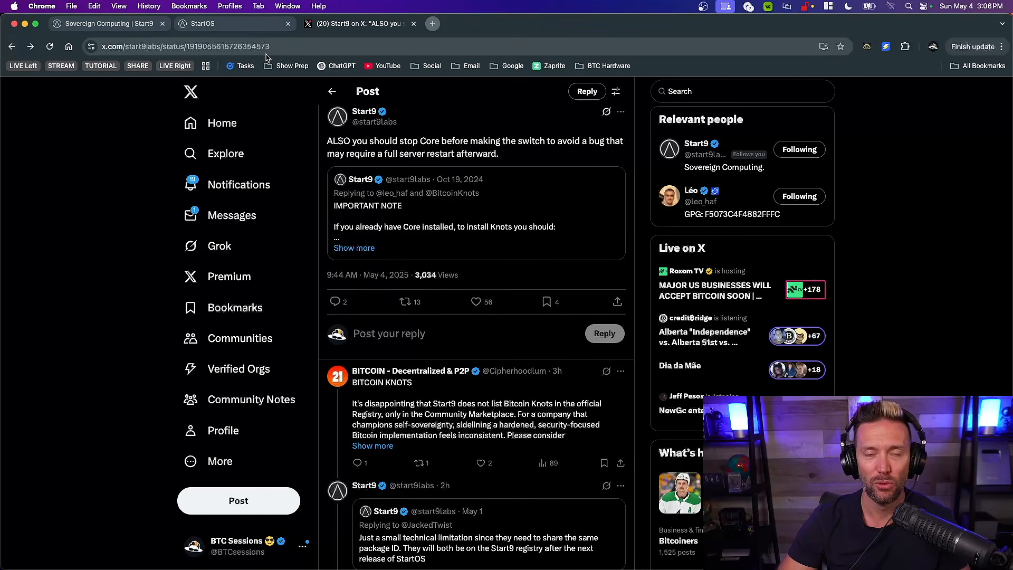
left_click(211, 23)
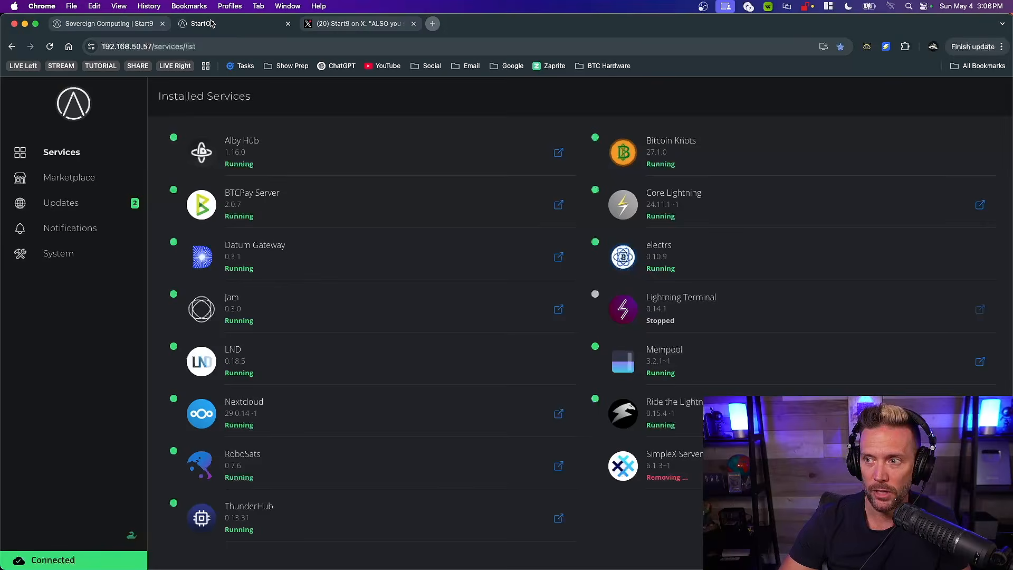
left_click(699, 154)
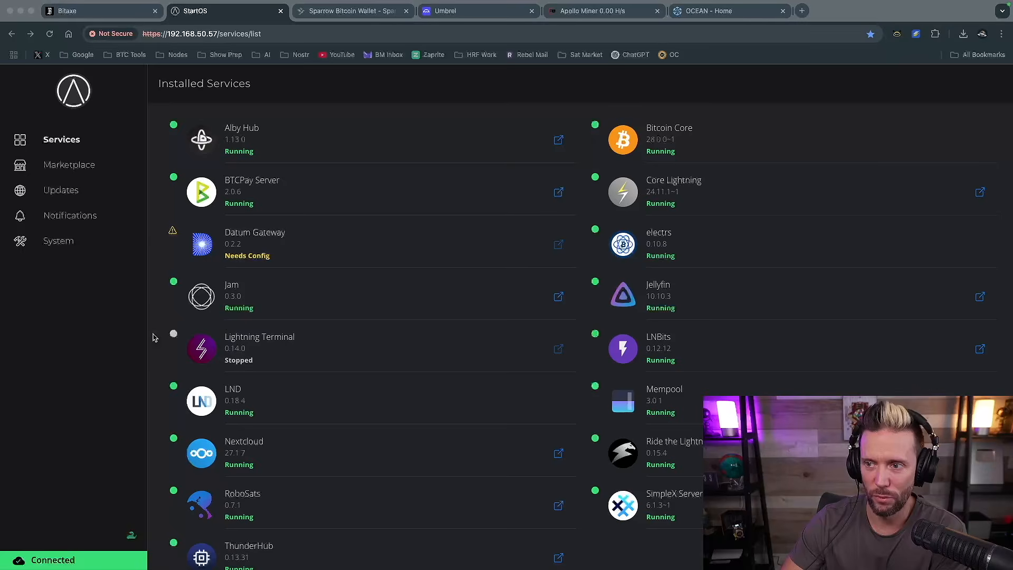
Open the StartOS marketplace and switch it from the Start9 Registry to the Community Registry
left_click(91, 305)
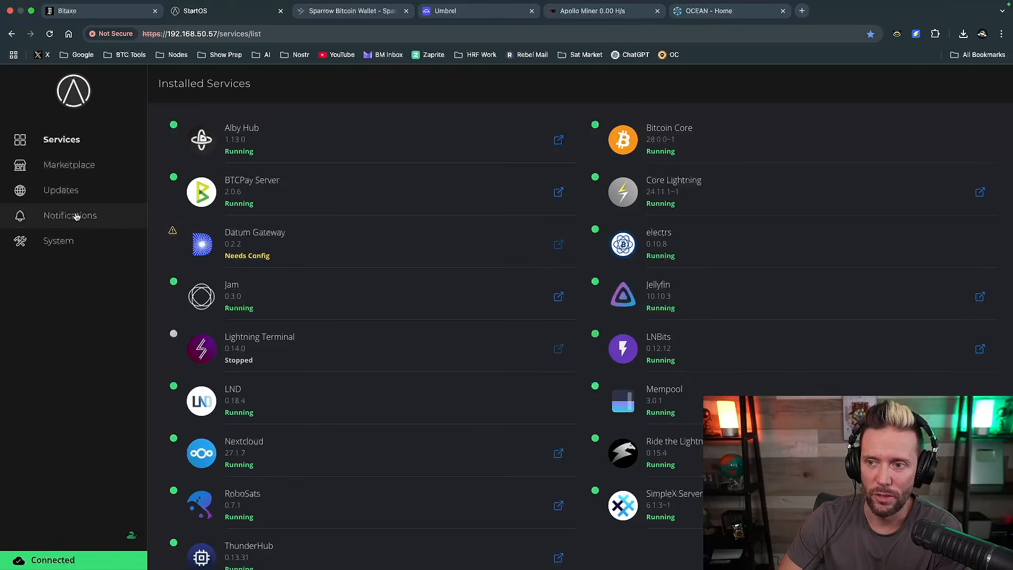
left_click(77, 167)
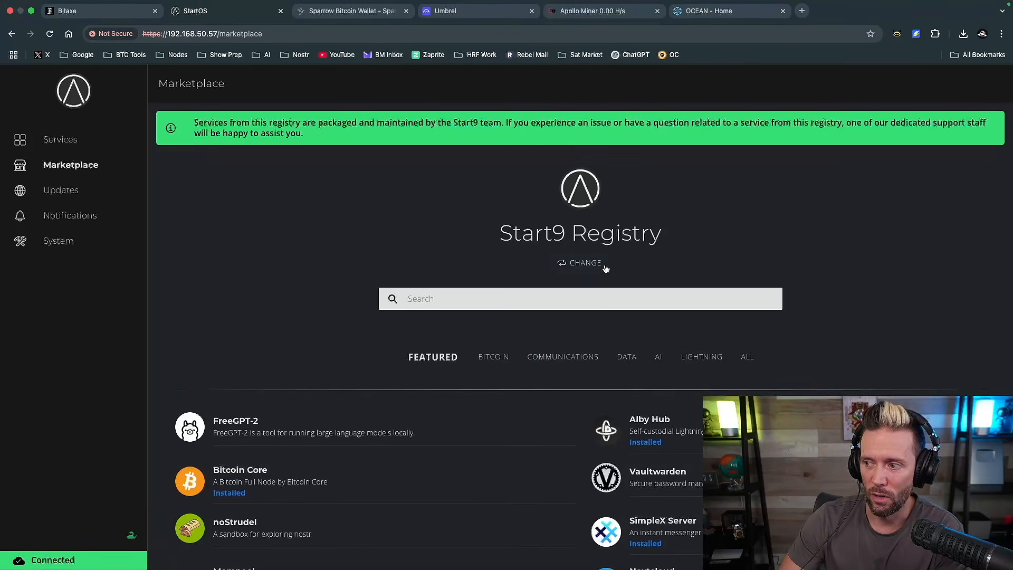
scroll(605, 277, "down", 3)
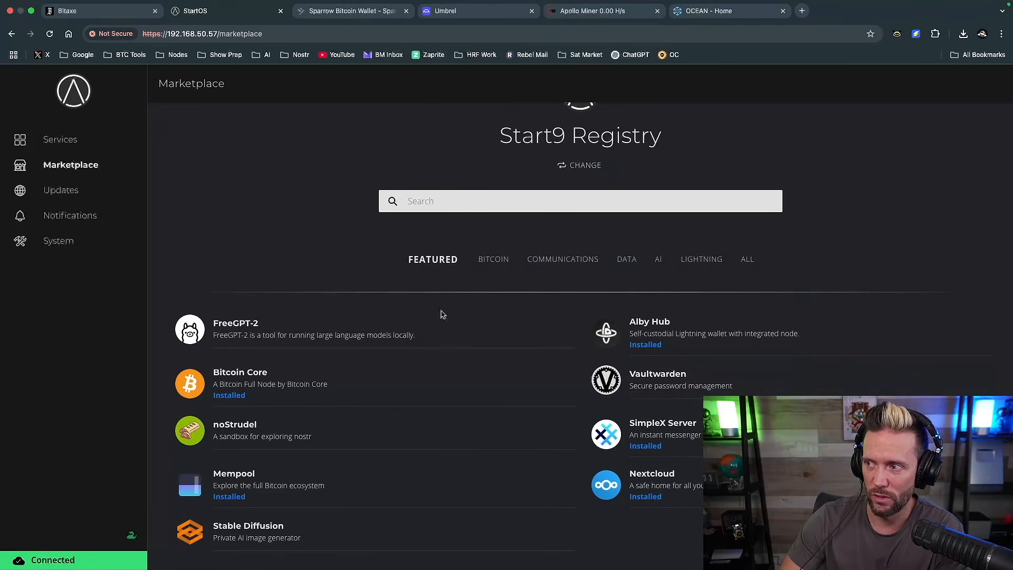
scroll(520, 191, "up", 3)
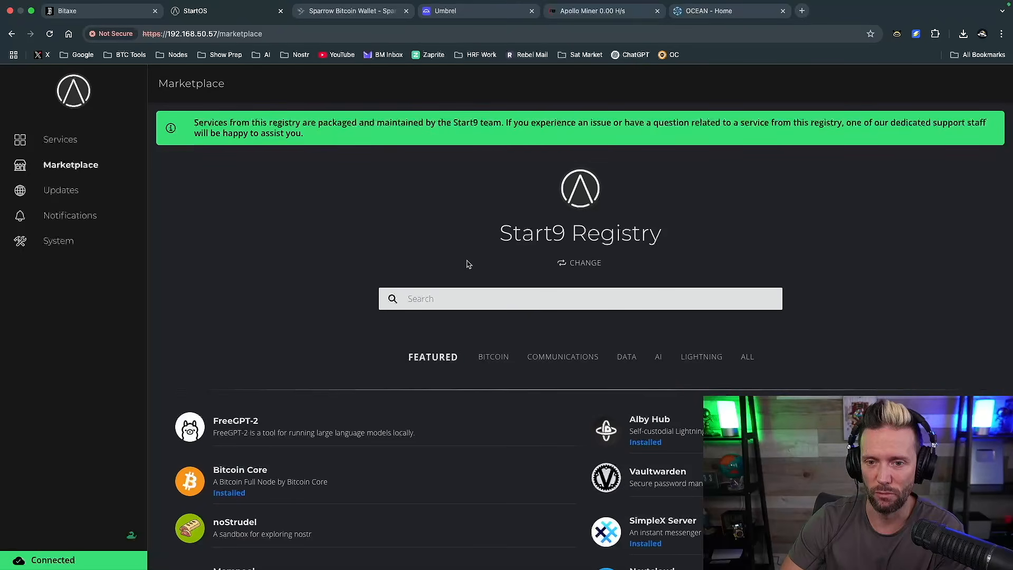
scroll(499, 422, "down", 3)
scroll(580, 380, "up", 3)
left_click(585, 263)
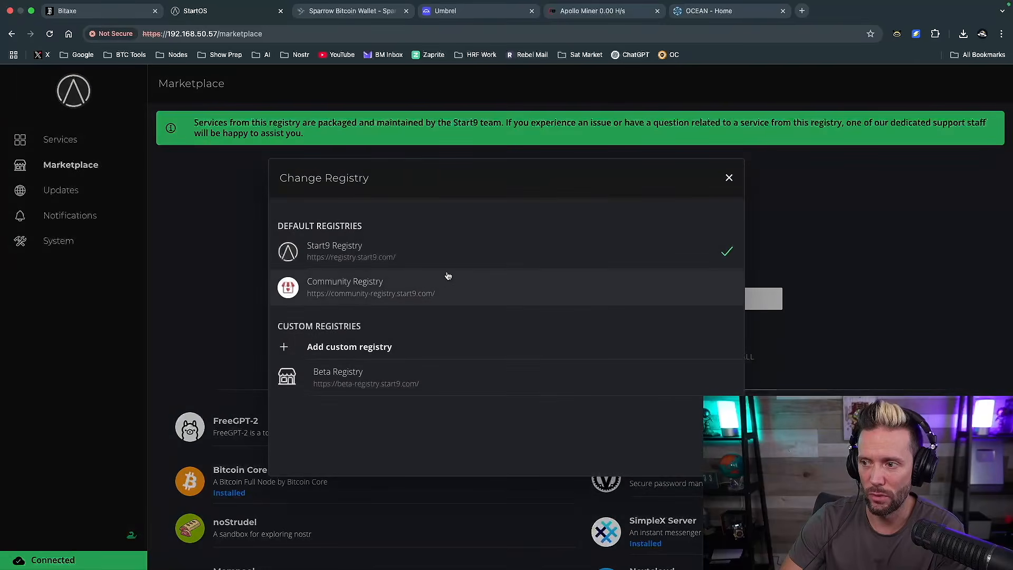
left_click(388, 296)
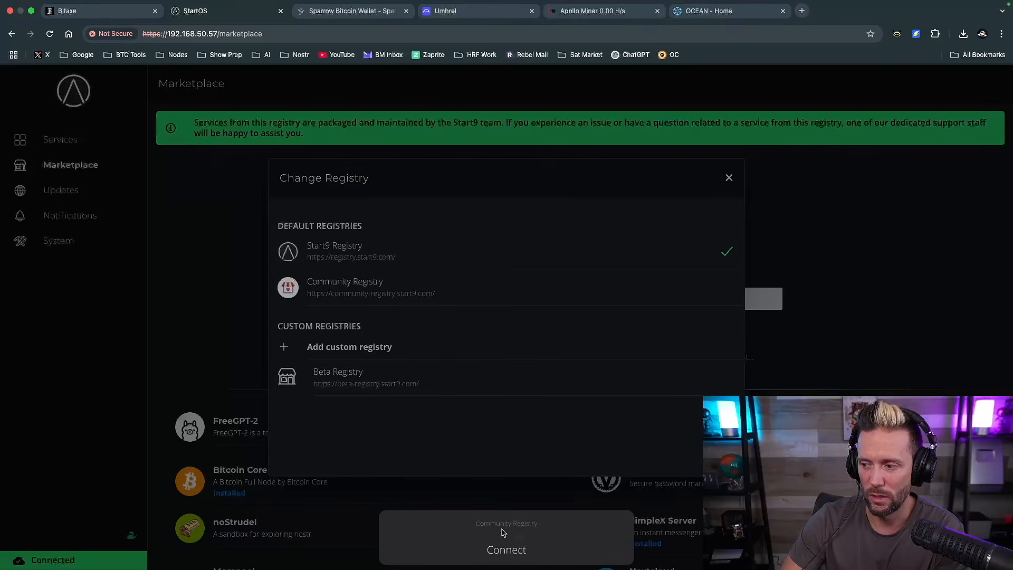
left_click(505, 549)
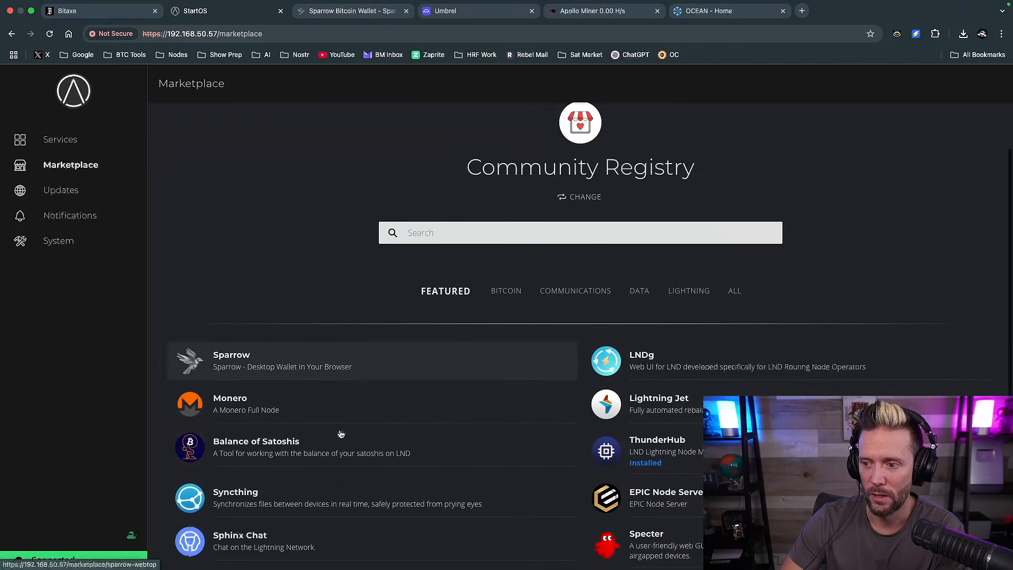
Browse the Community Registry's featured services and search the registry for "knots"
scroll(527, 417, "down", 3)
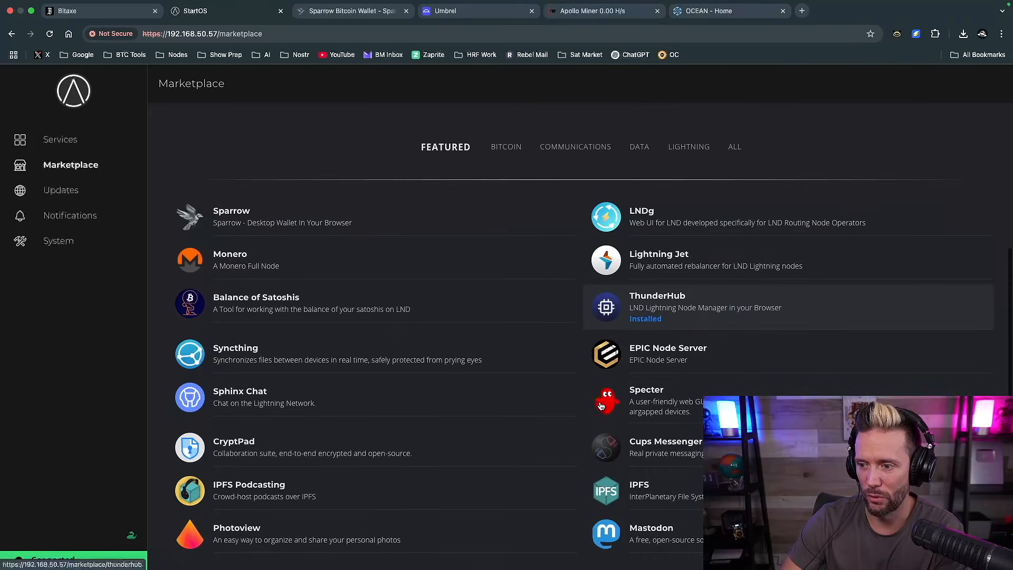
scroll(601, 405, "up", 4)
left_click(457, 301)
type("knots")
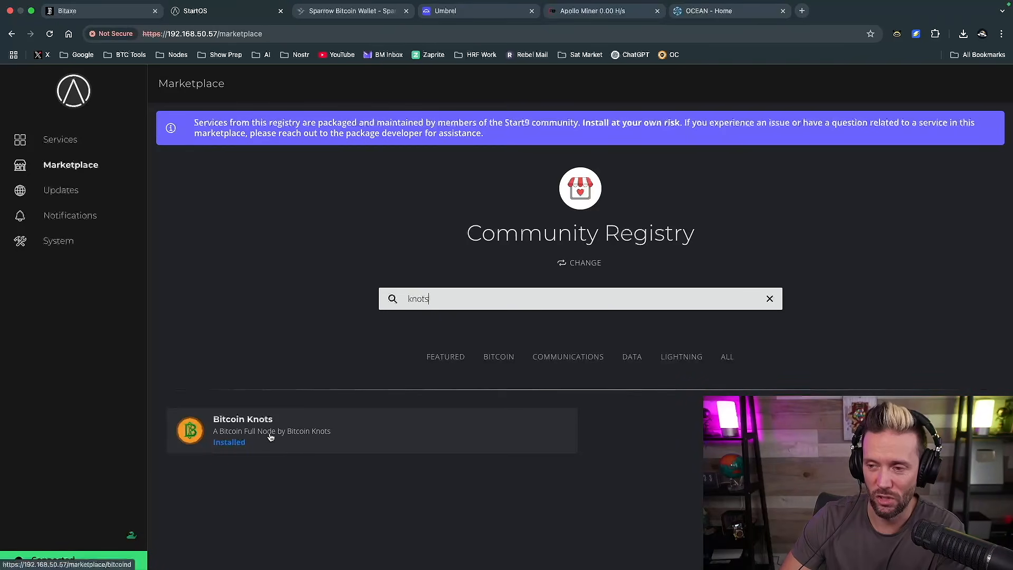
Look over the installed services, and return to the marketplace to search the Community Registry for "datu"
left_click(62, 142)
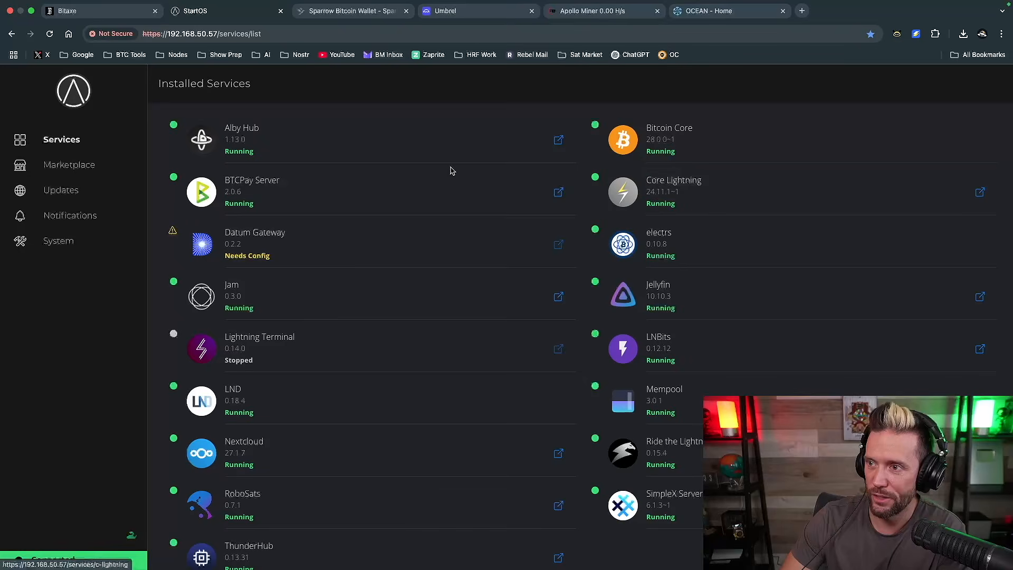
scroll(378, 405, "down", 1)
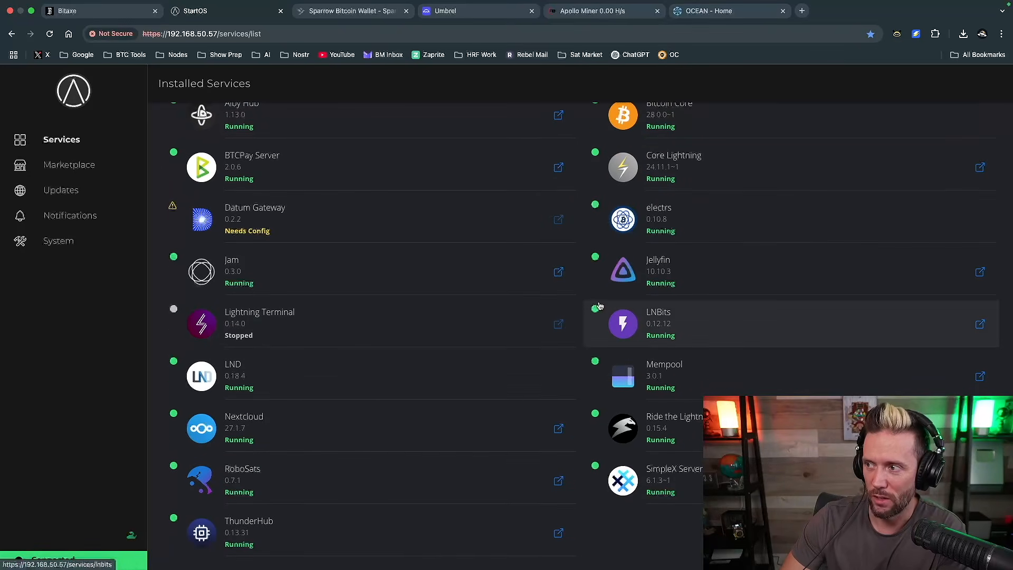
scroll(601, 295, "up", 1)
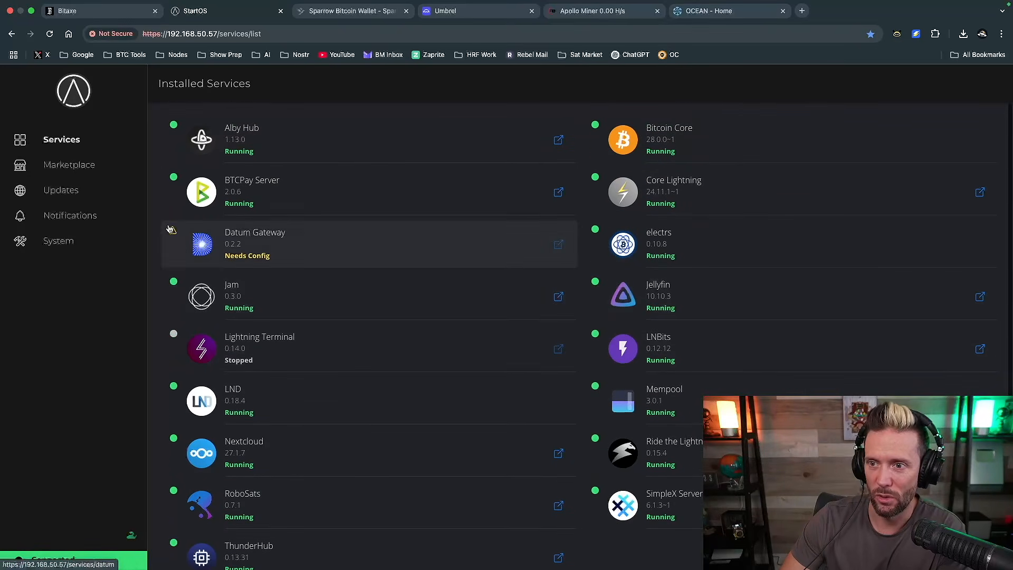
left_click(68, 166)
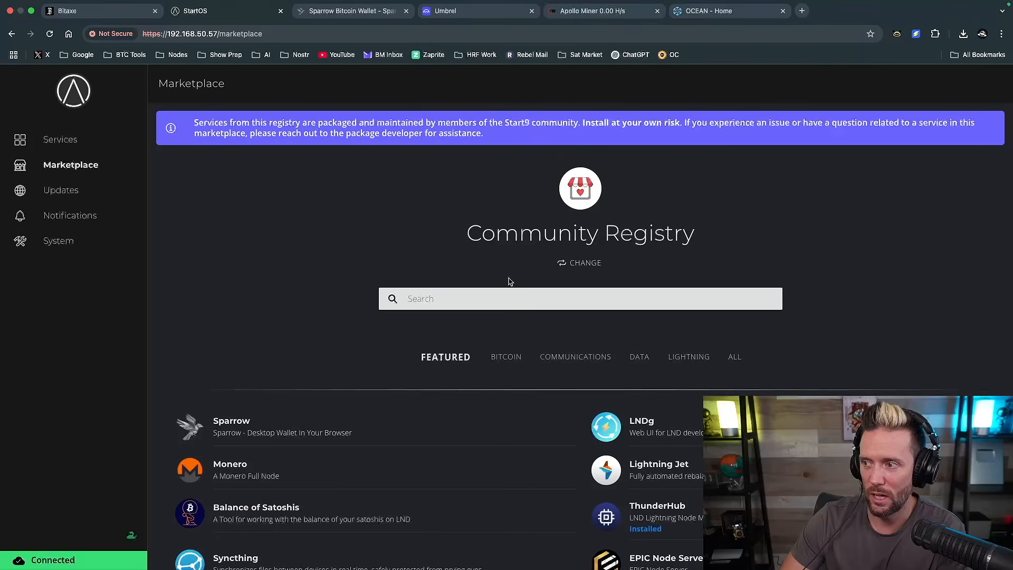
left_click(473, 297)
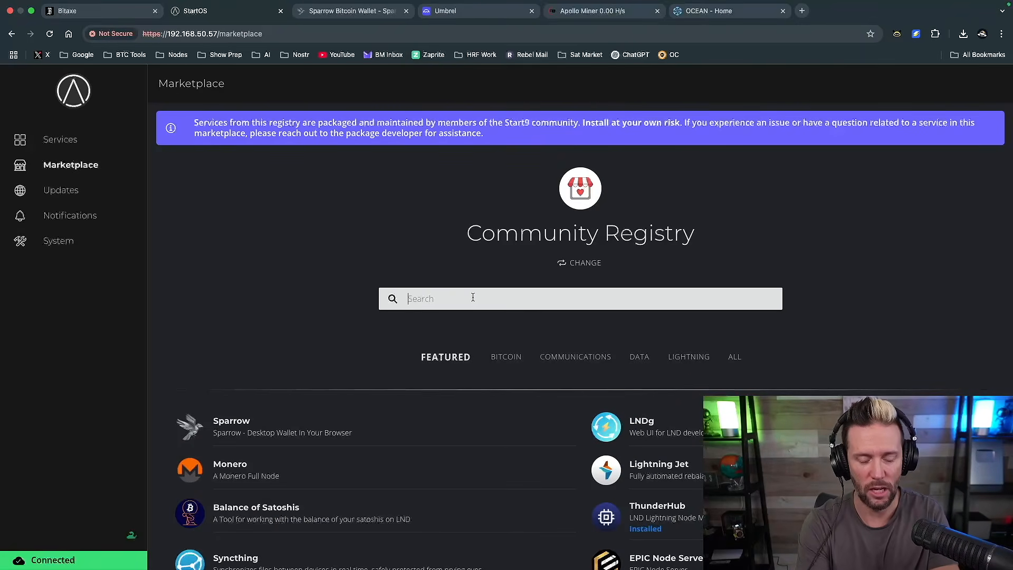
type("datu")
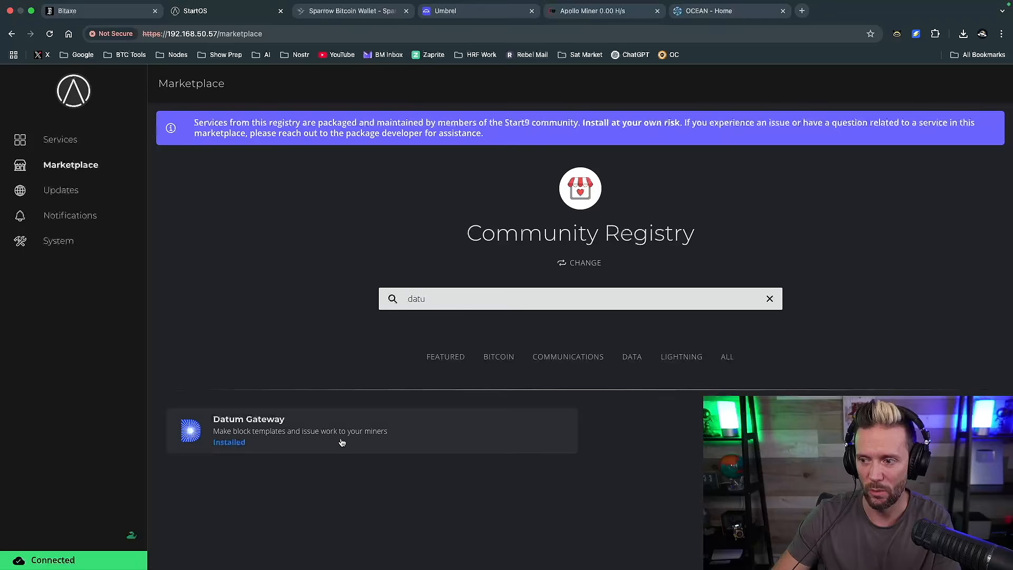
Find Bitcoin Knots by searching for "knots" and downgrade the installed Bitcoin service to version 27.1.0, continuing past the registry warning
double_click(442, 302)
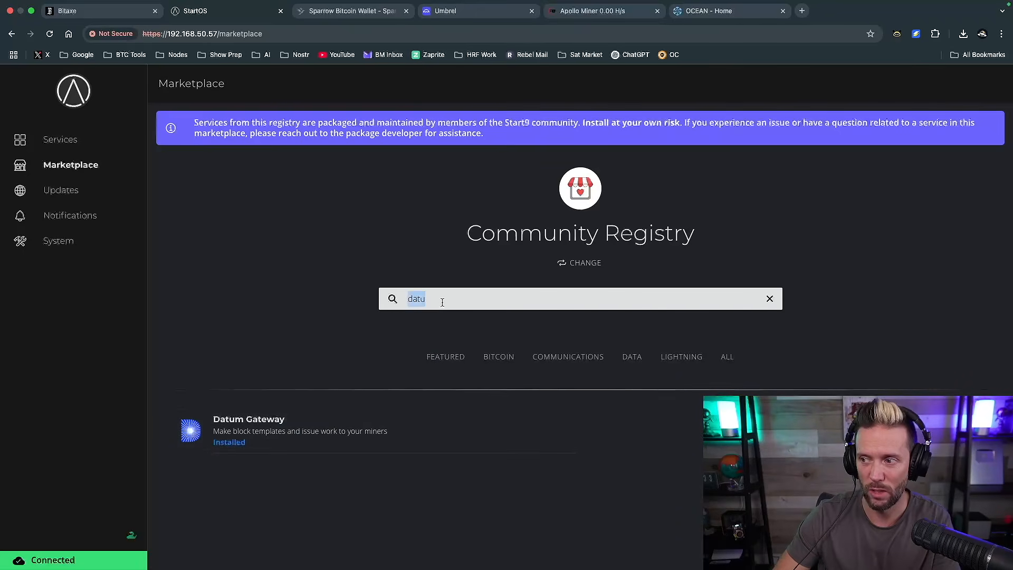
type("knot")
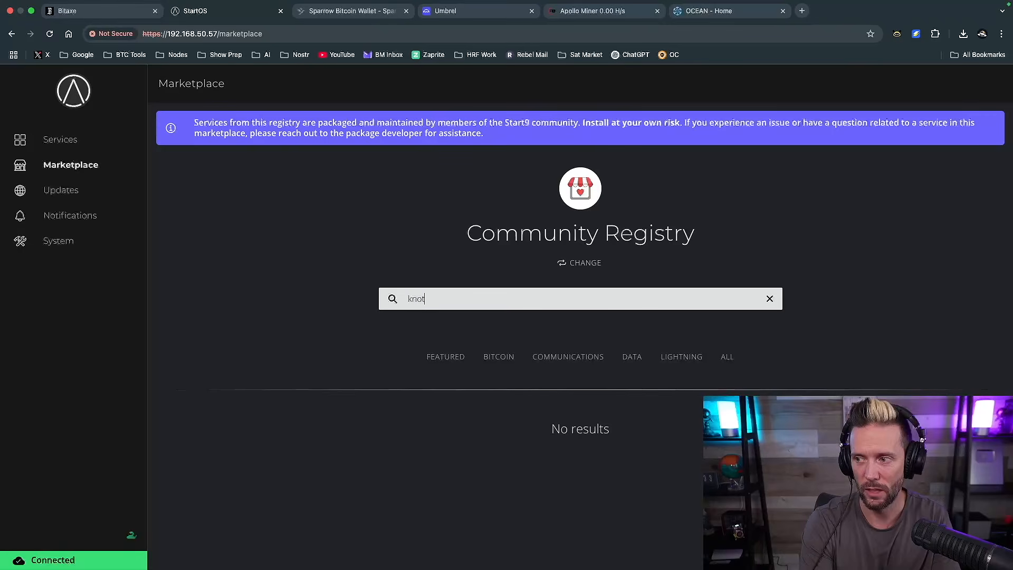
type("s")
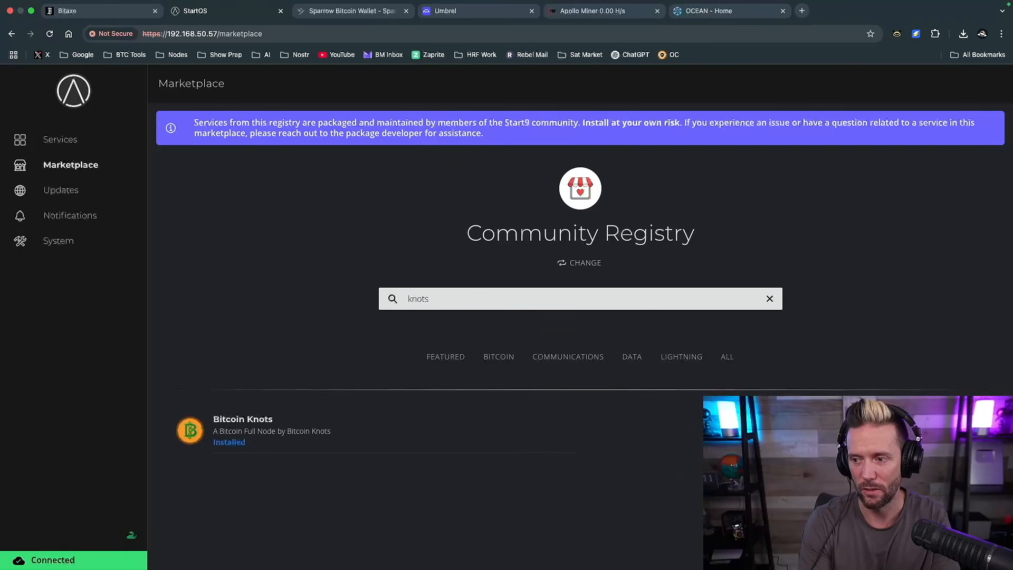
left_click(290, 429)
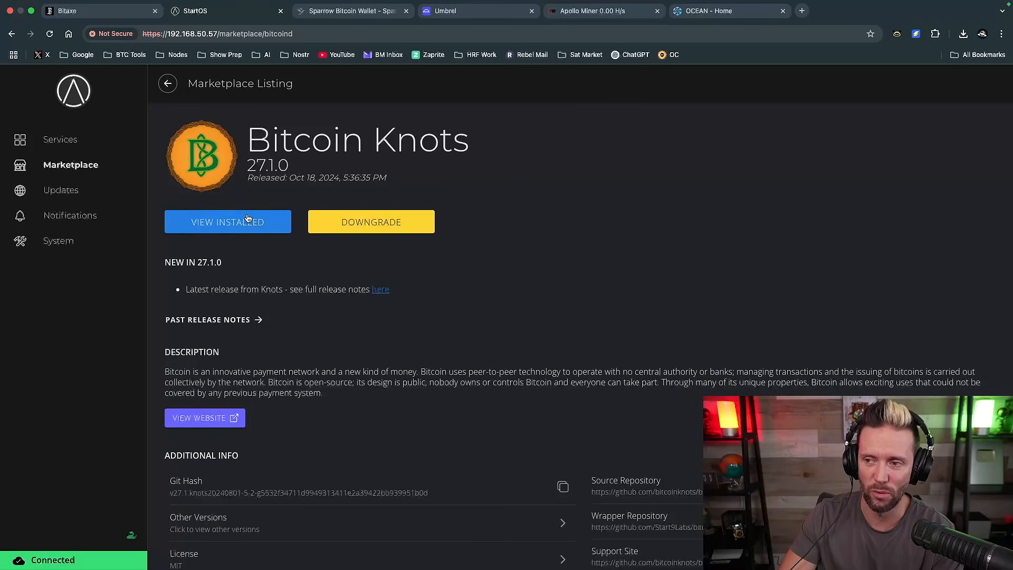
left_click(366, 221)
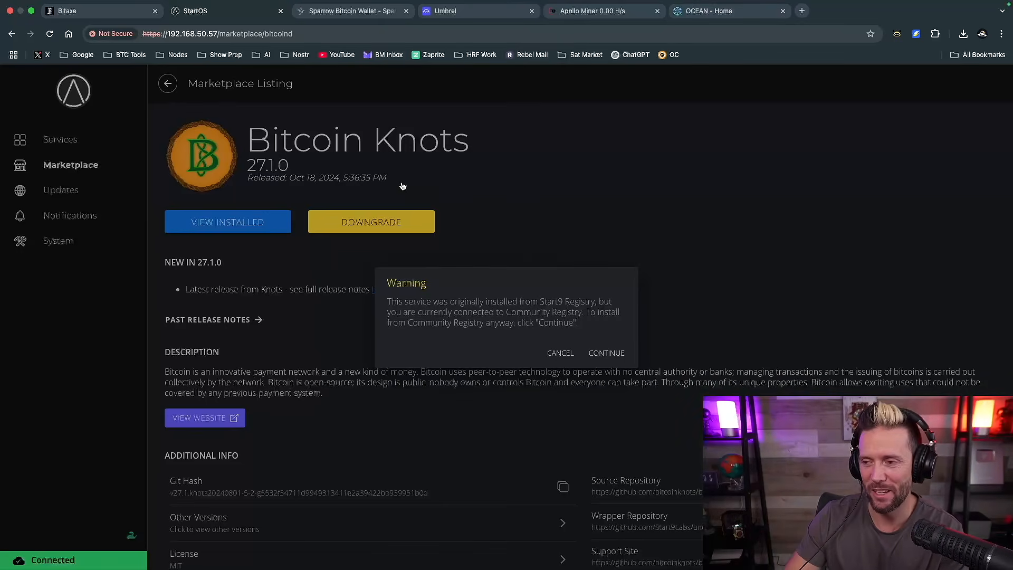
left_click(605, 354)
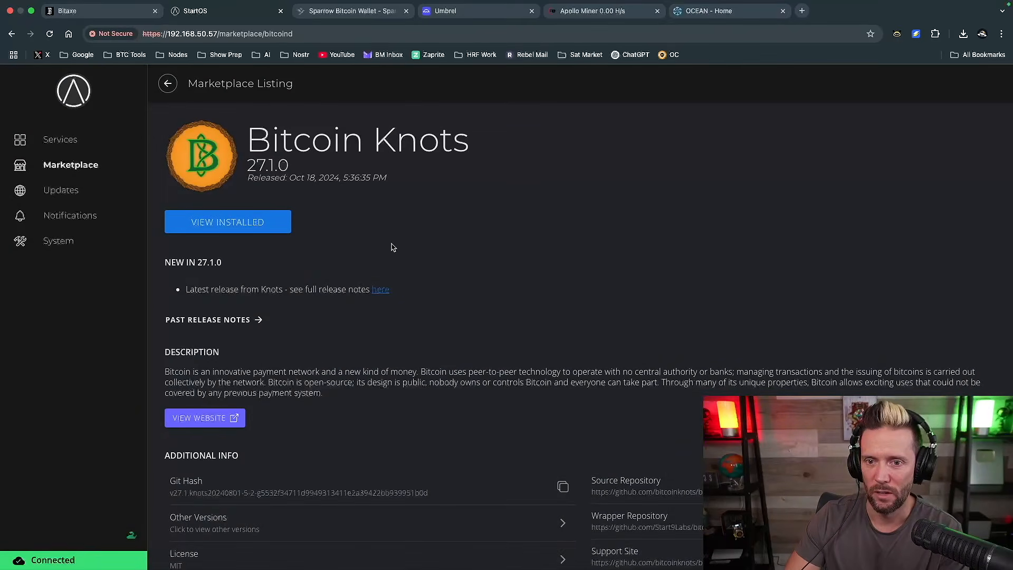
View the installed Bitcoin Knots service and save its configuration with the default values, continuing past the Datum Gateway warning
left_click(222, 222)
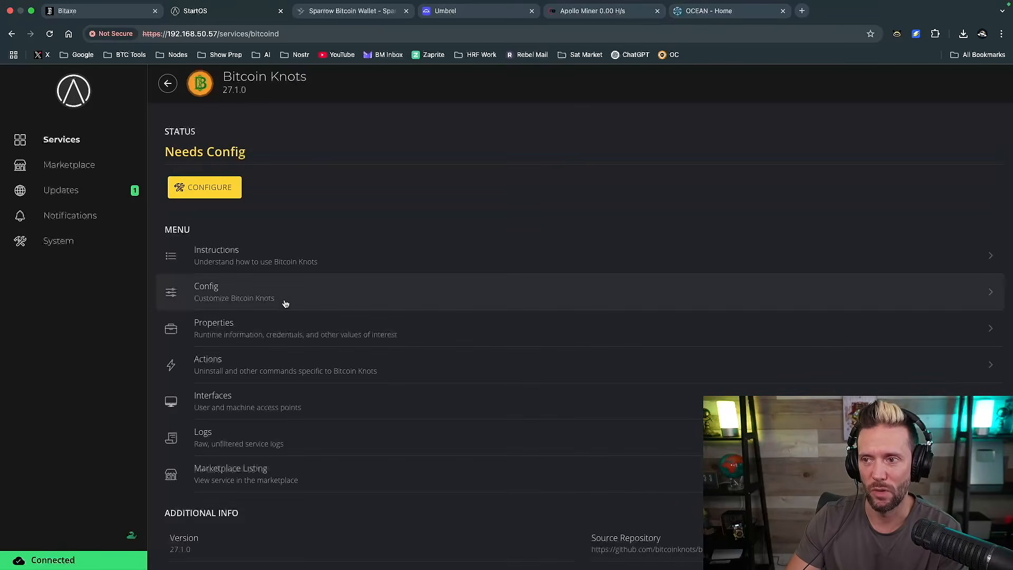
left_click(204, 188)
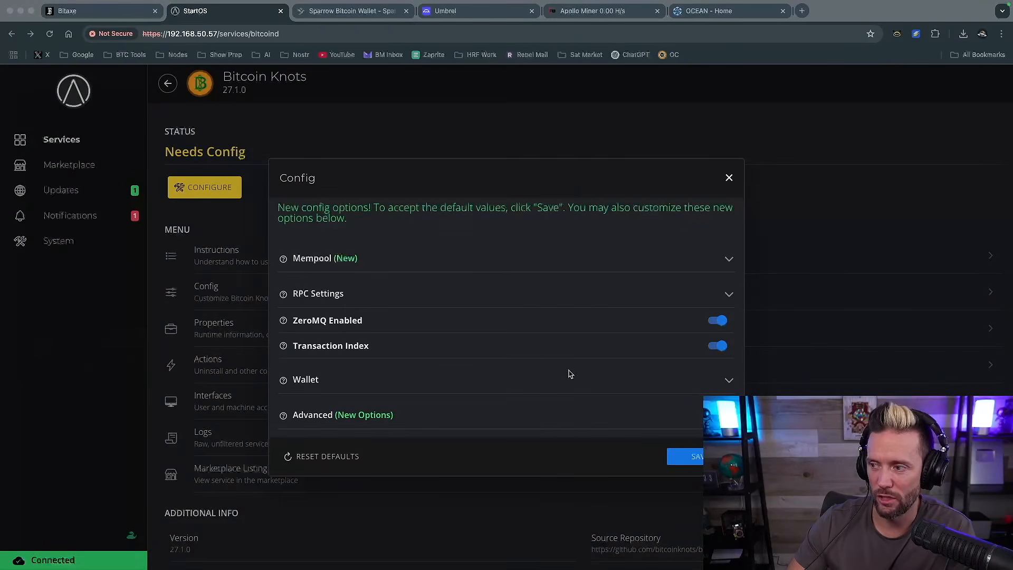
left_click(686, 456)
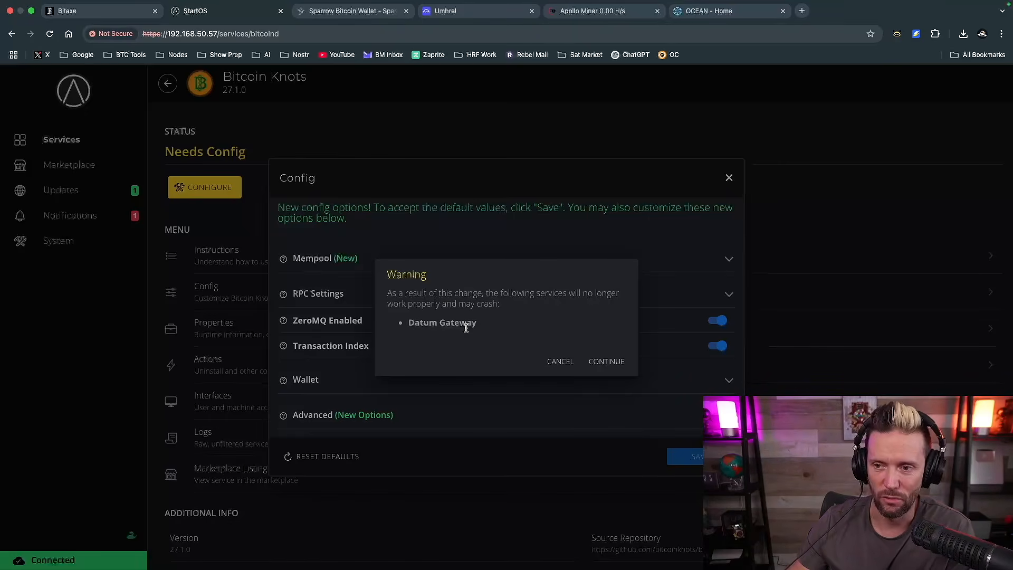
left_click(616, 368)
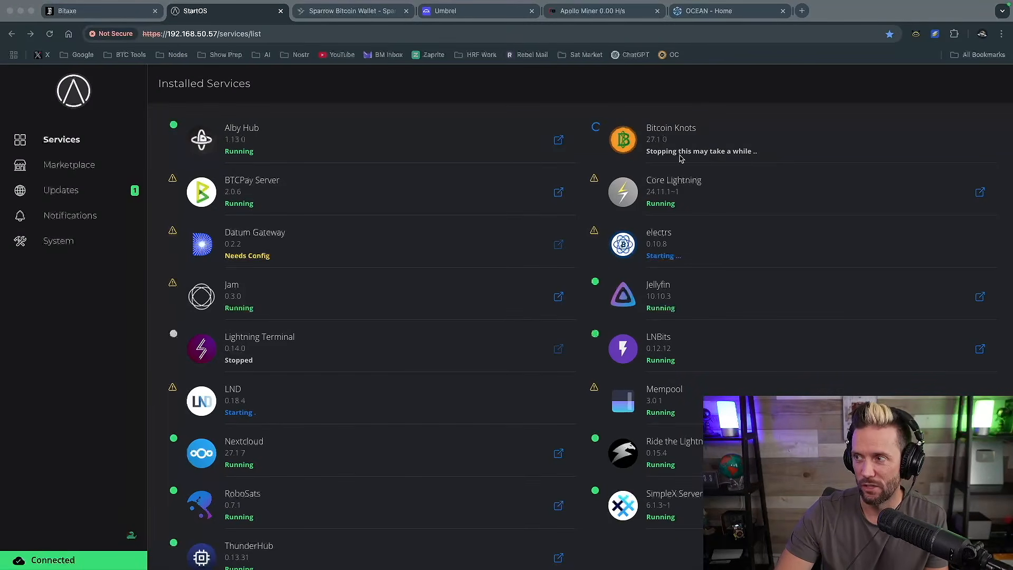
Restart the server from the StartOS system settings, confirm the restart, and return to the installed services
left_click(57, 364)
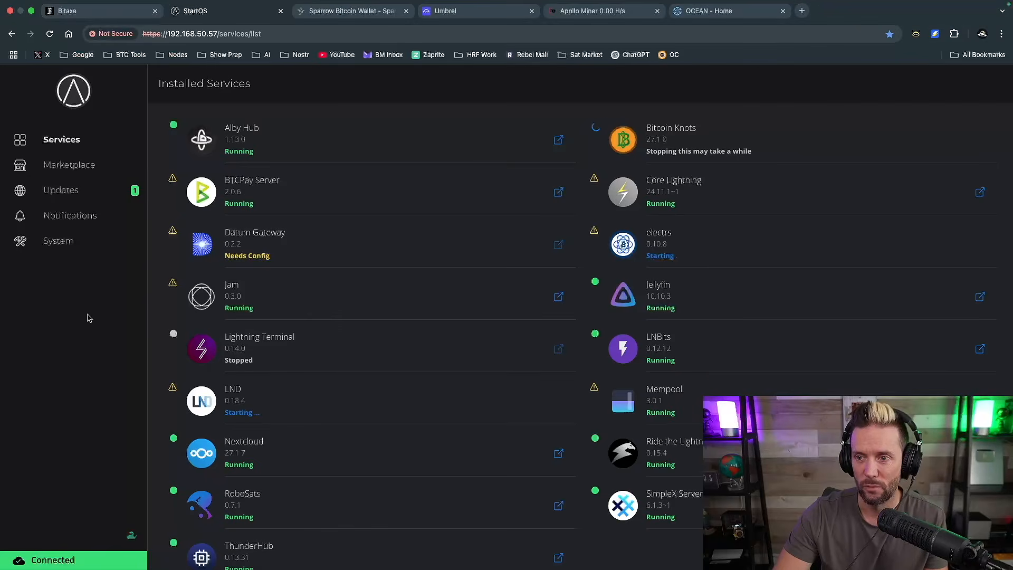
left_click(54, 244)
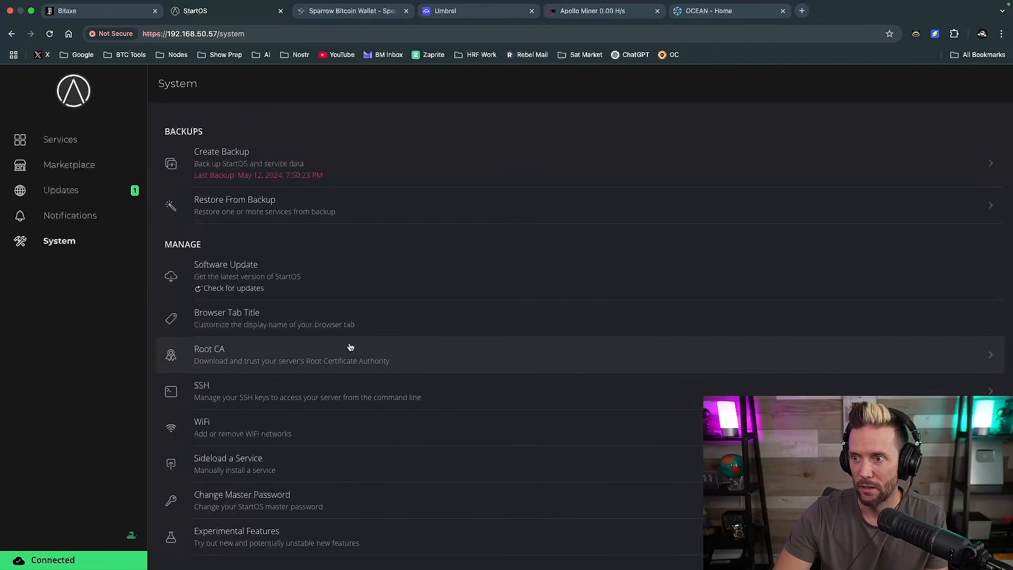
scroll(350, 346, "down", 10)
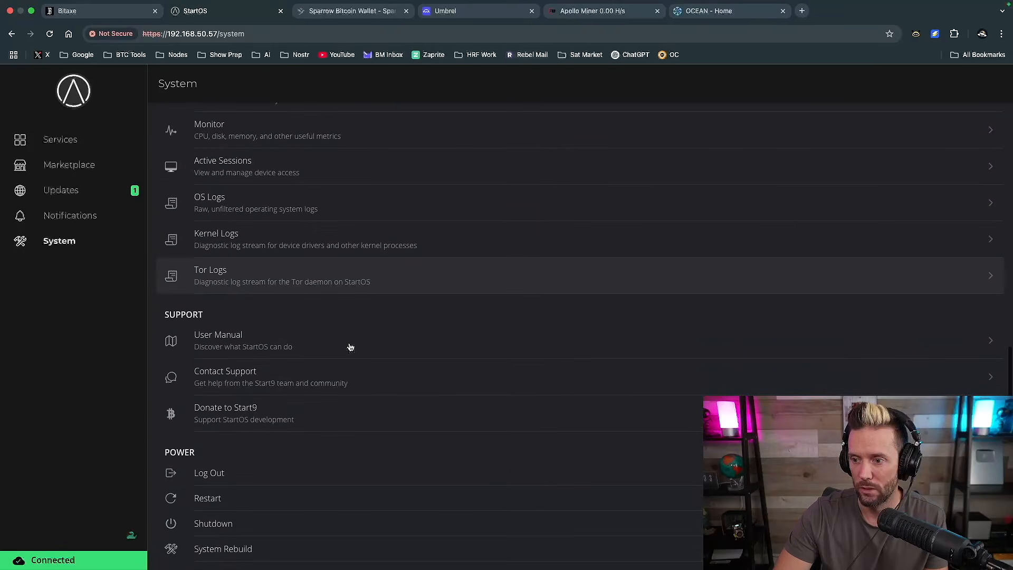
left_click(201, 500)
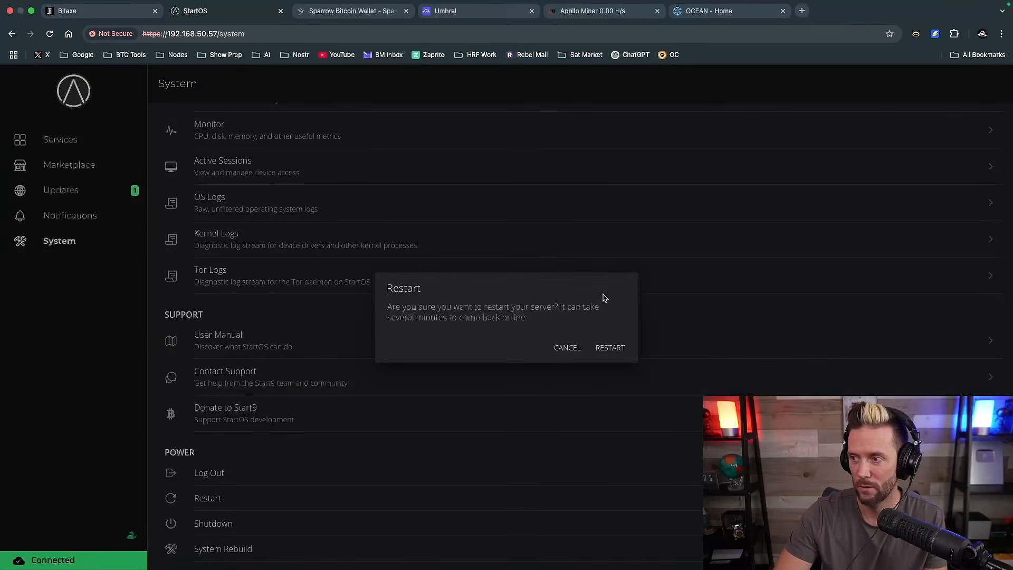
left_click(612, 349)
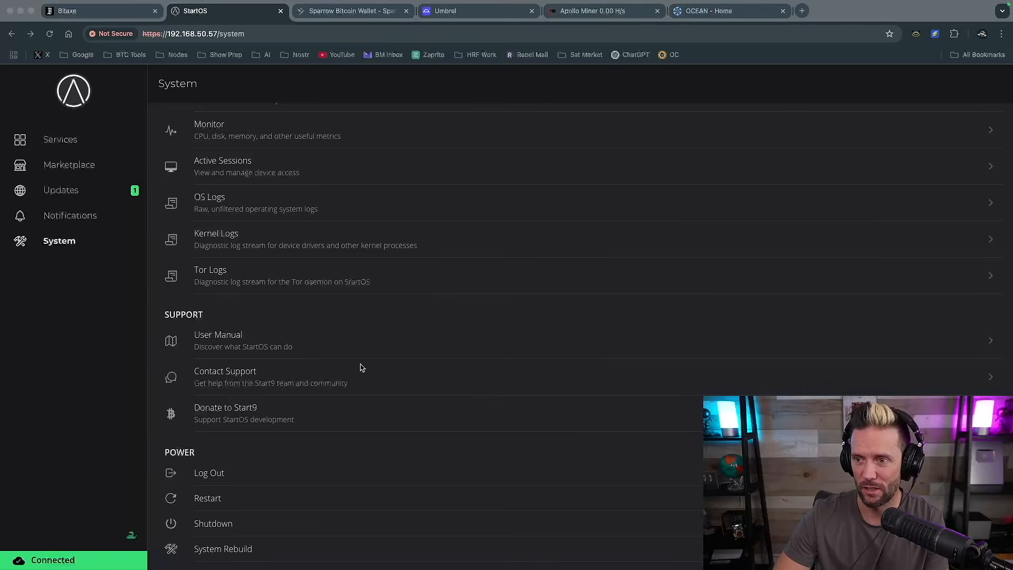
left_click(60, 142)
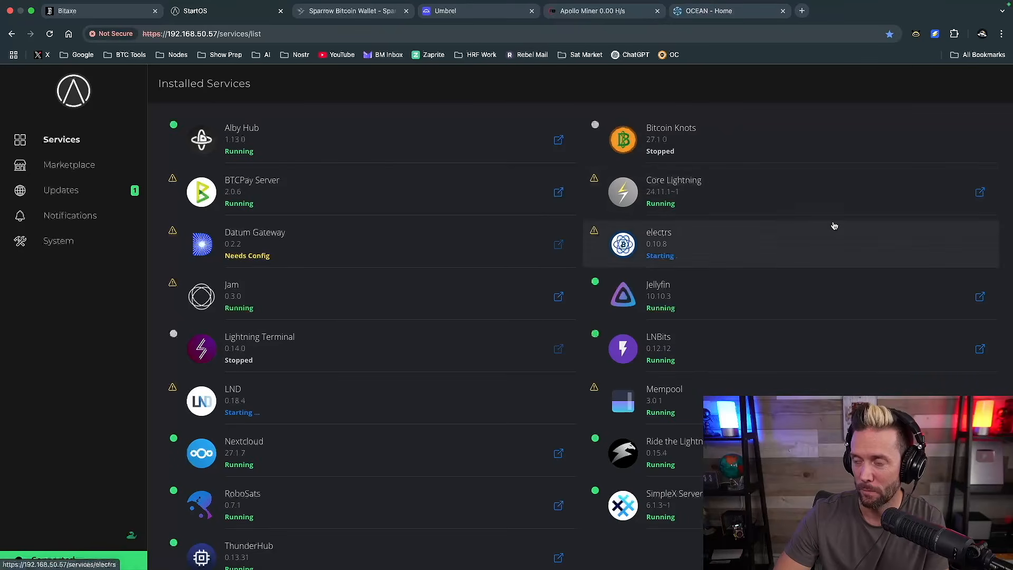
Start the stopped Bitcoin Knots service and return to the installed services list
left_click(670, 147)
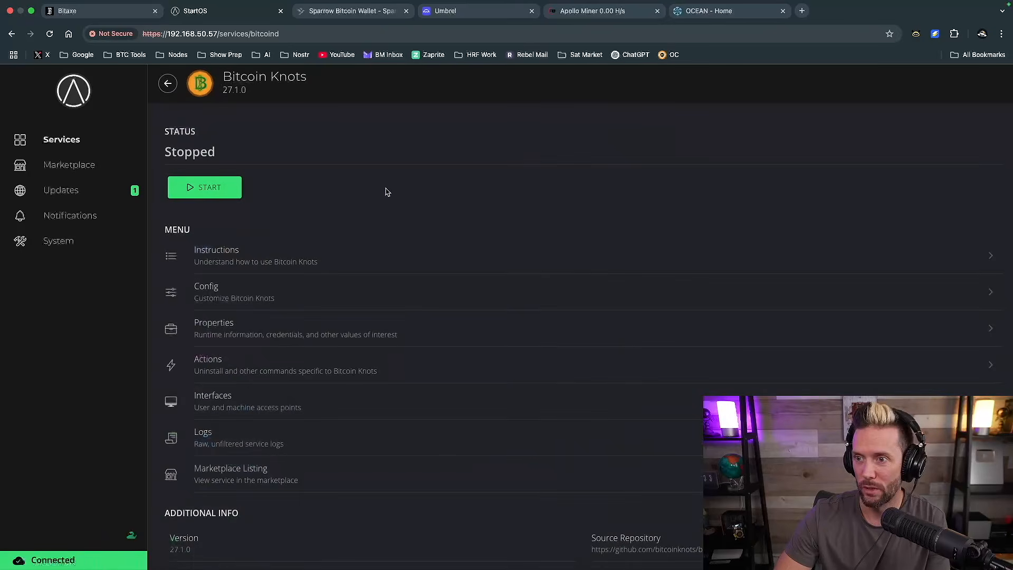
left_click(204, 191)
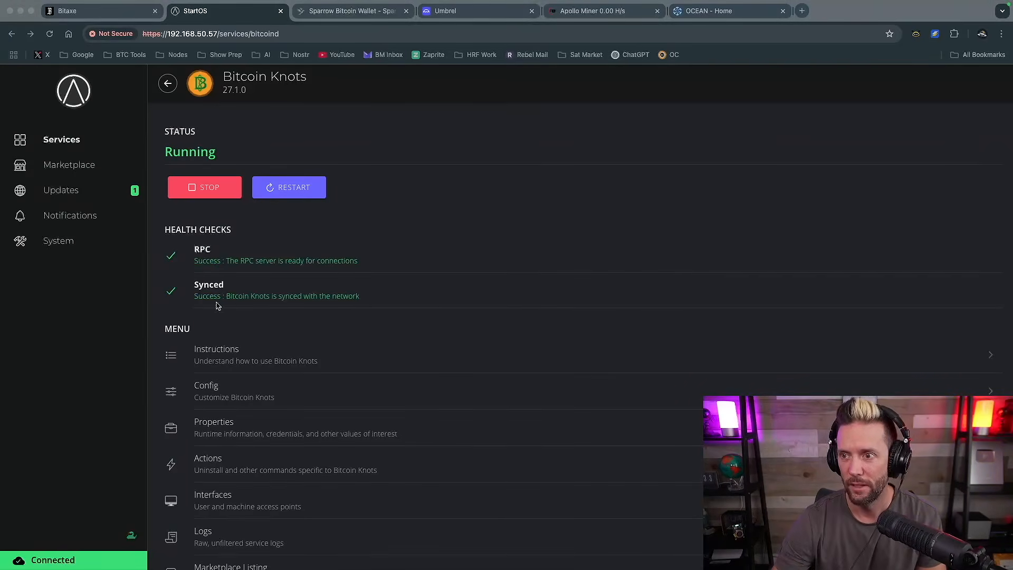
left_click(170, 84)
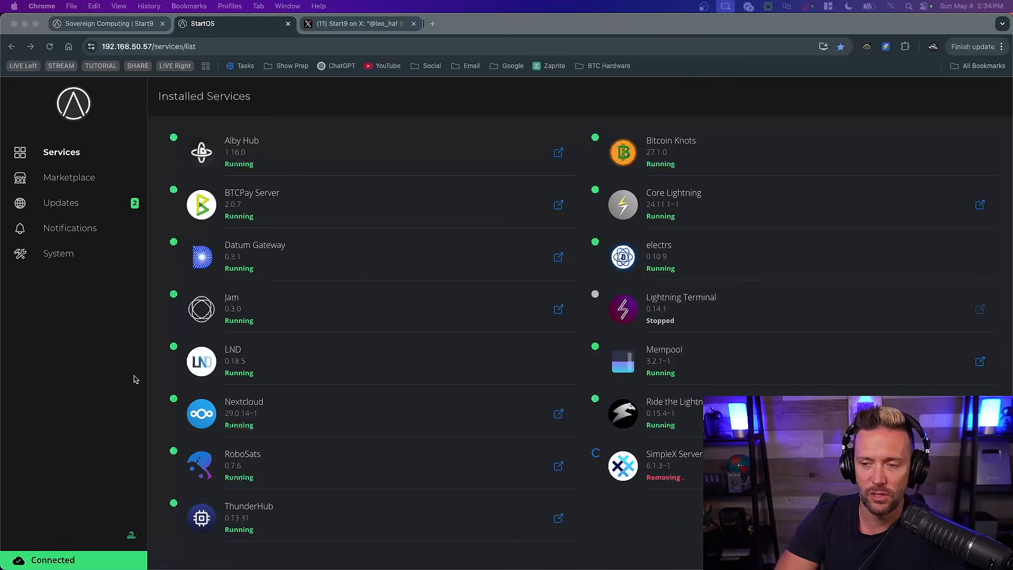
Open the properties of the electrs service and copy its hostname
left_click(101, 370)
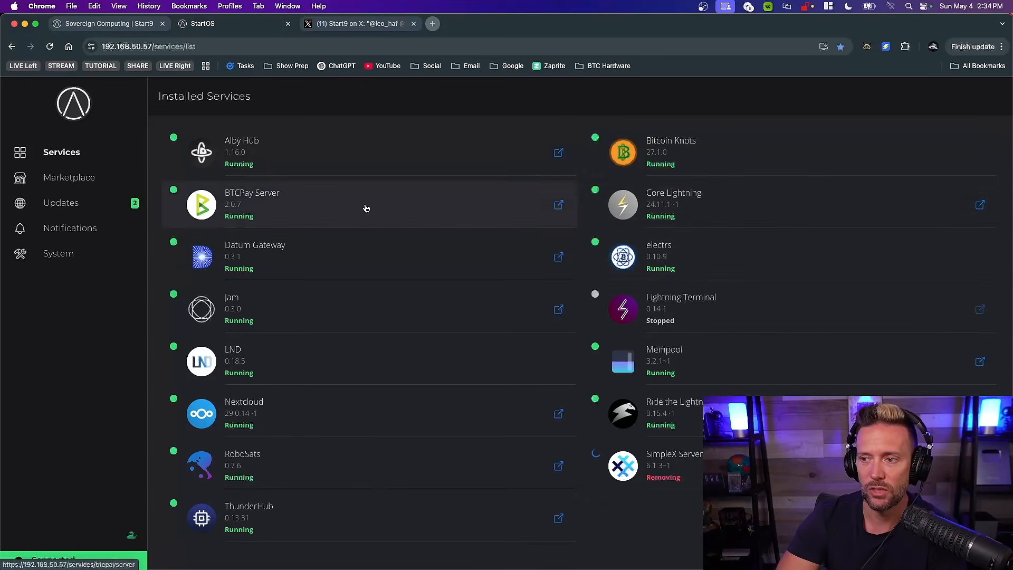
left_click(714, 258)
scroll(353, 362, "down", 5)
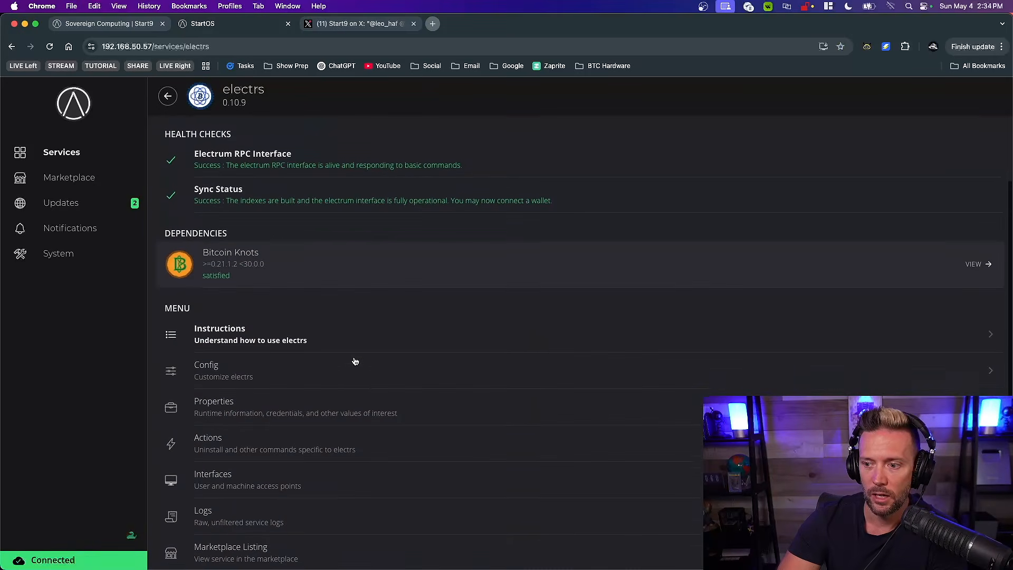
left_click(236, 376)
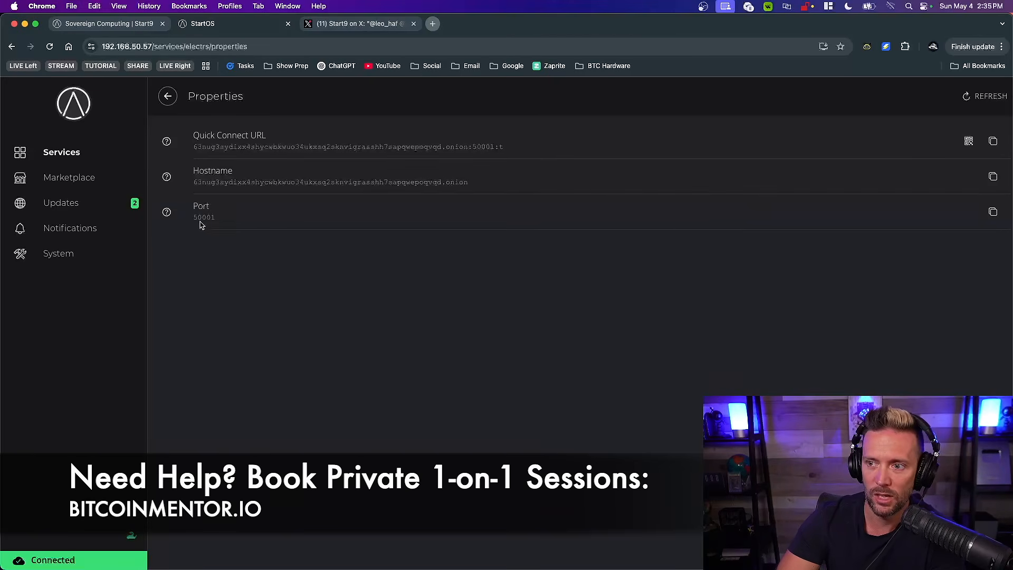
left_click(993, 178)
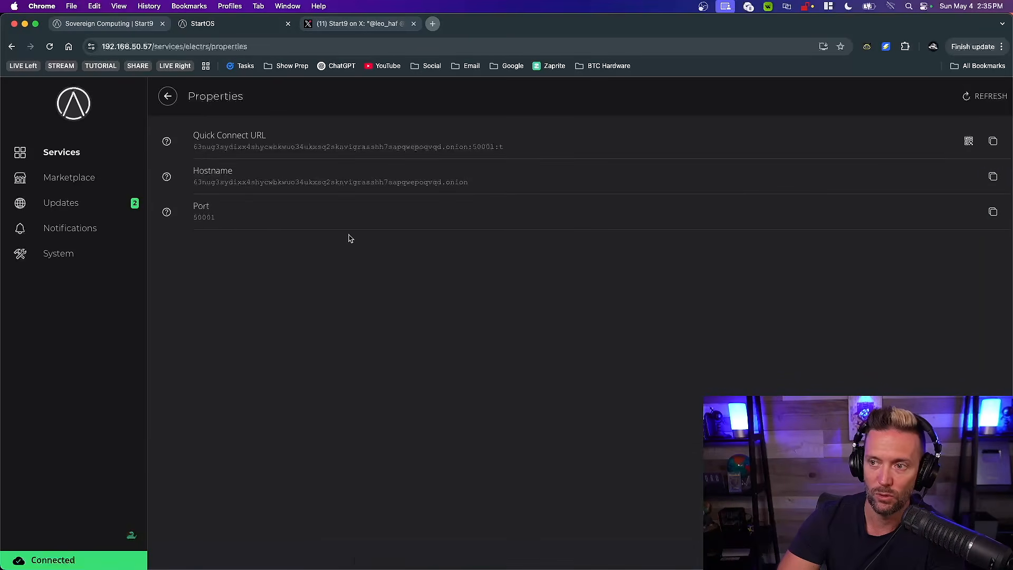
Switch to Sparrow and make the existing Private Electrum connection editable in the server settings
key("ctrl+Up")
left_click(196, 205)
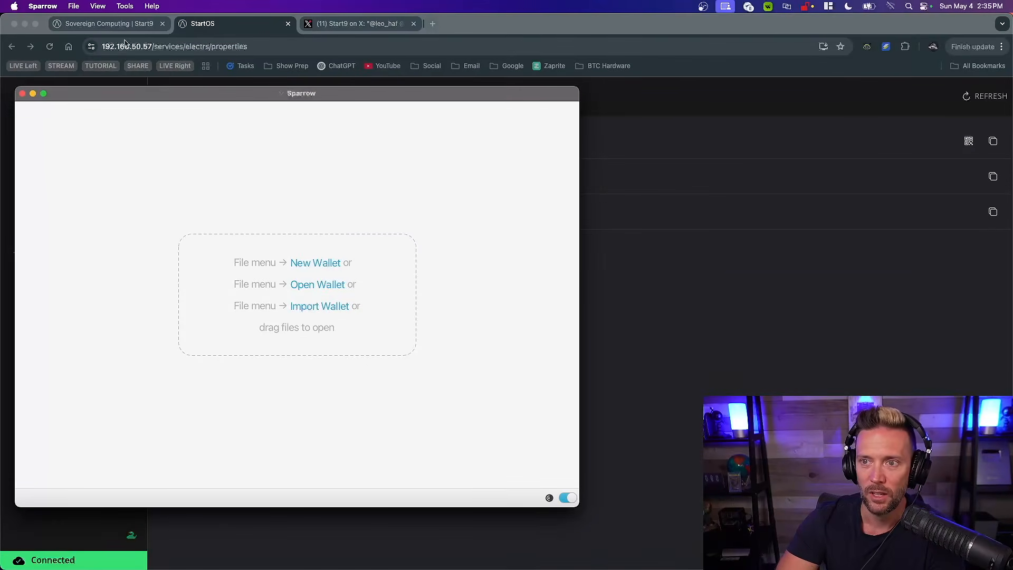
left_click(43, 6)
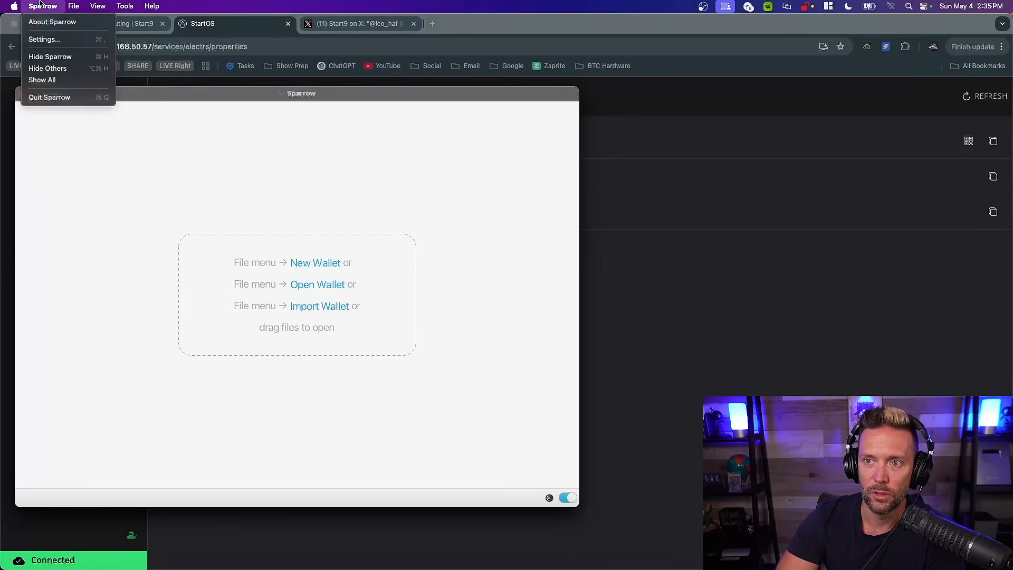
left_click(50, 46)
left_click(148, 358)
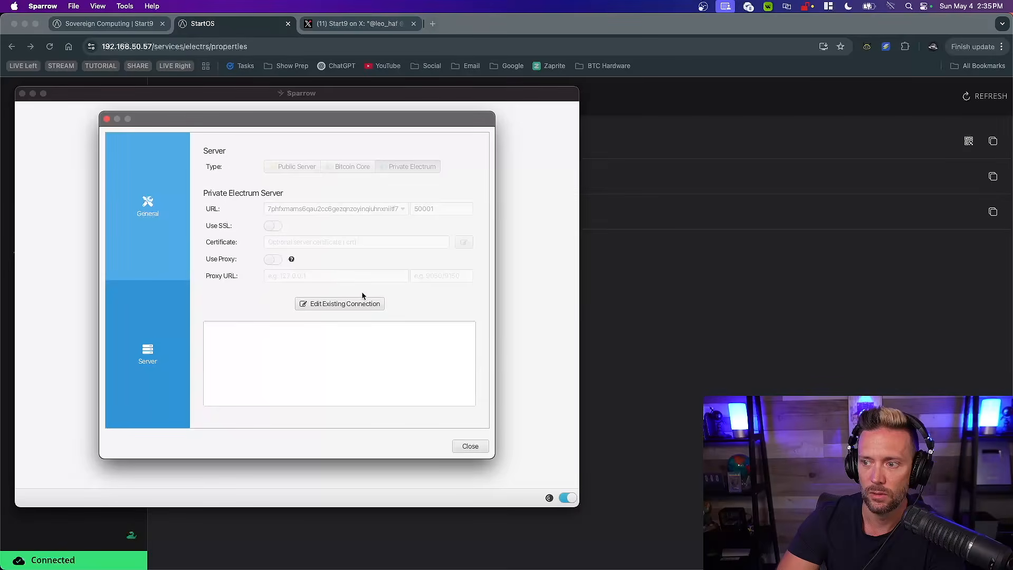
left_click(346, 305)
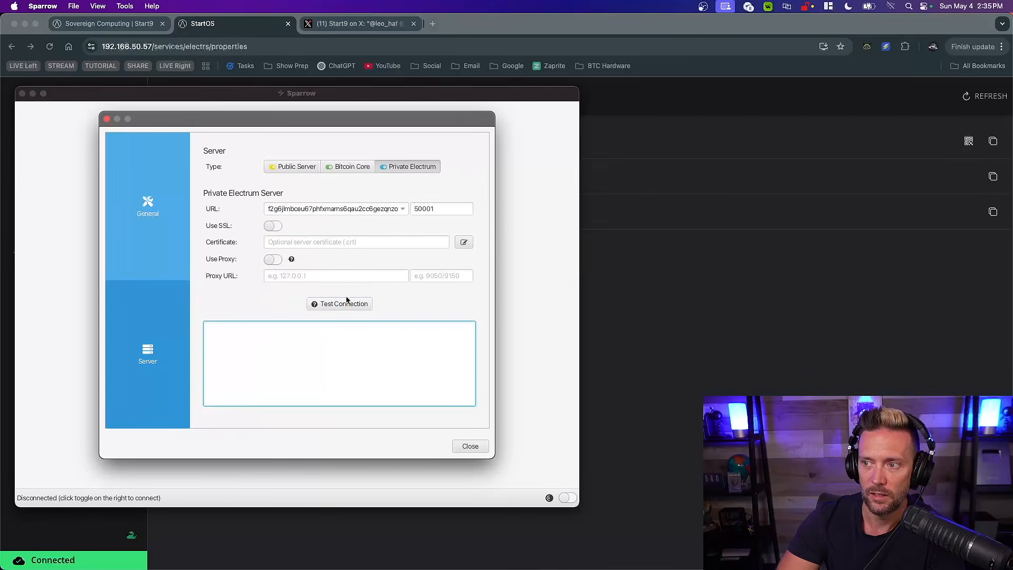
Replace the Private Electrum server URL with the copied electrs hostname, test the connection, and close the settings
triple_click(295, 211)
key("super+v")
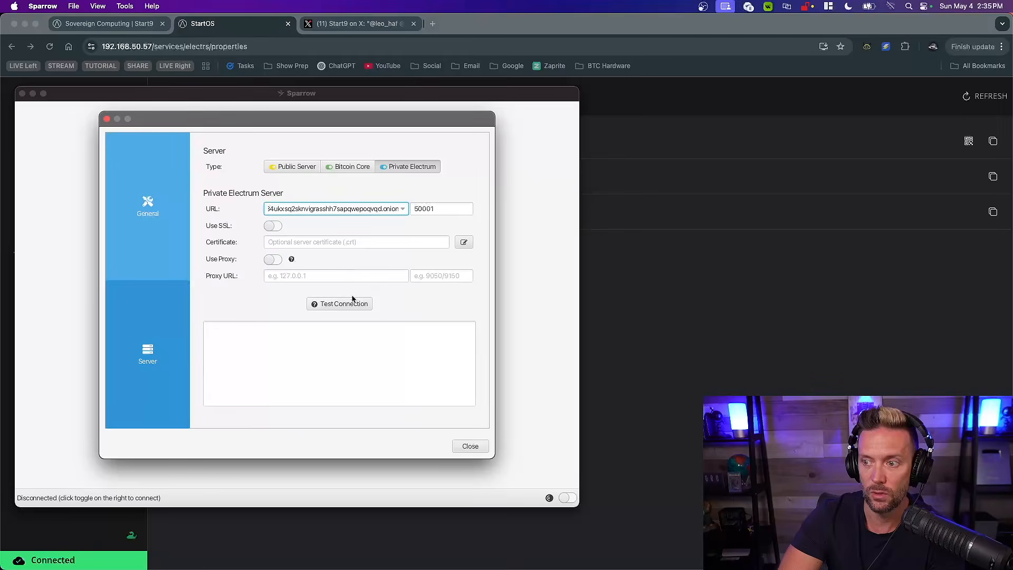
left_click(327, 305)
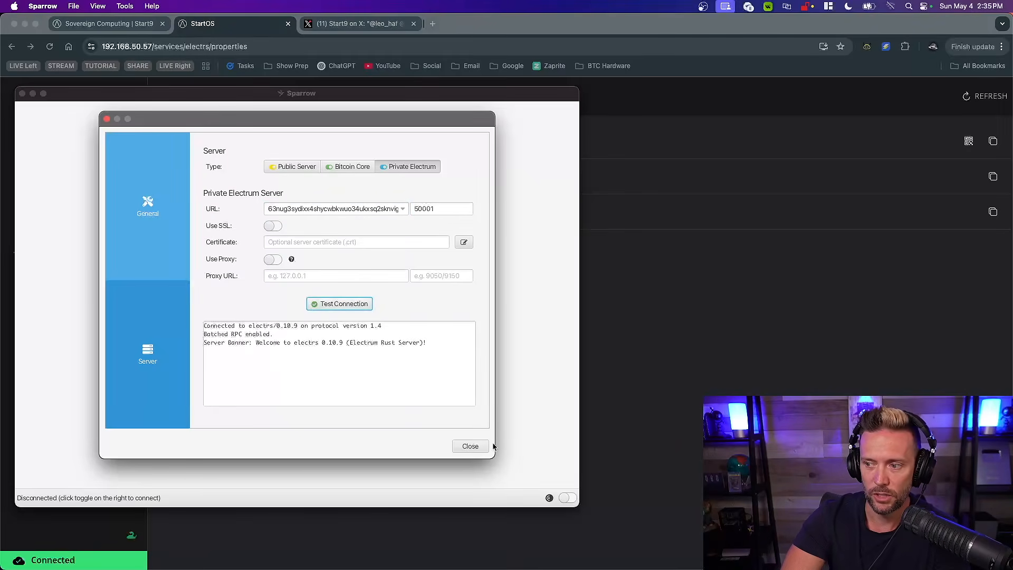
left_click(468, 446)
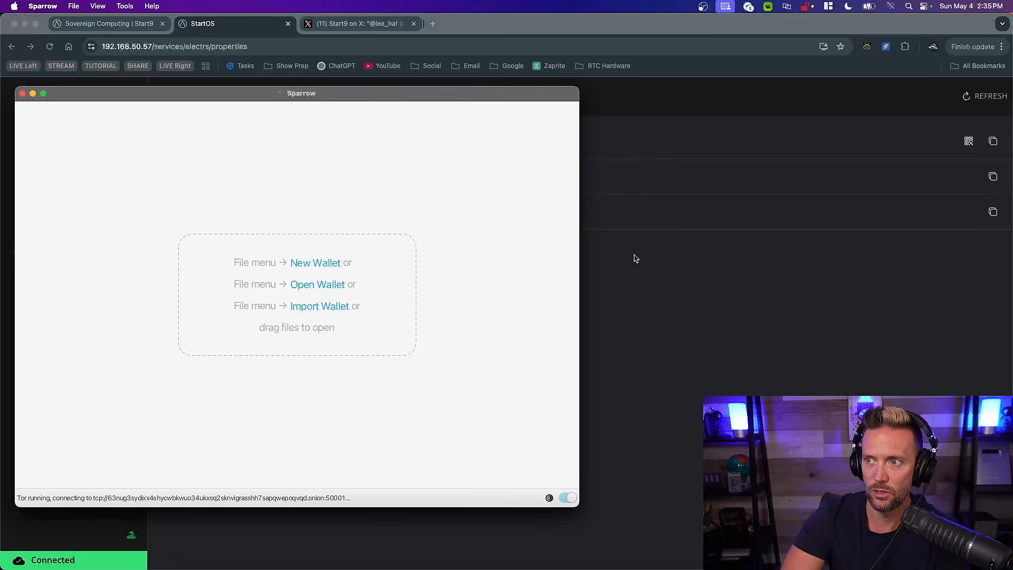
Return to StartOS in the browser, leave the electrs service, and open the Bitcoin Knots configuration
left_click(488, 31)
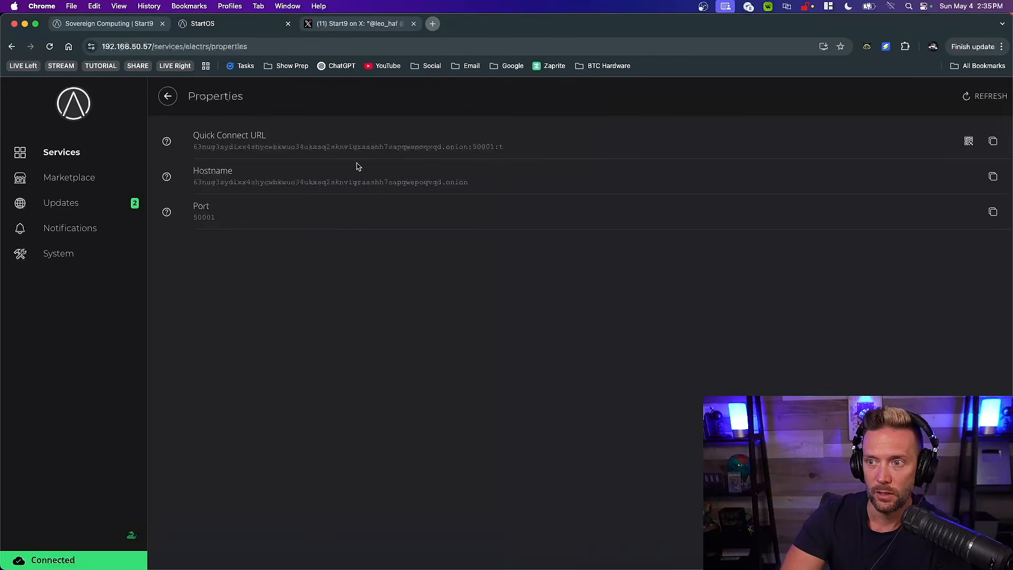
left_click(168, 97)
scroll(289, 193, "up", 5)
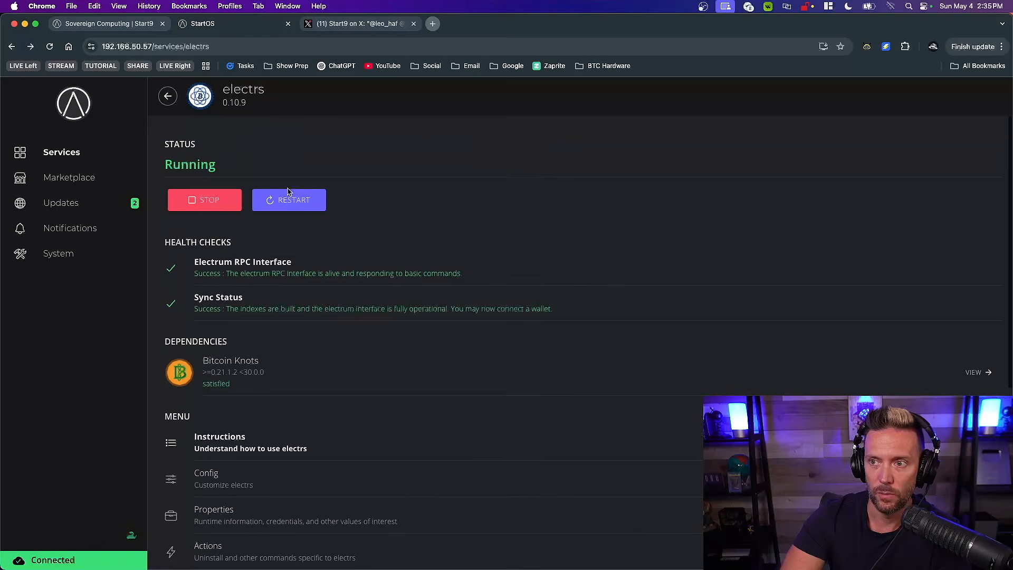
left_click(169, 98)
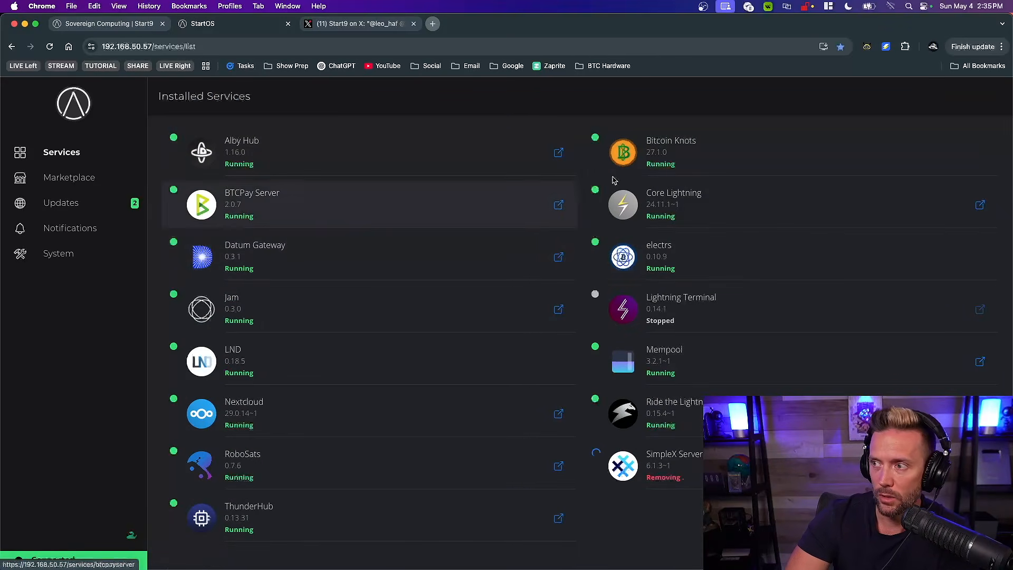
left_click(711, 154)
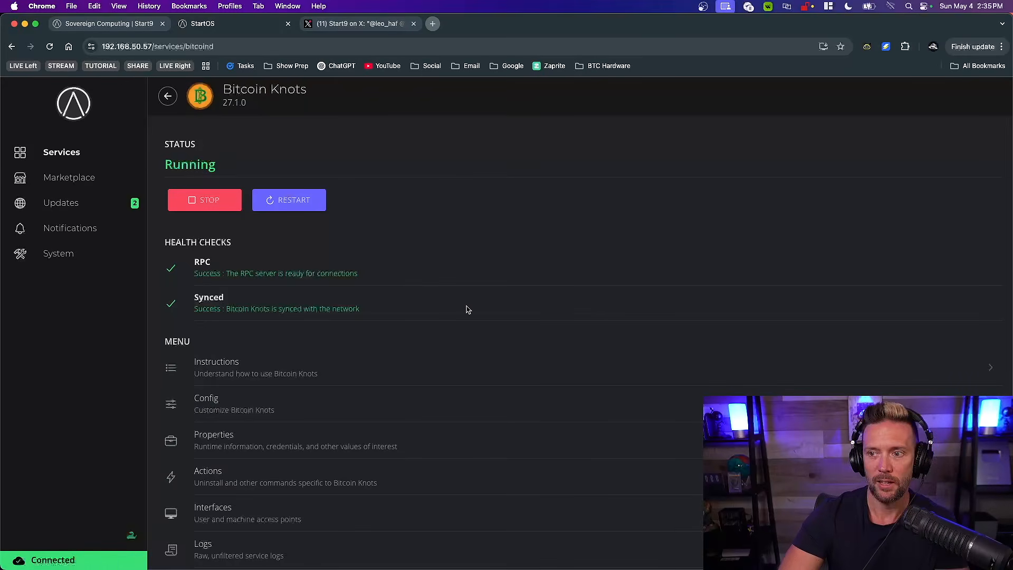
scroll(467, 310, "down", 2)
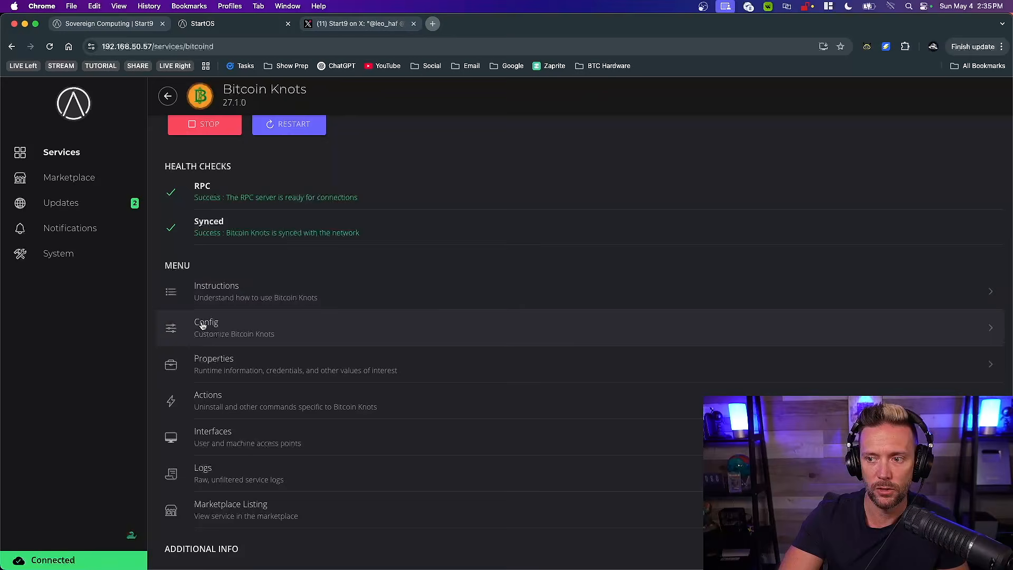
left_click(235, 327)
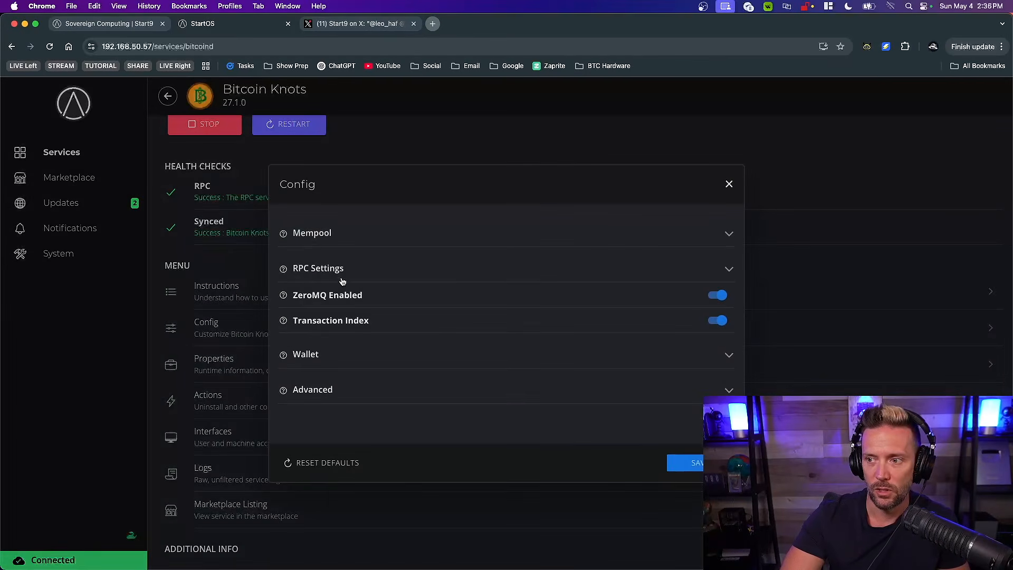
Expand the Mempool section of the Bitcoin Knots configuration and look over its datacarrier, relay fee and sigop settings
left_click(727, 235)
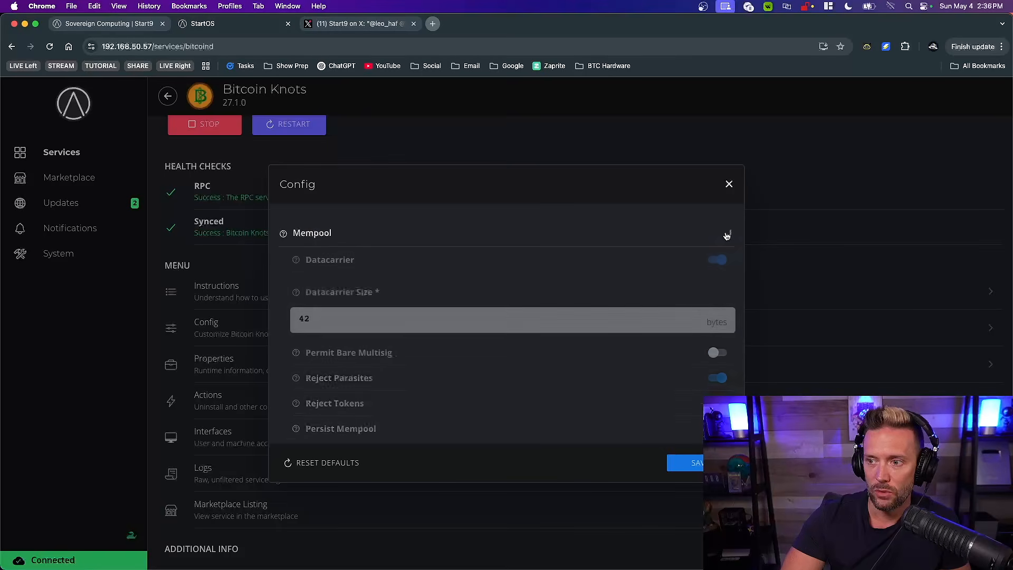
scroll(424, 320, "down", 1)
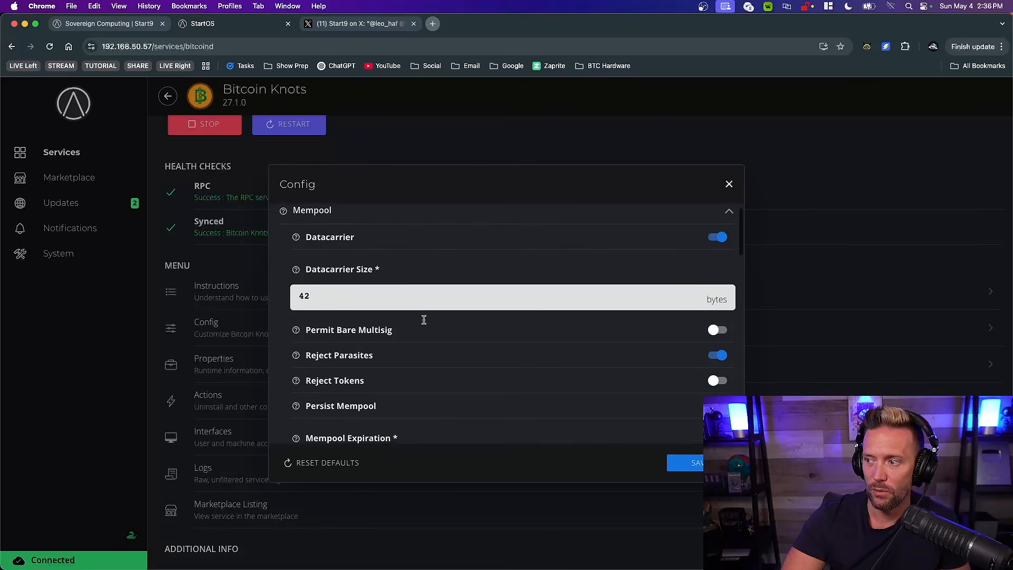
scroll(423, 320, "down", 1)
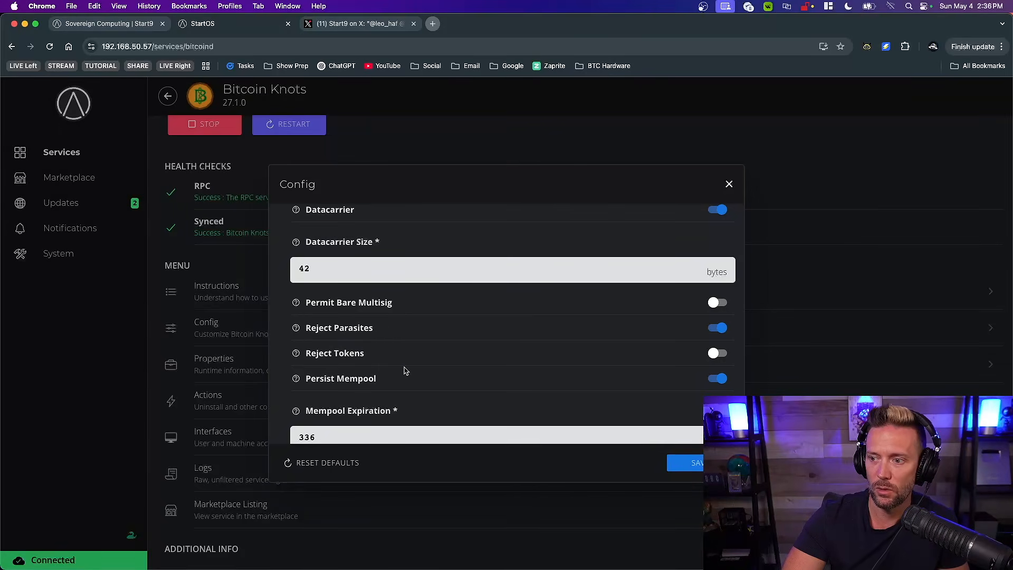
scroll(406, 369, "down", 6)
scroll(424, 357, "down", 2)
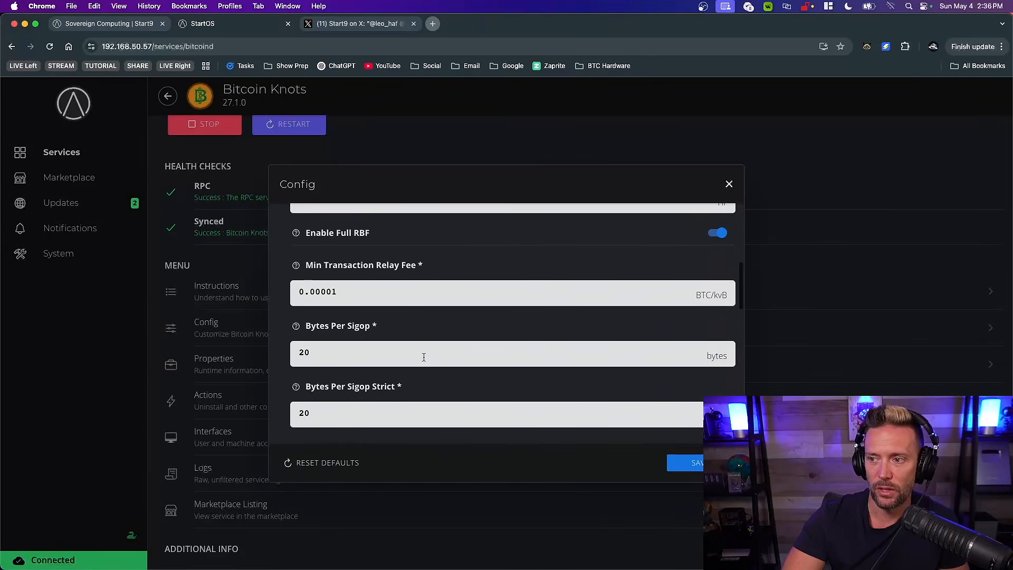
scroll(423, 357, "up", 9)
Read the help descriptions for Permit Bare Multisig, Reject Parasites and Reject Tokens
left_click(296, 354)
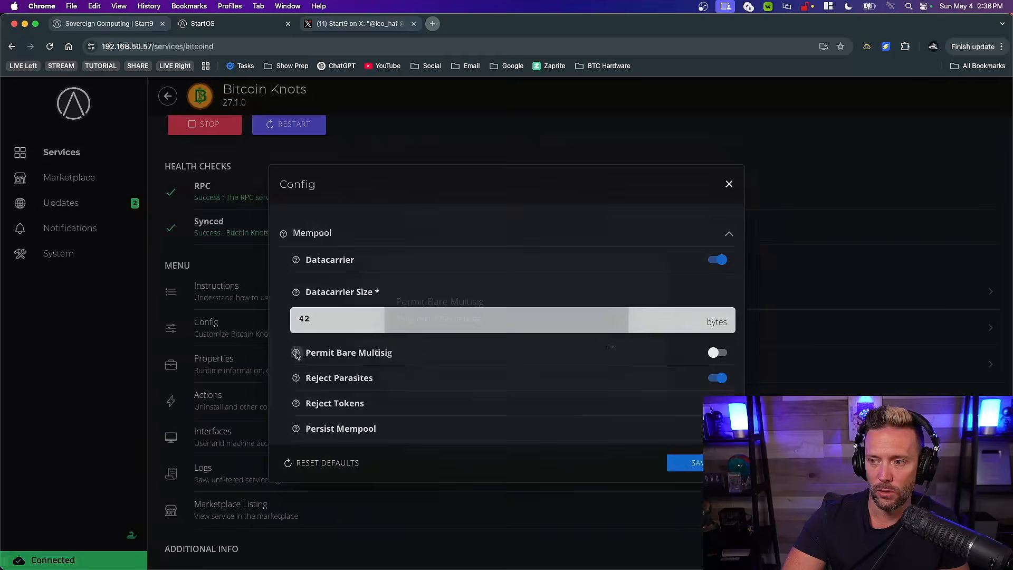
left_click(619, 349)
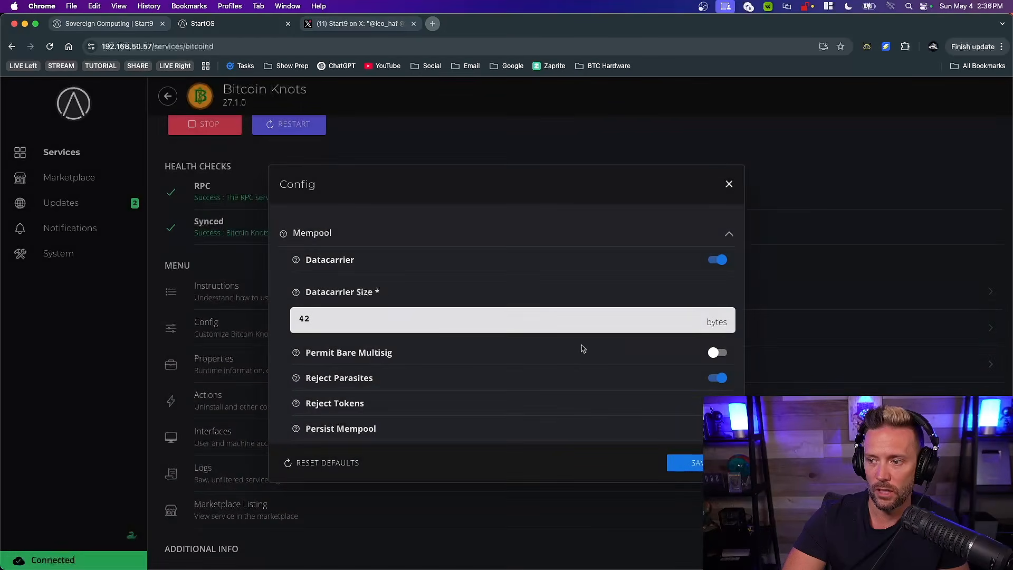
left_click(296, 380)
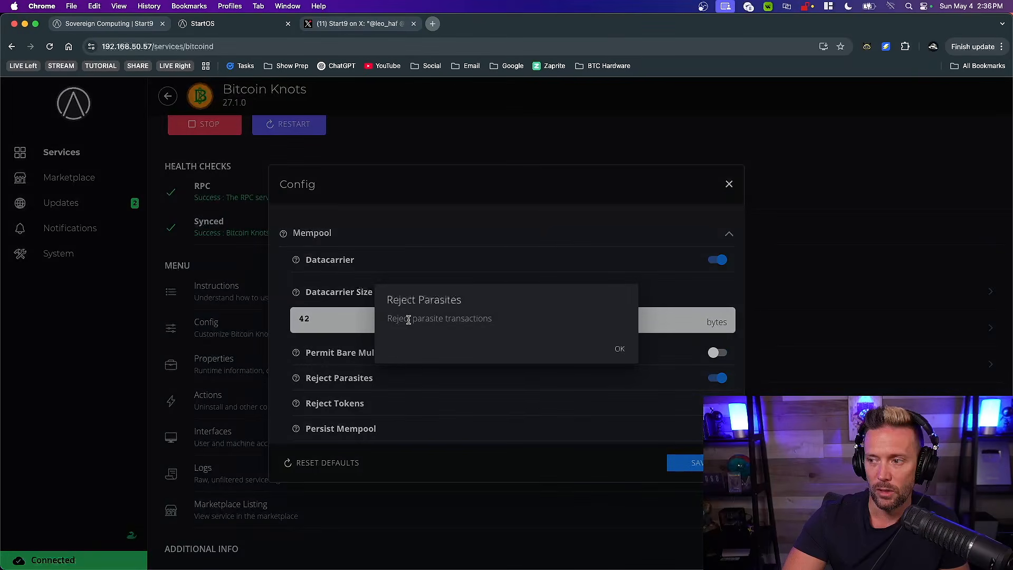
left_click(620, 350)
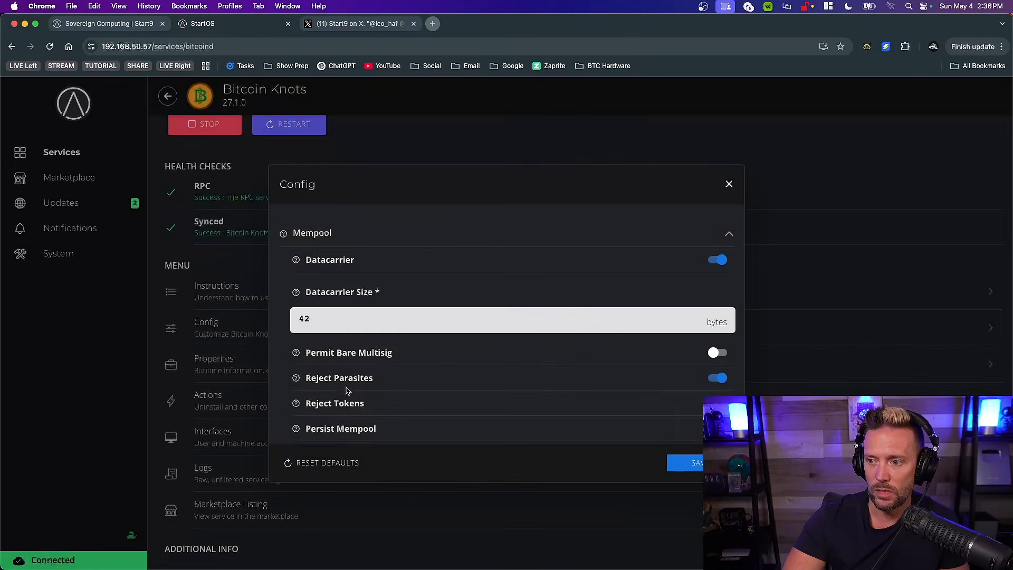
left_click(297, 404)
left_click(622, 349)
Look through the remaining mempool options, such as descendant limits and script size, and close the configuration without saving
scroll(407, 366, "down", 5)
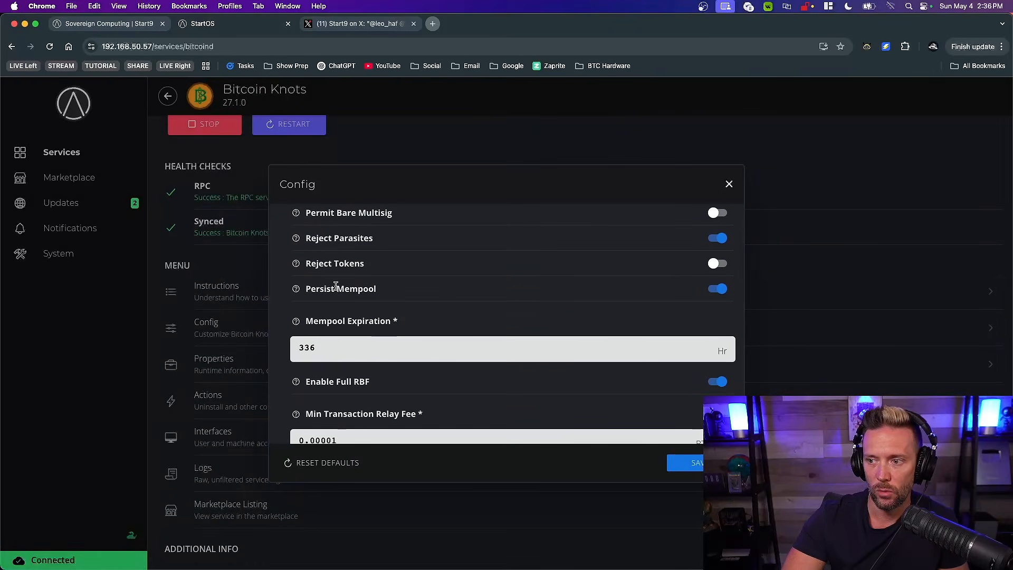
scroll(517, 367, "down", 8)
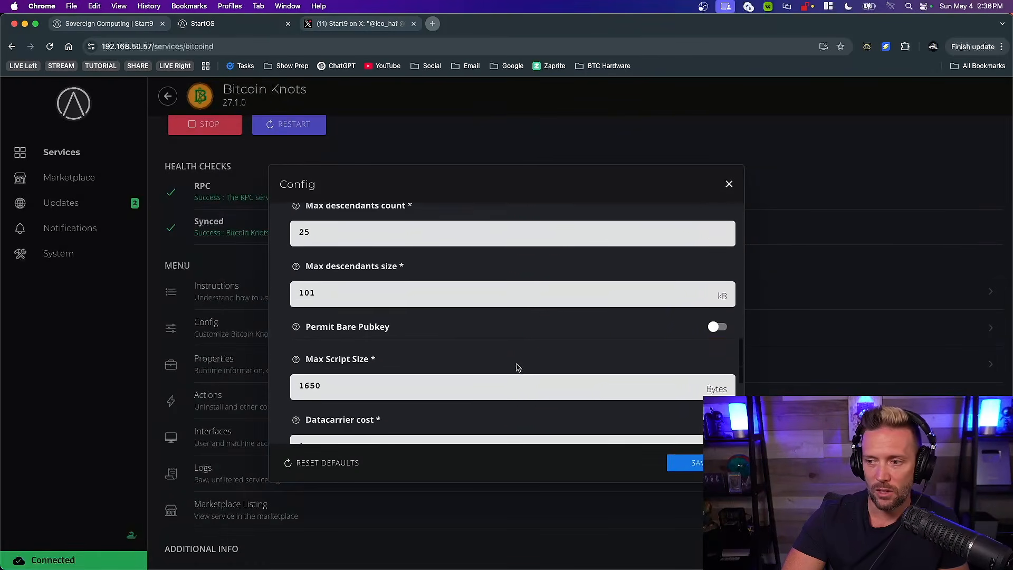
scroll(516, 364, "up", 15)
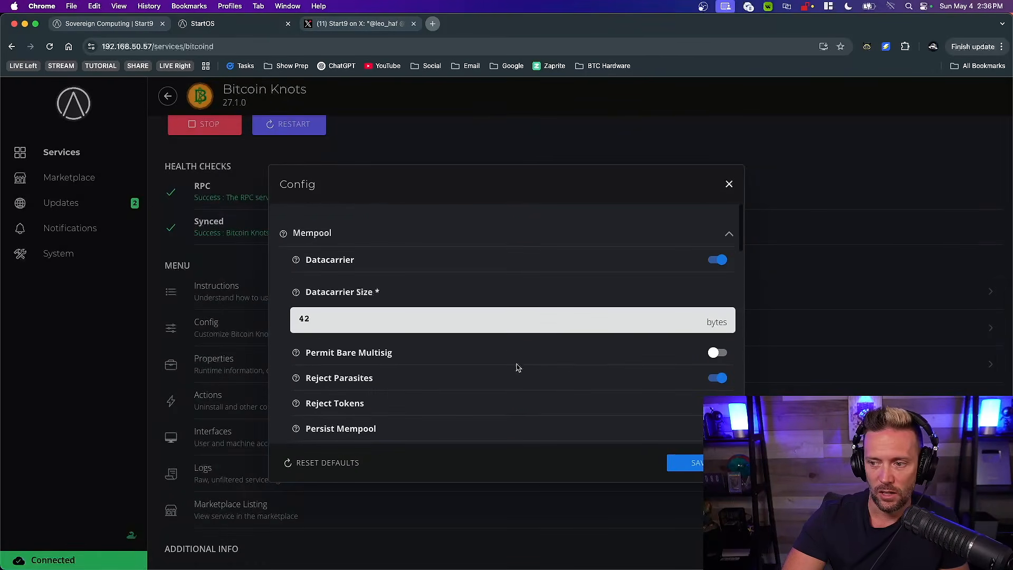
left_click(729, 183)
scroll(380, 292, "up", 3)
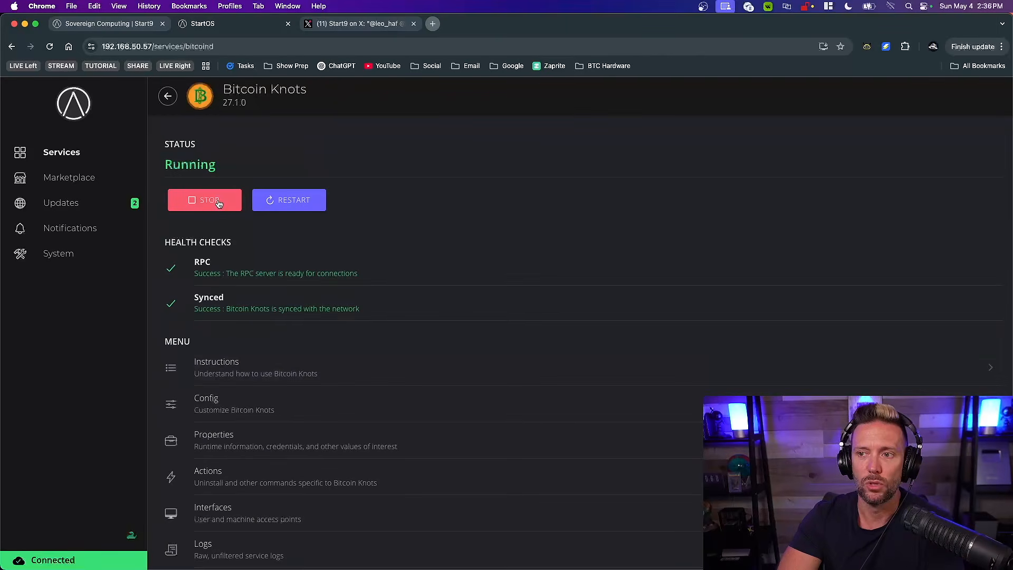
Bring up the Sparrow window, and return to the browser to view the Start9 website
key("ctrl+Up")
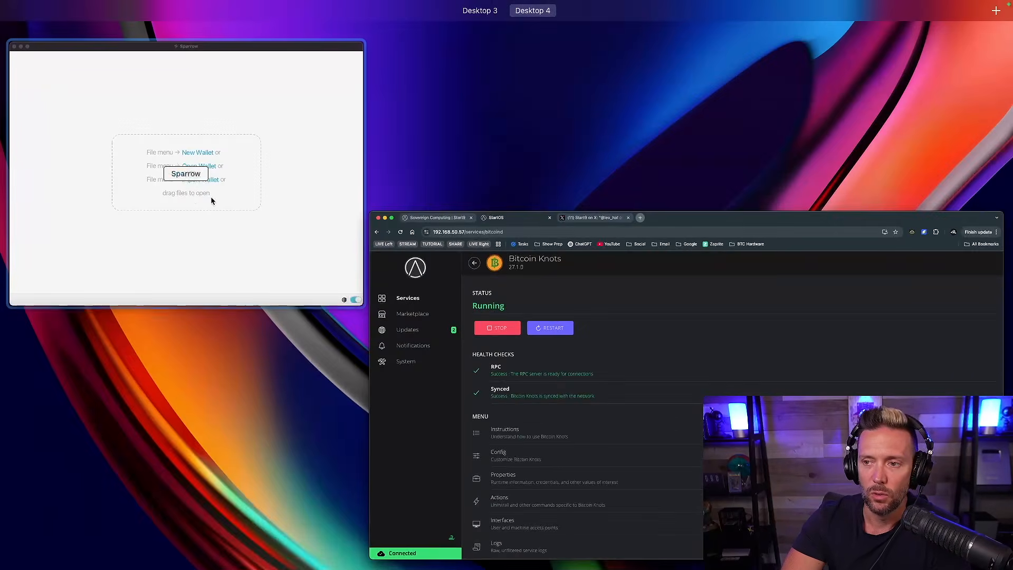
left_click(221, 199)
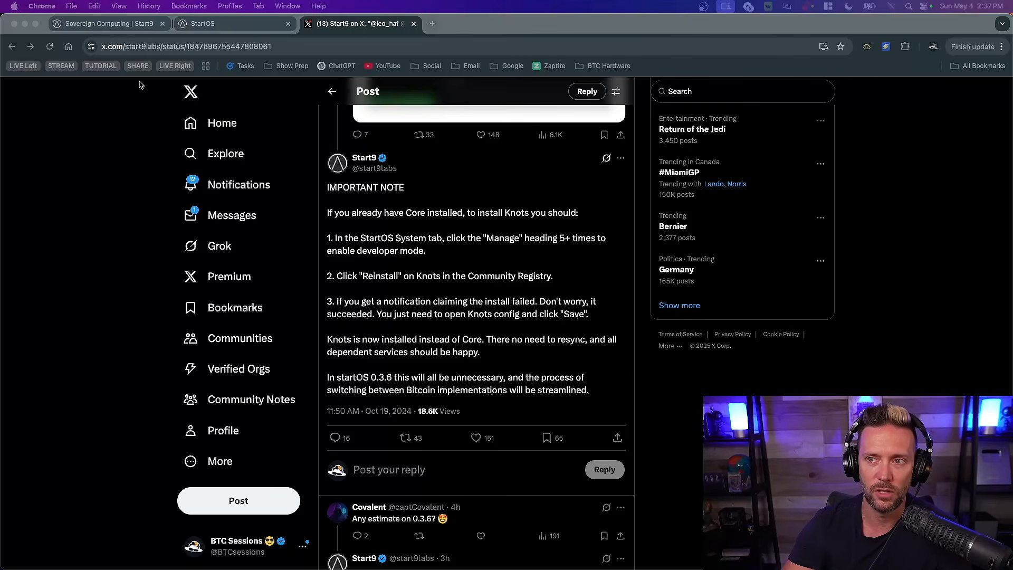
left_click(85, 27)
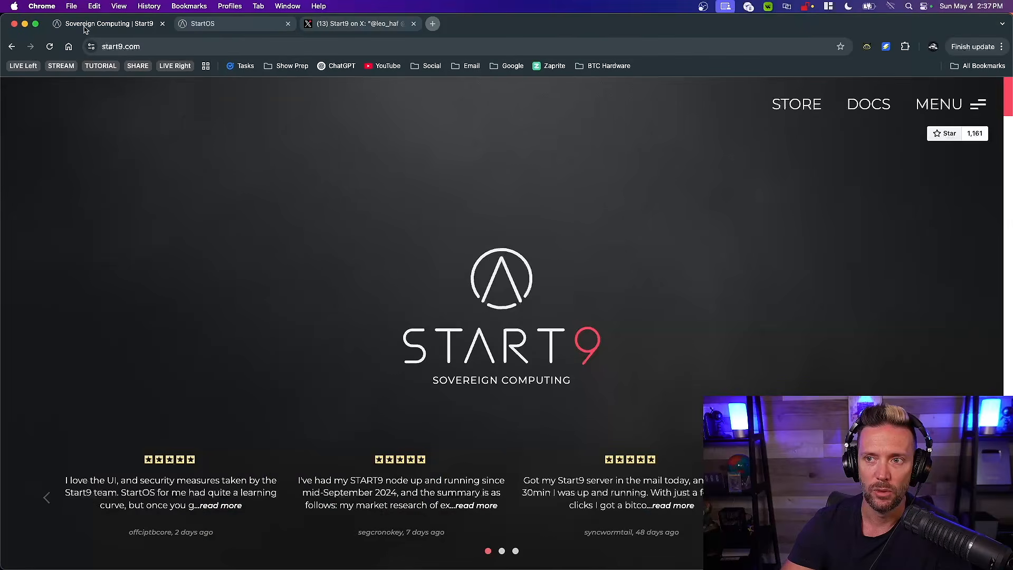
Return to StartOS, open the System page and click the Manage heading to point out the developer mode switch
left_click(245, 25)
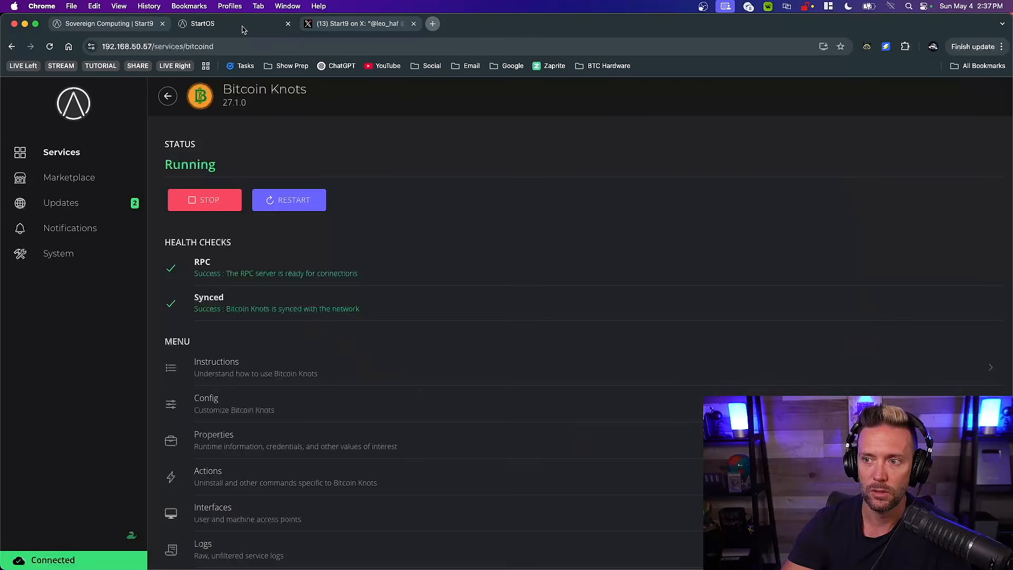
left_click(170, 96)
left_click(54, 255)
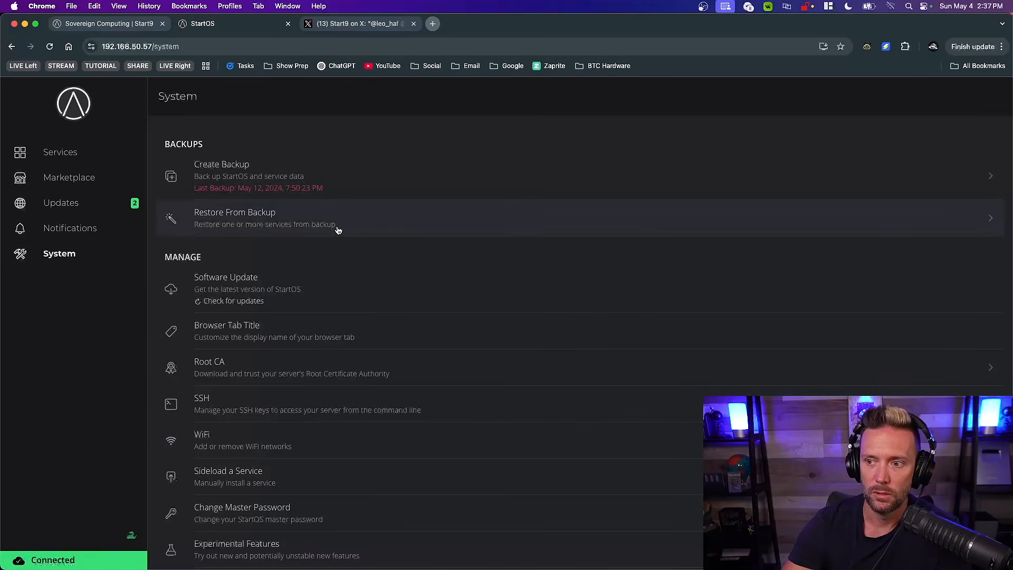
double_click(182, 255)
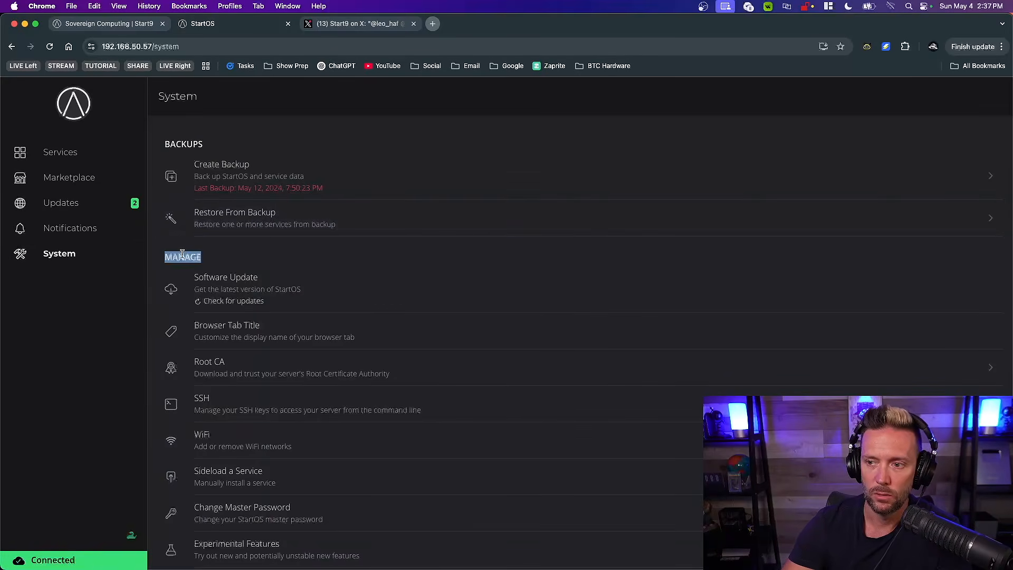
left_click(182, 255)
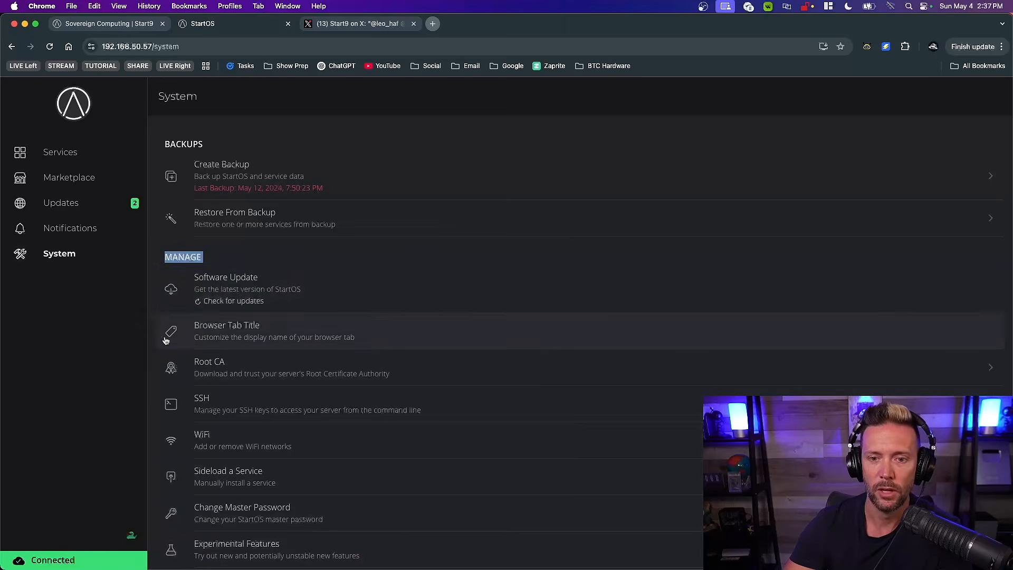
left_click(59, 315)
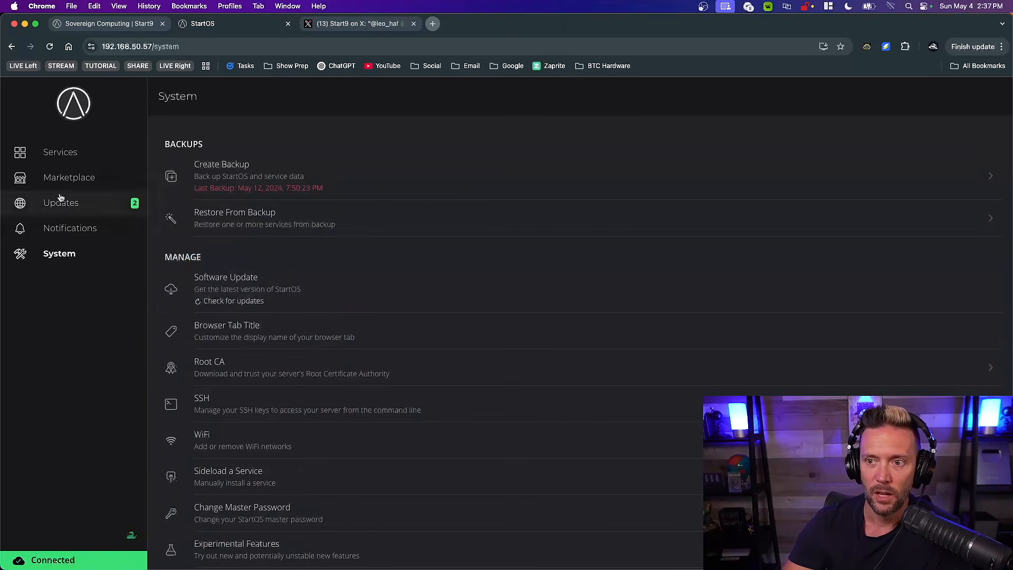
Connect the StartOS marketplace to the Community Registry, and check Start9's post on installing Knots over Core
left_click(52, 179)
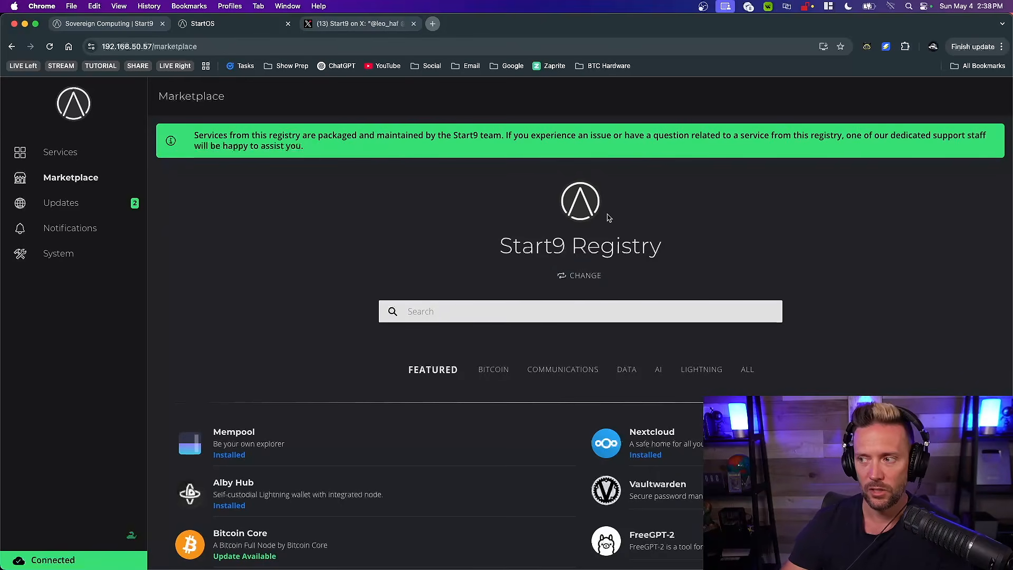
left_click(581, 278)
left_click(371, 293)
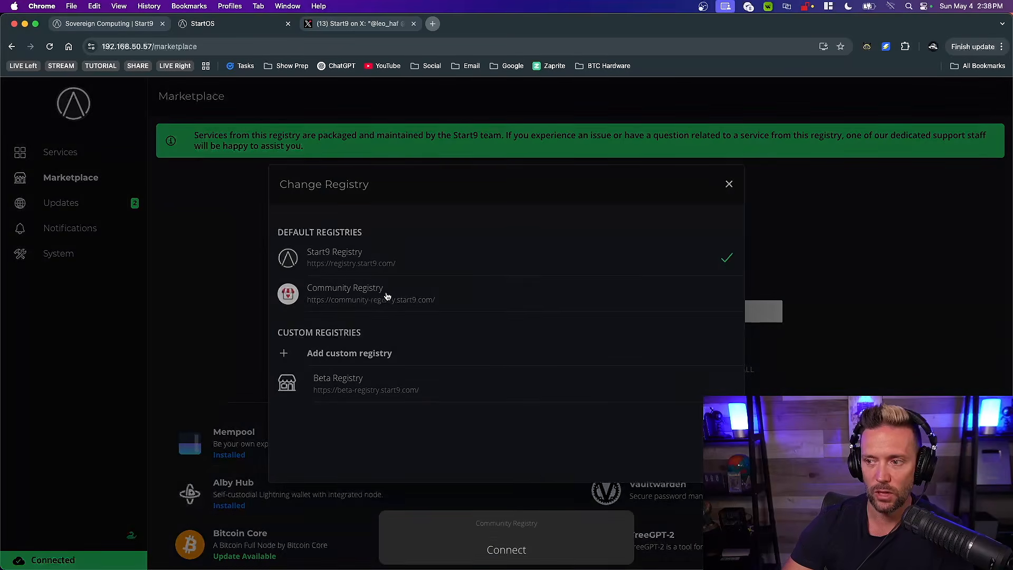
left_click(510, 548)
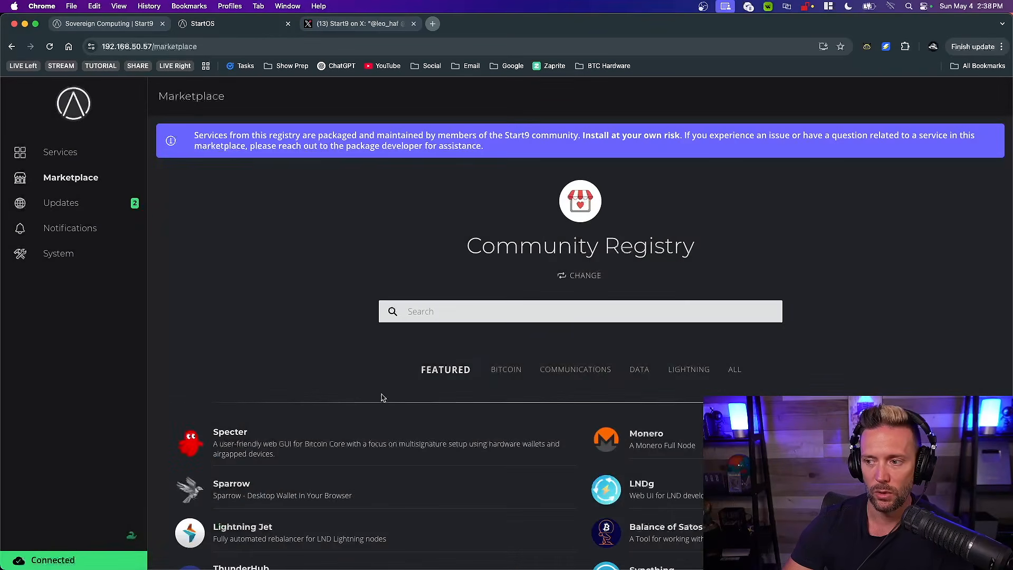
left_click(349, 24)
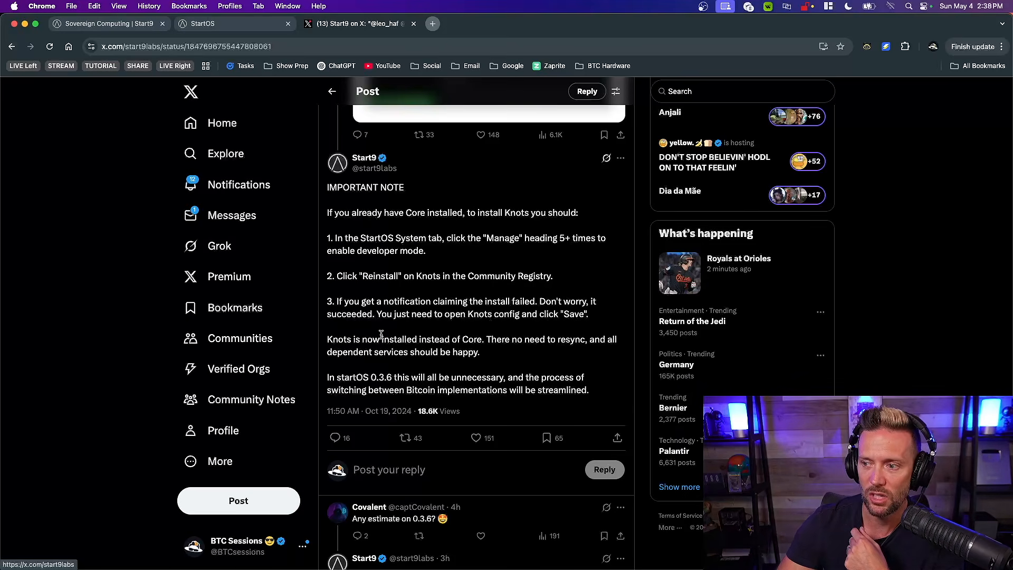
left_click(239, 27)
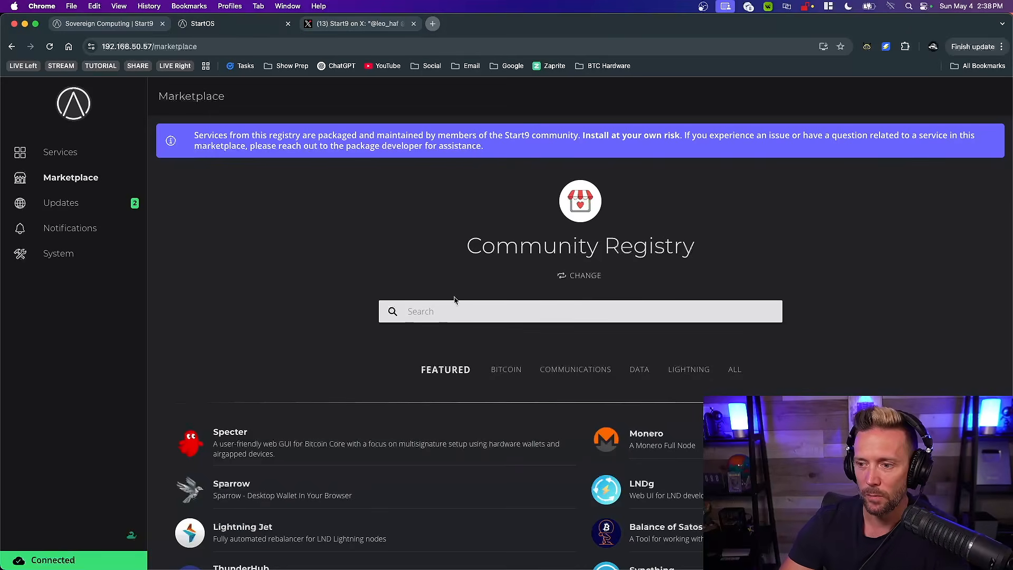
Search the Community Registry for "knots", view the Bitcoin Knots listing, and return to the installed services
type("knots")
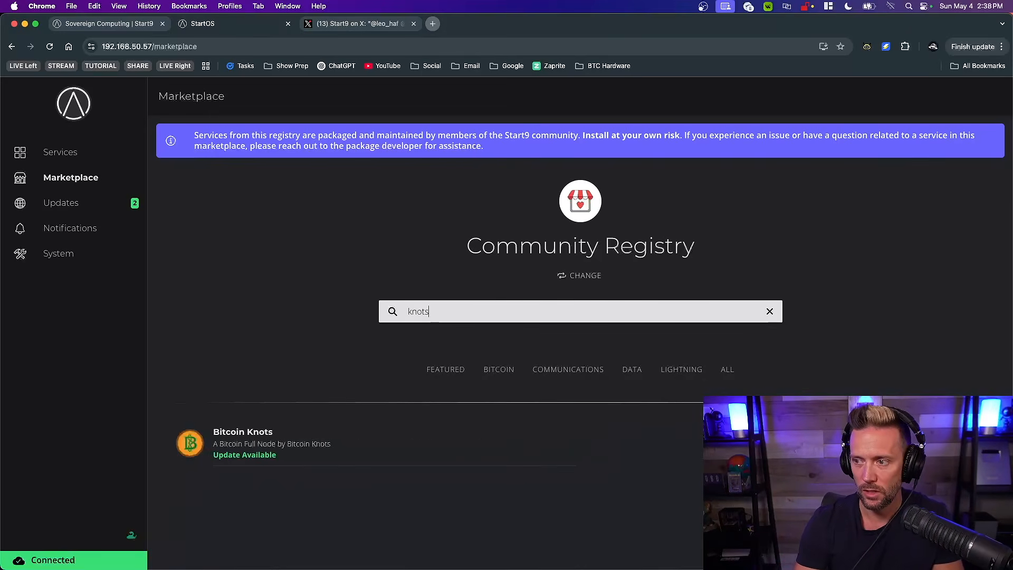
left_click(306, 445)
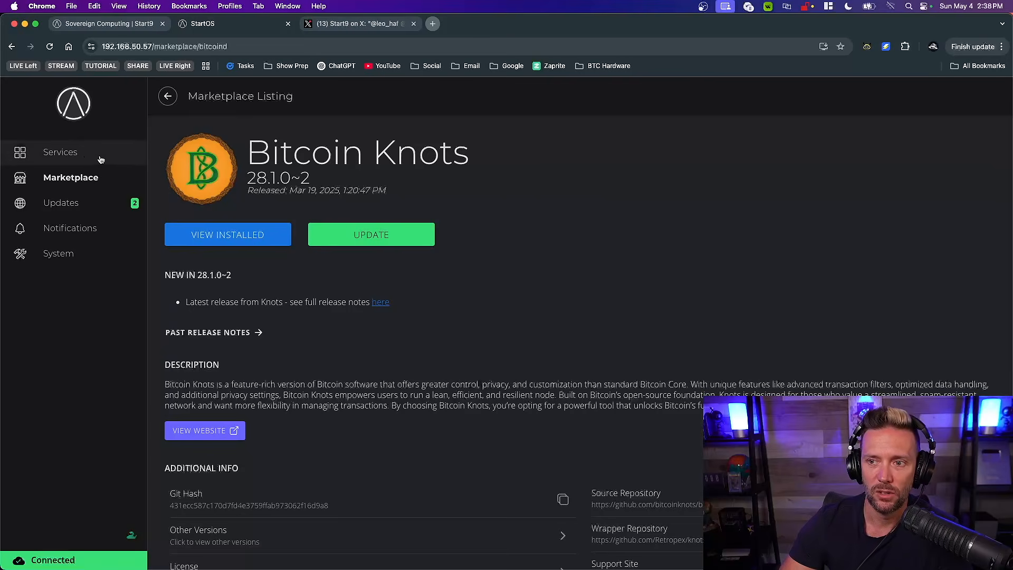
left_click(69, 153)
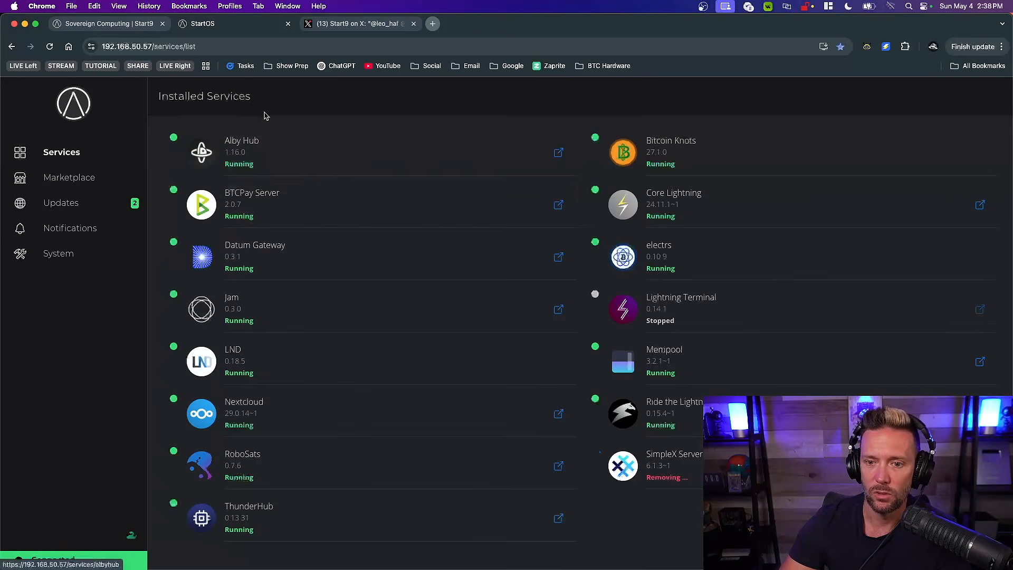